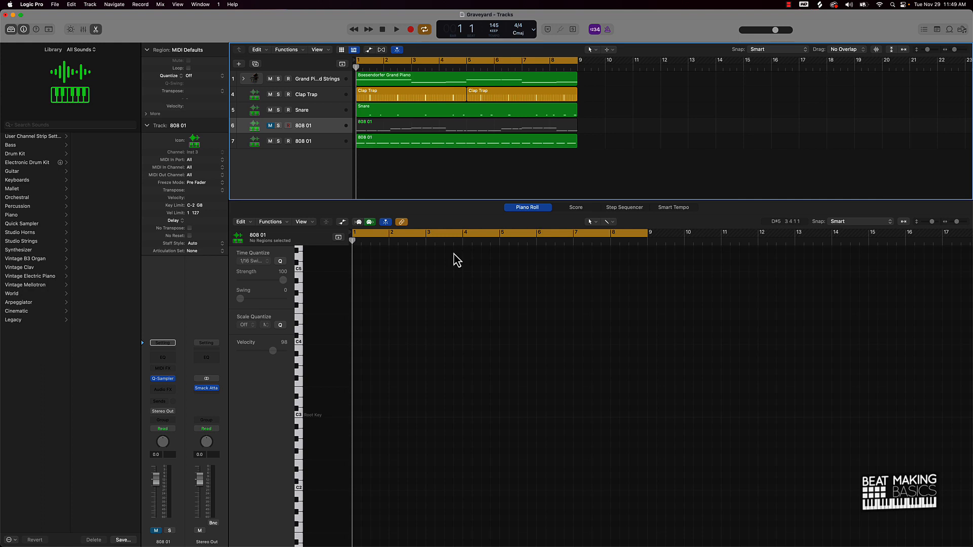
Step: Rename the Grand Piano and Strings track as Piano and the Clap Trap track as Clap
double_click(327, 78)
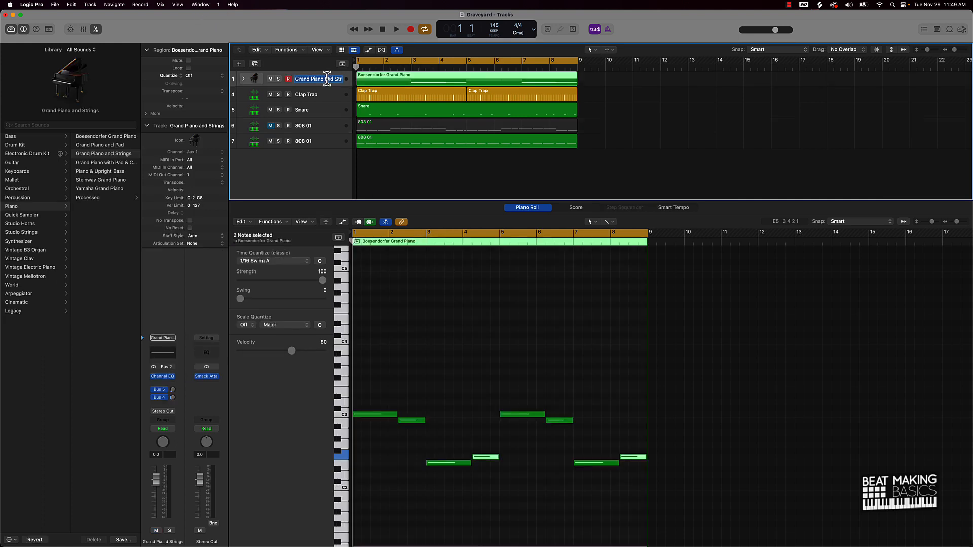
text(Piano)
key(Return)
double_click(312, 95)
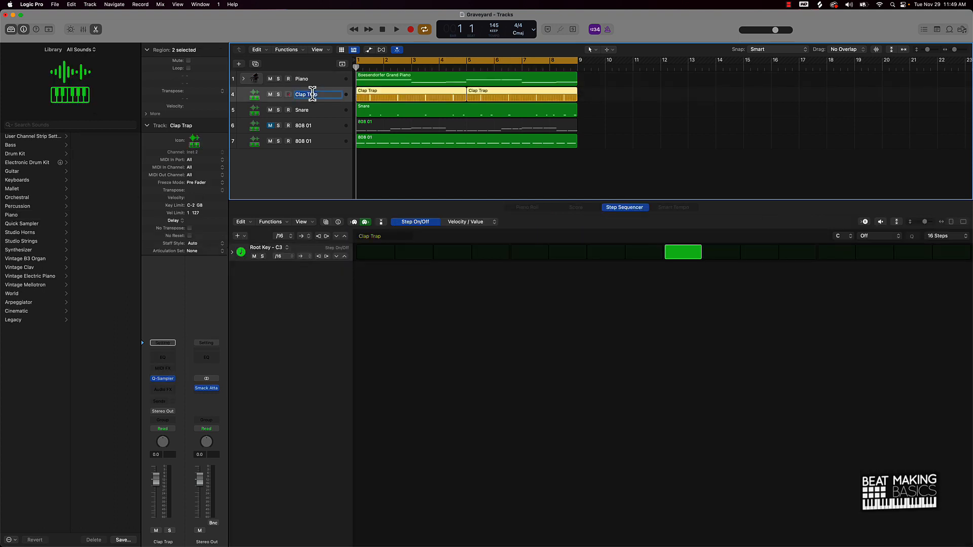
text(Clap)
key(Return)
Step: Name all regions in the arrangement after their tracks, and clear the region selection
click(390, 160)
key(super+a)
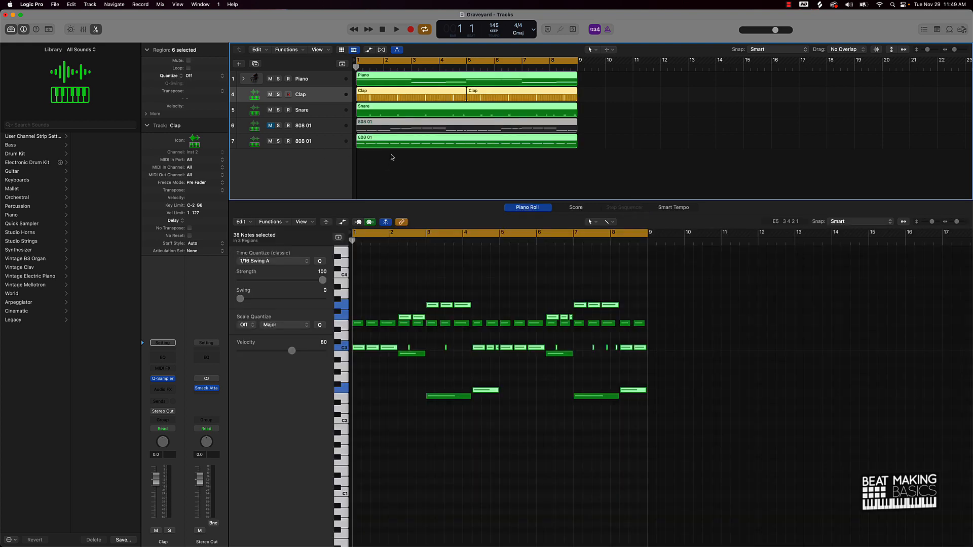
click(391, 157)
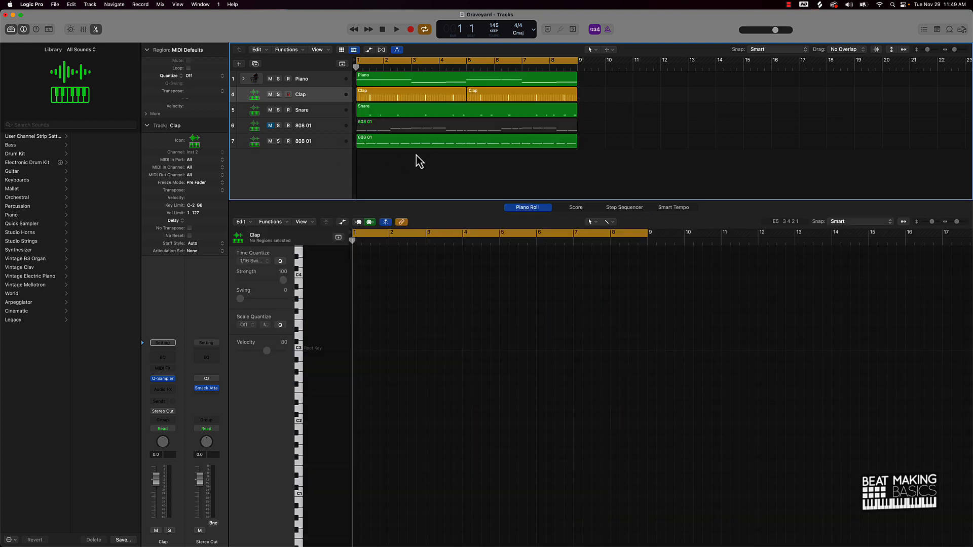
Step: Lower the Stereo Out volume to -9.2 dB and play the beat from the start to check the level
key(space)
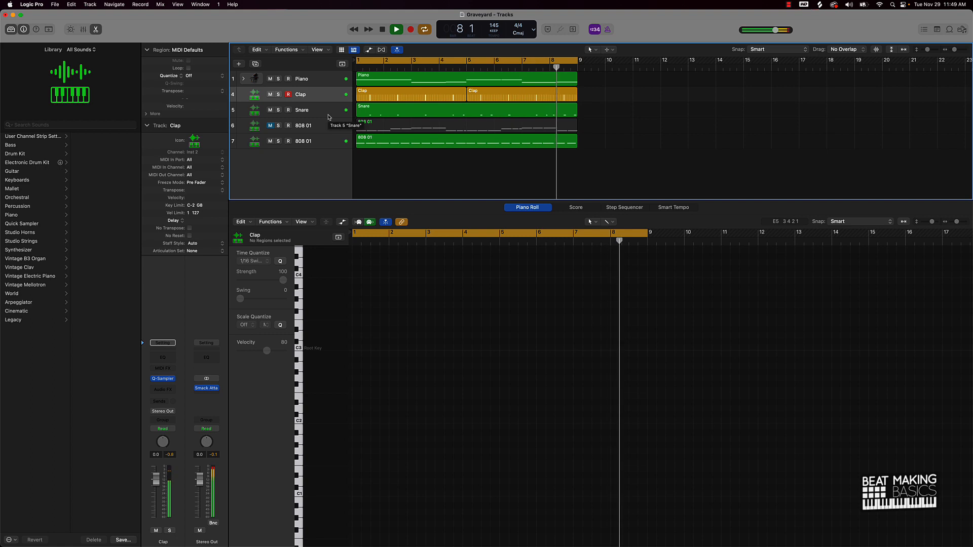
key(space)
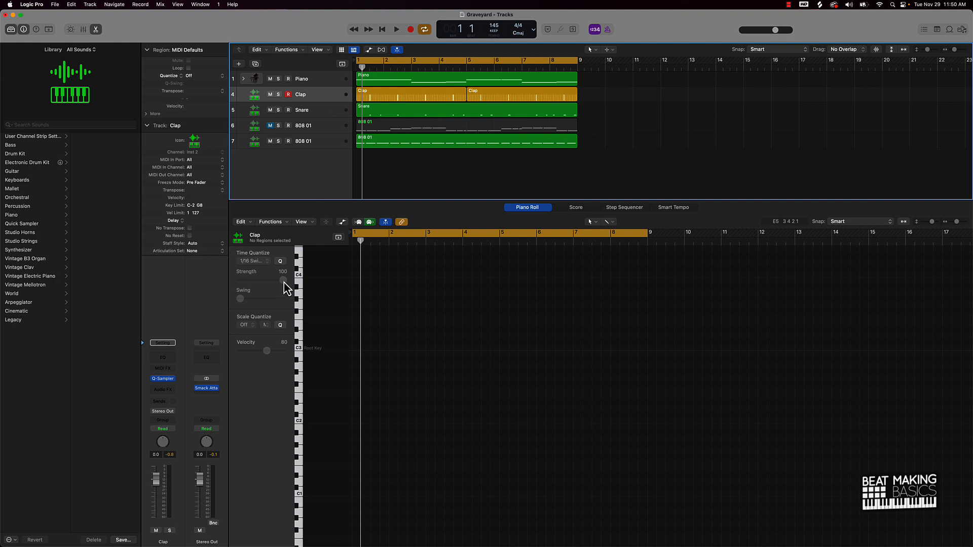
drag(199, 479, 201, 509)
key(Return)
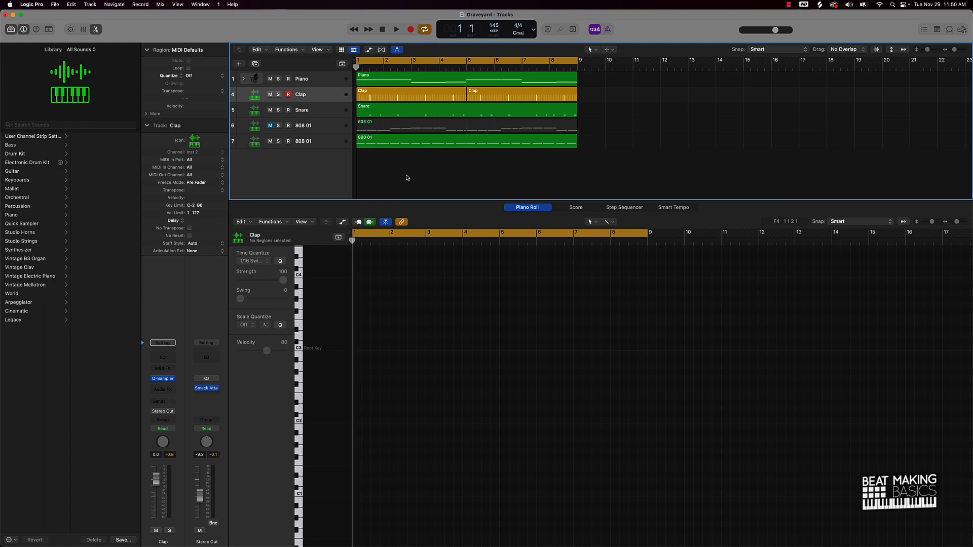
key(space)
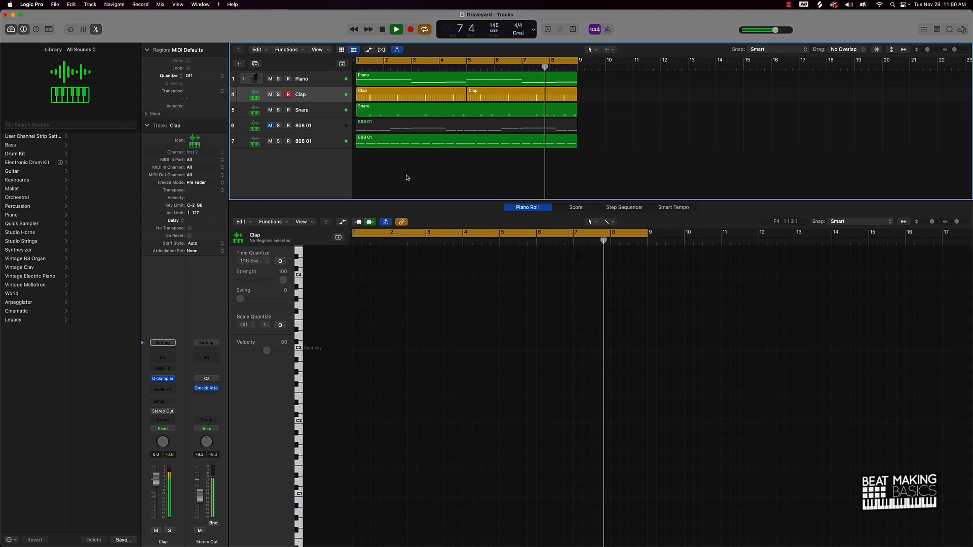
key(space)
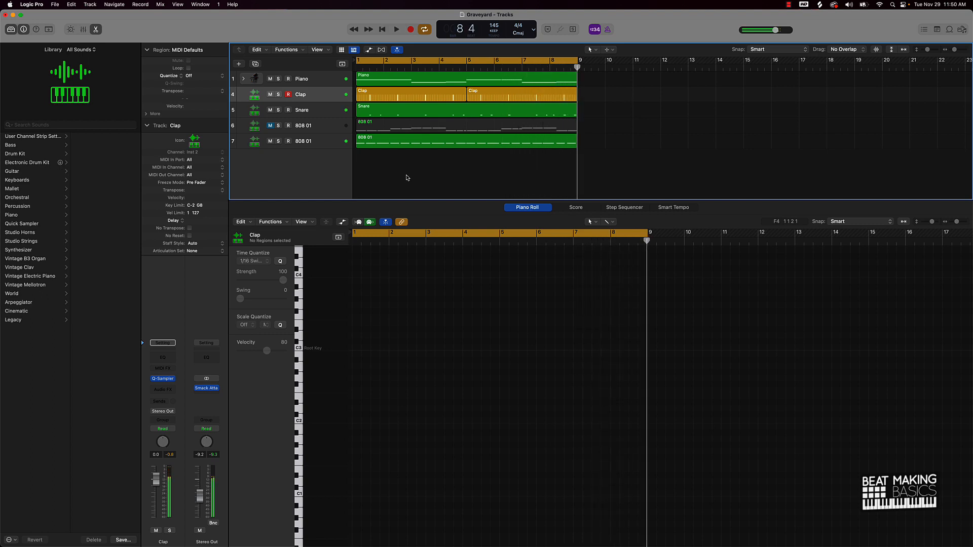
Step: Create one audio track with Input 1 and Output 1 + 2 below the second 808 01 track
click(246, 146)
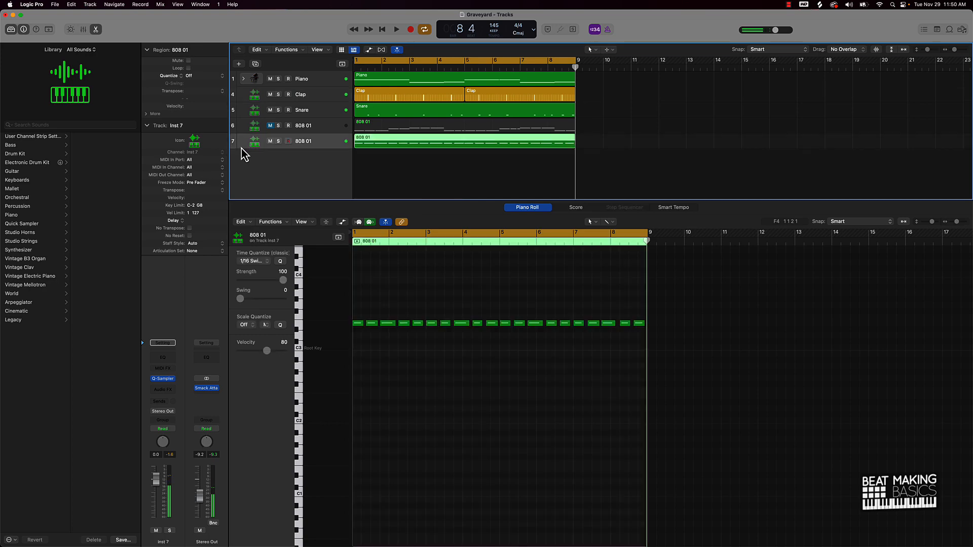
click(239, 64)
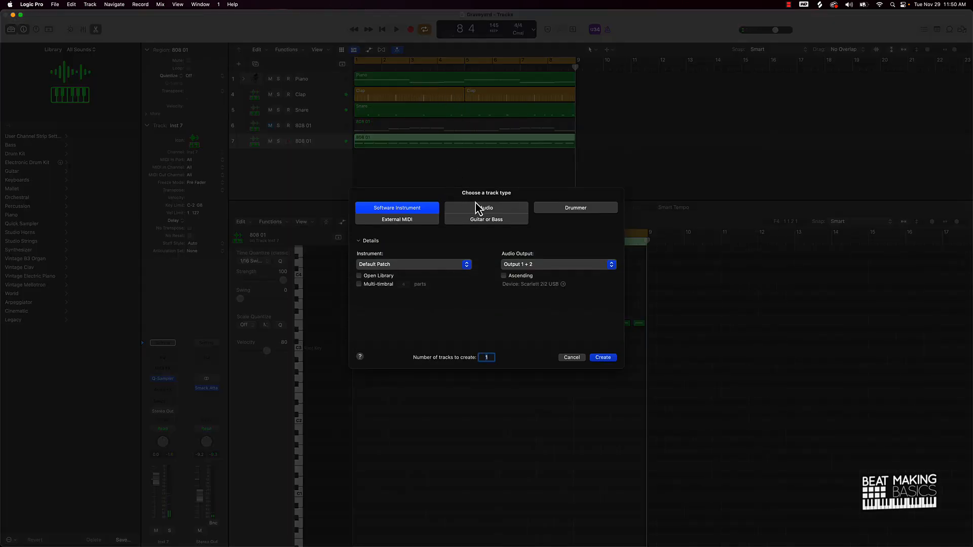
click(476, 203)
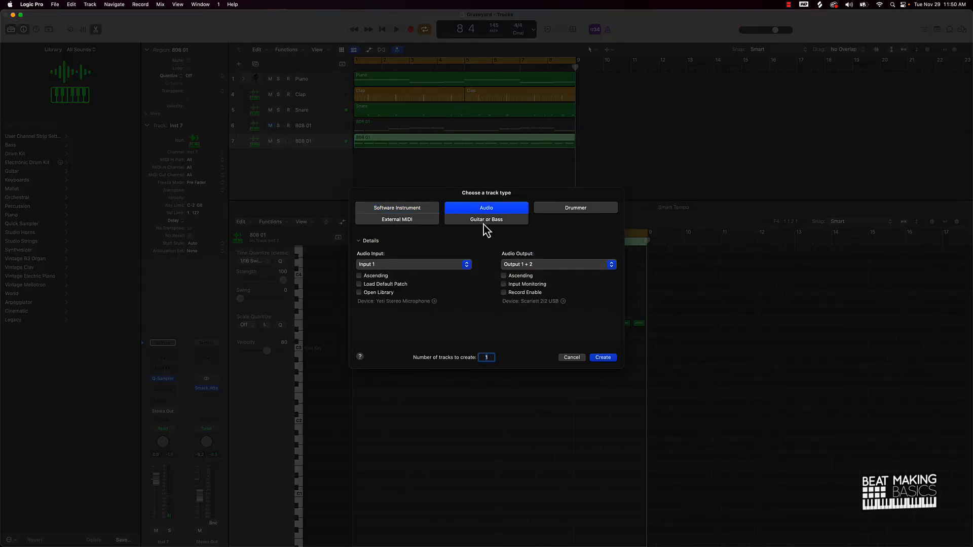
click(612, 360)
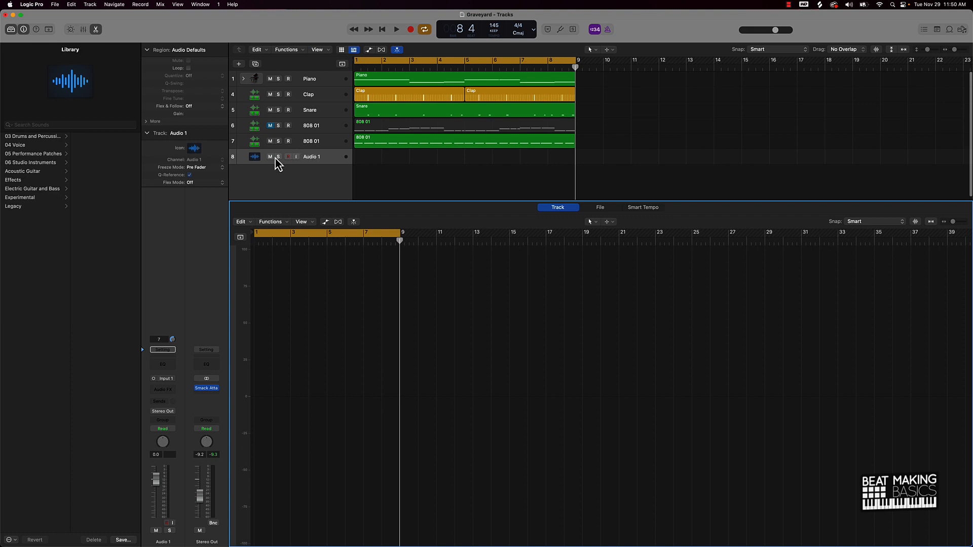
Step: Arm the new Audio 1 track and record an eight-bar take over the looped beat
click(289, 157)
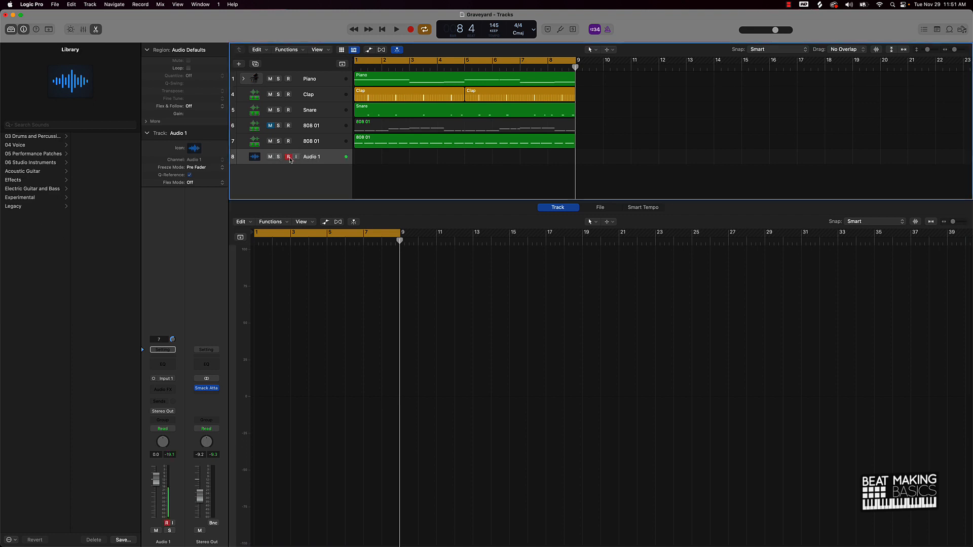
key(r)
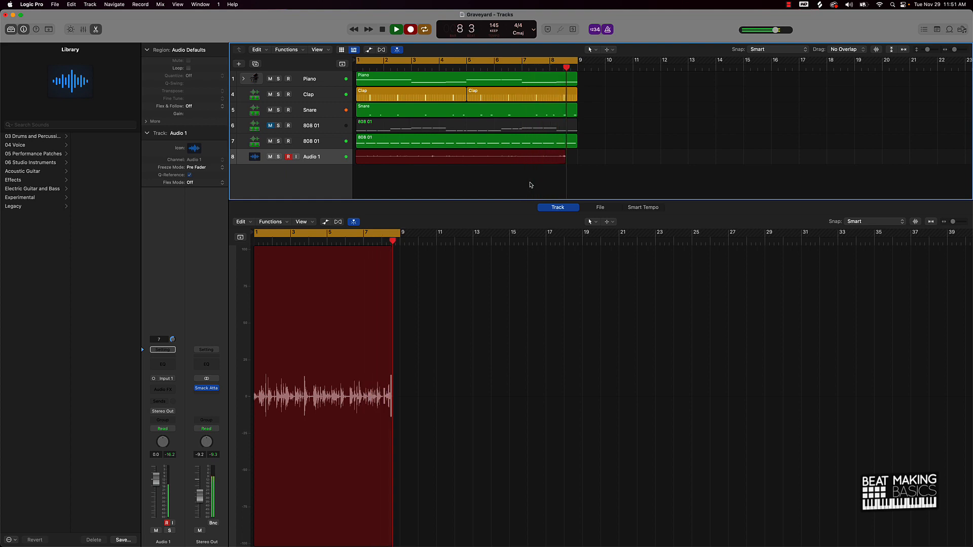
key(space)
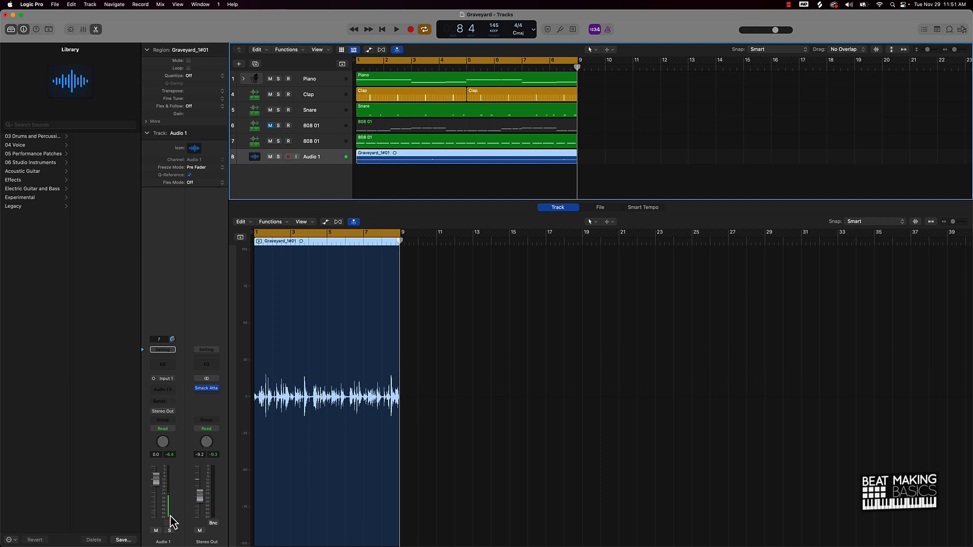
Step: Play back the recorded take with the beat and raise the Audio 1 volume to 4.2 dB
key(space)
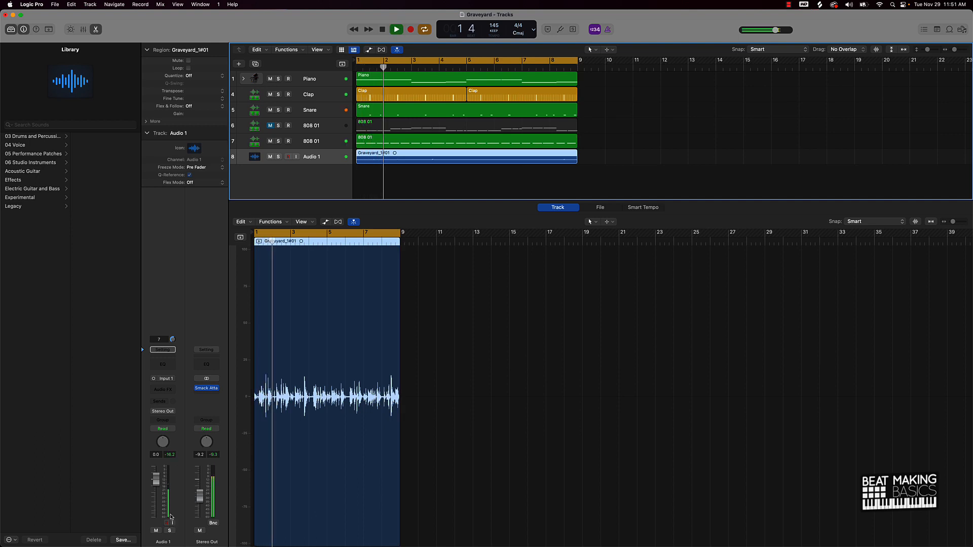
drag(157, 480, 157, 472)
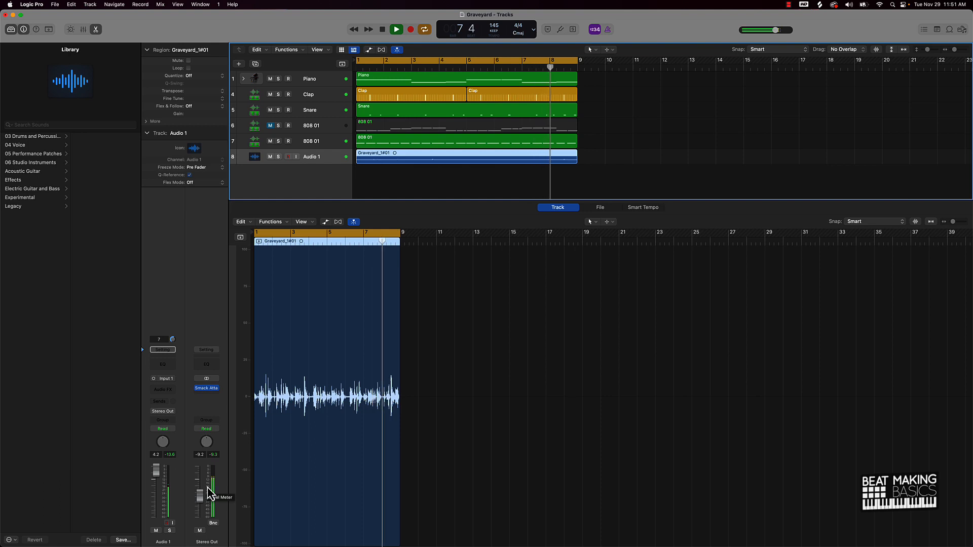
key(space)
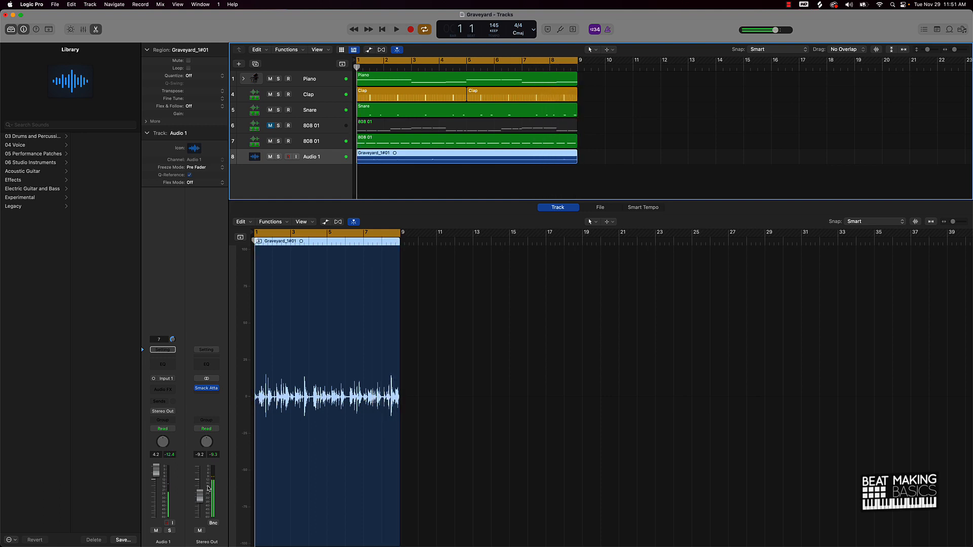
Step: Insert a mono Compressor as an audio effect on the Audio 1 channel
scroll(257, 476, up, 3)
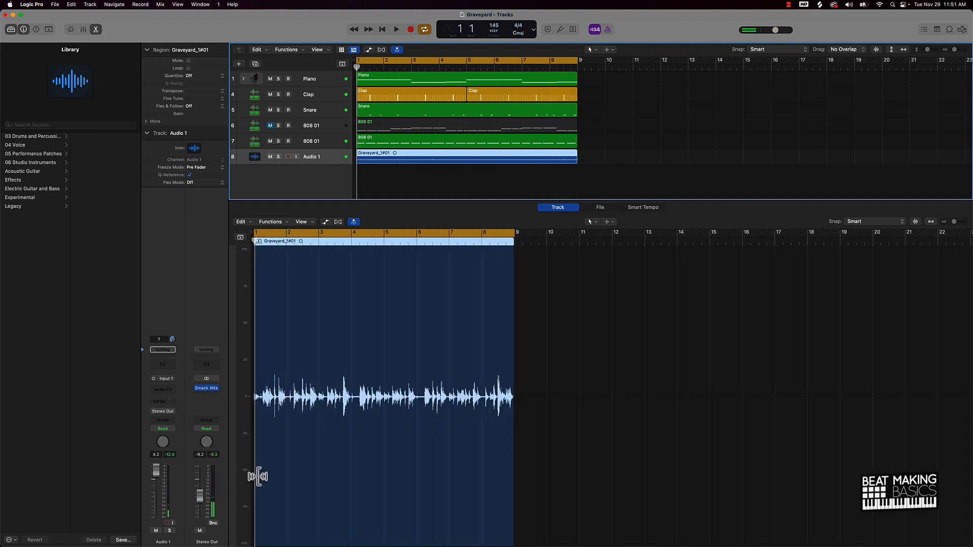
scroll(257, 477, up, 3)
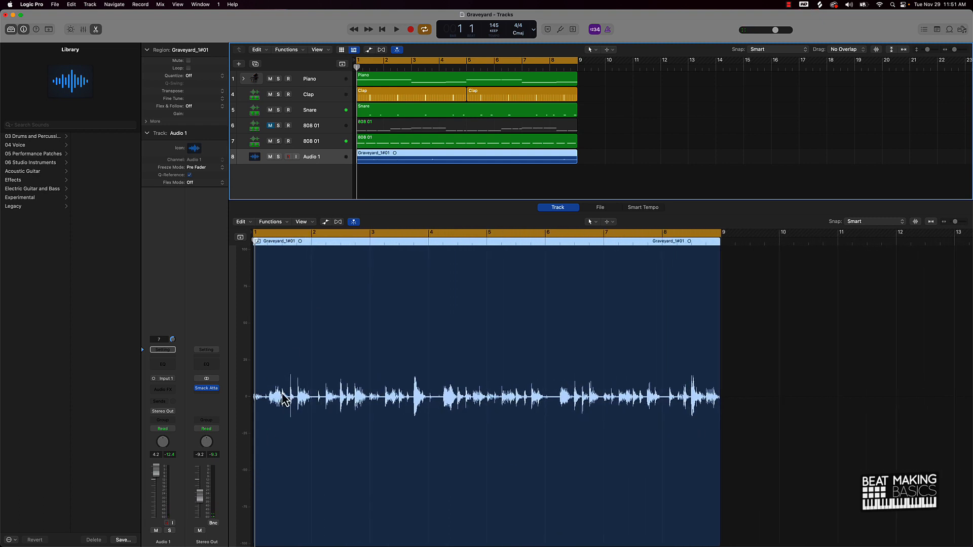
click(162, 393)
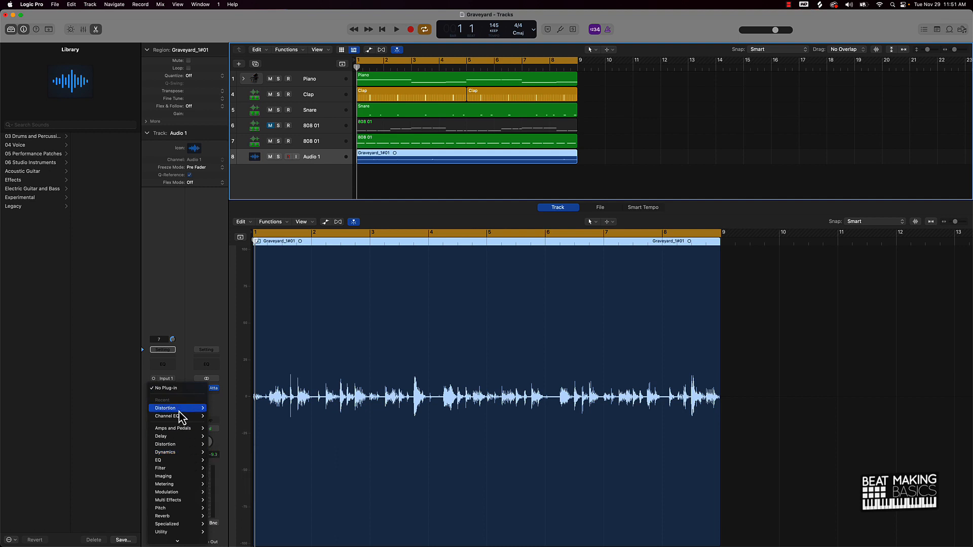
mouse_move(172, 447)
mouse_move(228, 455)
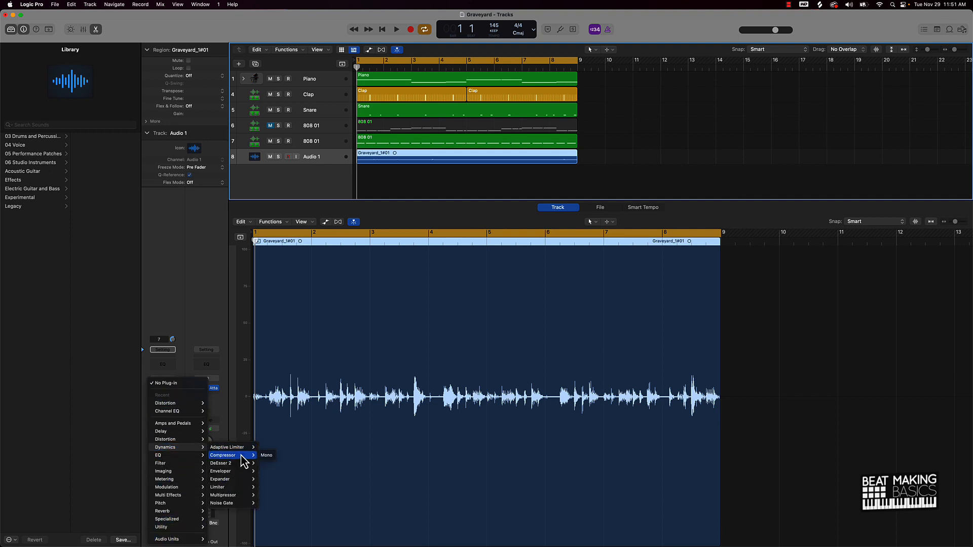
click(266, 455)
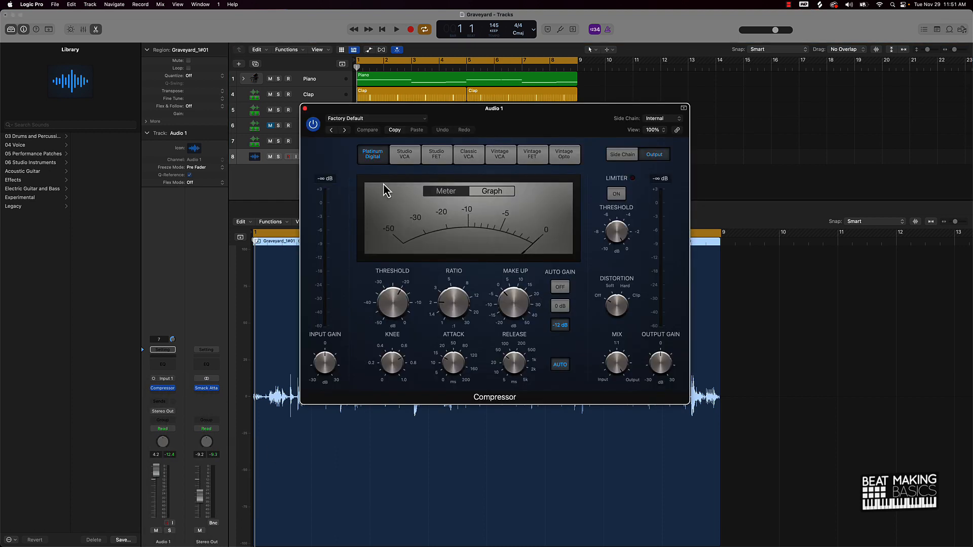
Step: During playback, lower the Compressor's threshold and set its ratio to 4.8:1, and close the plug-in window
key(space)
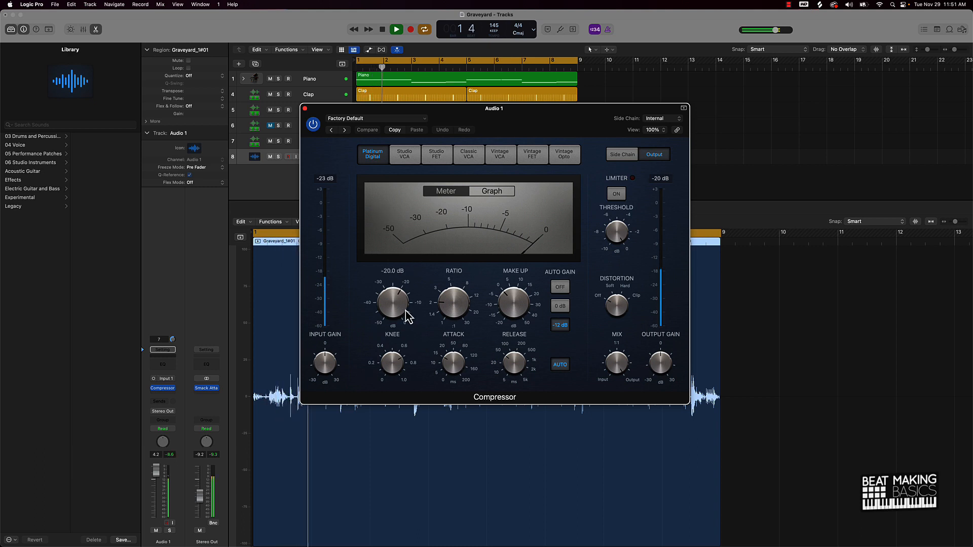
drag(404, 315, 410, 364)
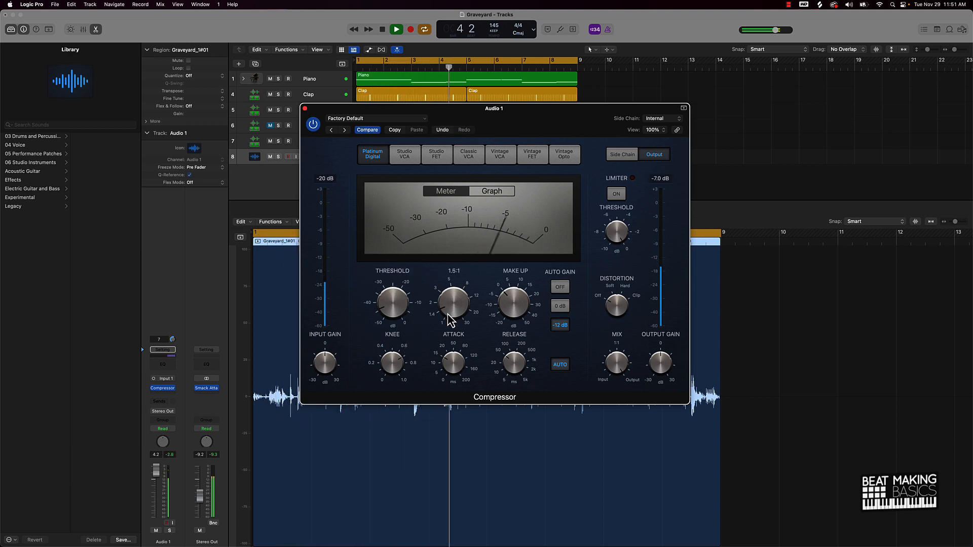
drag(448, 286, 450, 265)
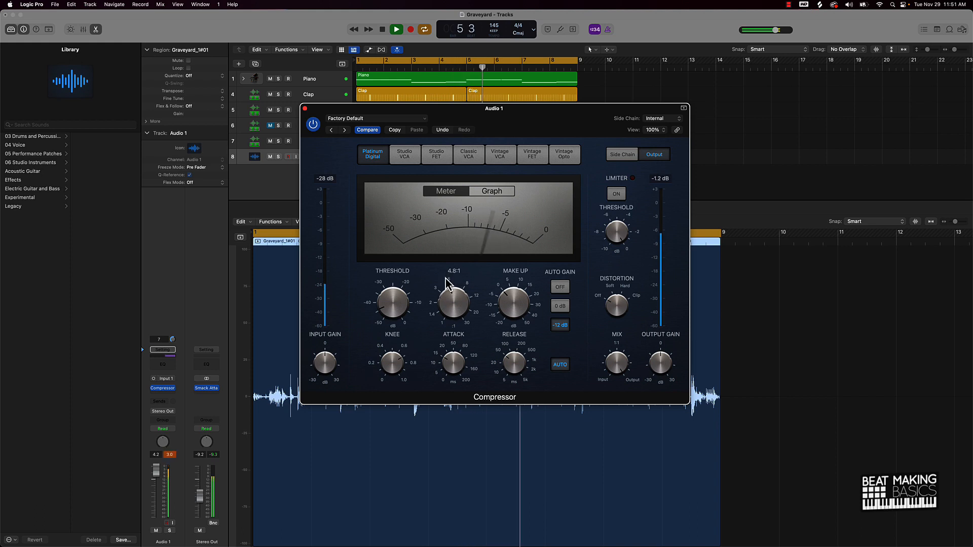
key(space)
click(305, 108)
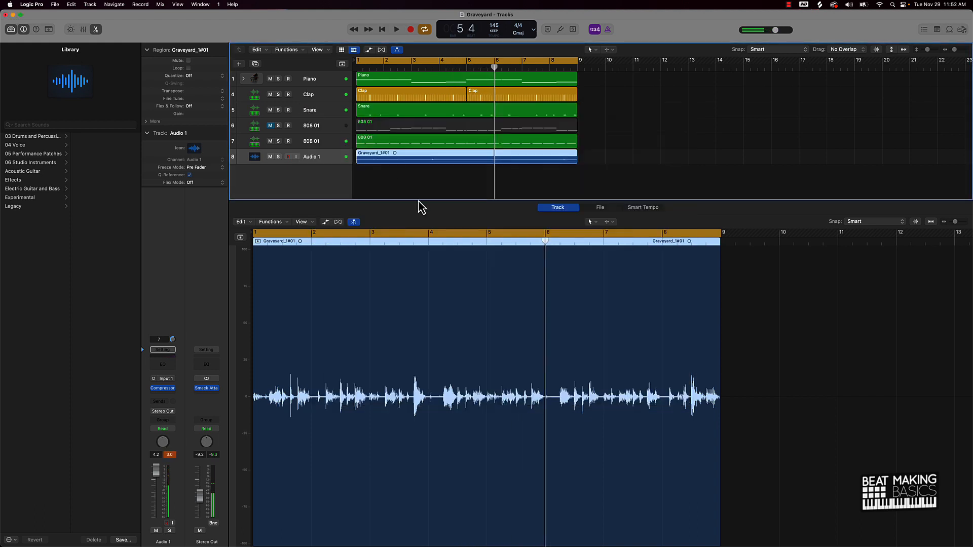
Step: Create a software instrument track with Quick Sampler (Single Sample) and load the Hat 01 patch
scroll(409, 169, up, 3)
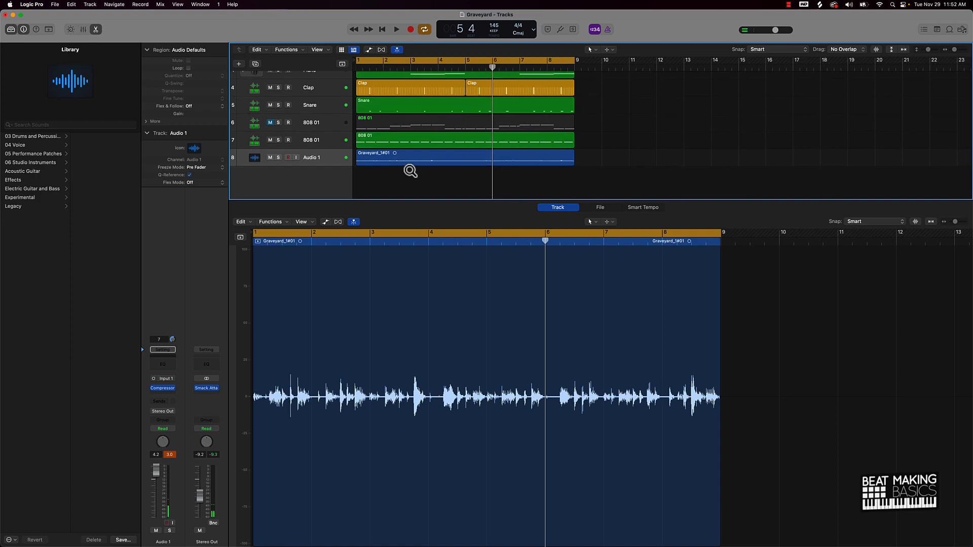
click(239, 64)
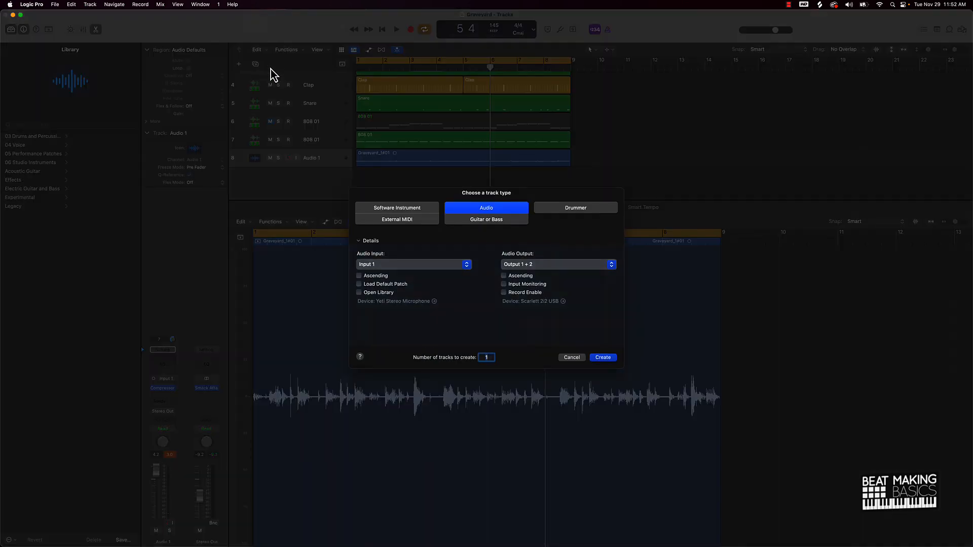
click(394, 208)
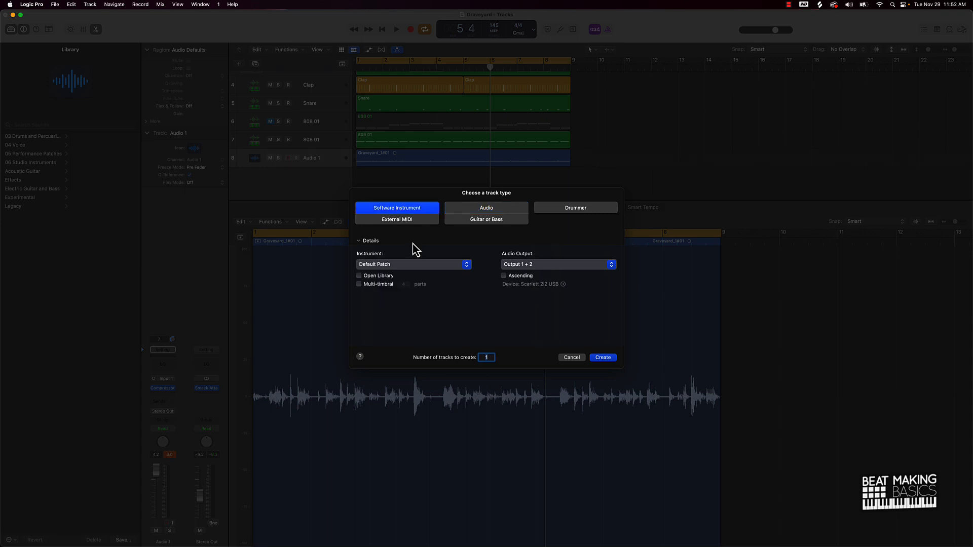
click(403, 269)
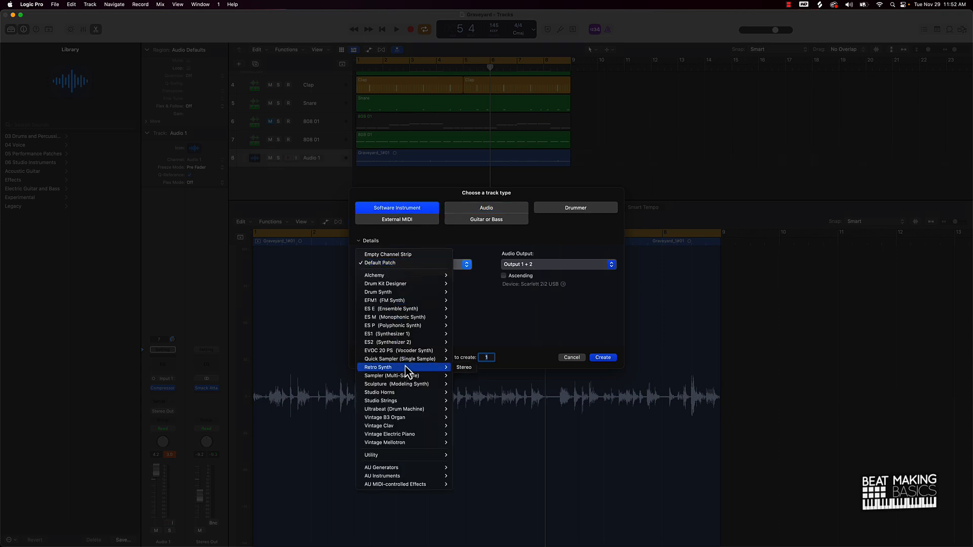
mouse_move(406, 361)
click(464, 368)
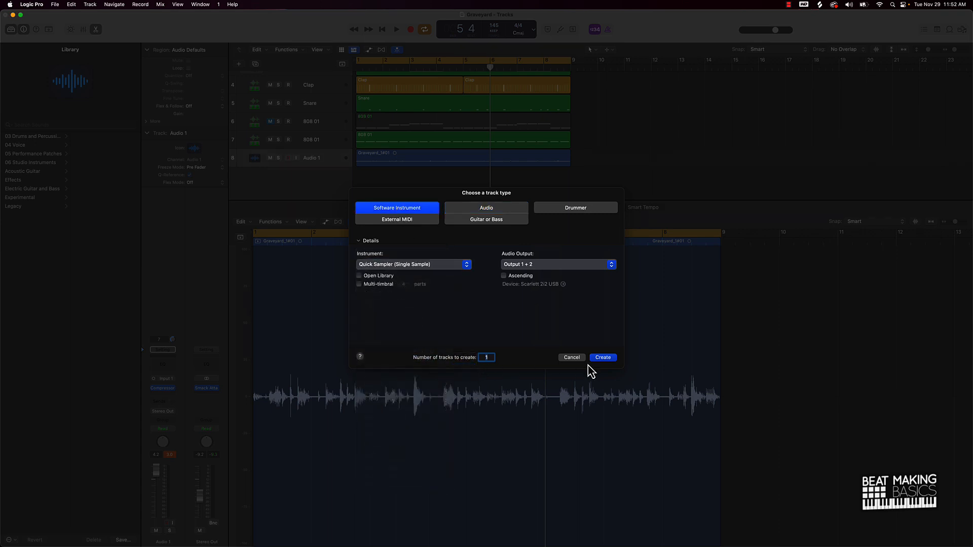
click(610, 358)
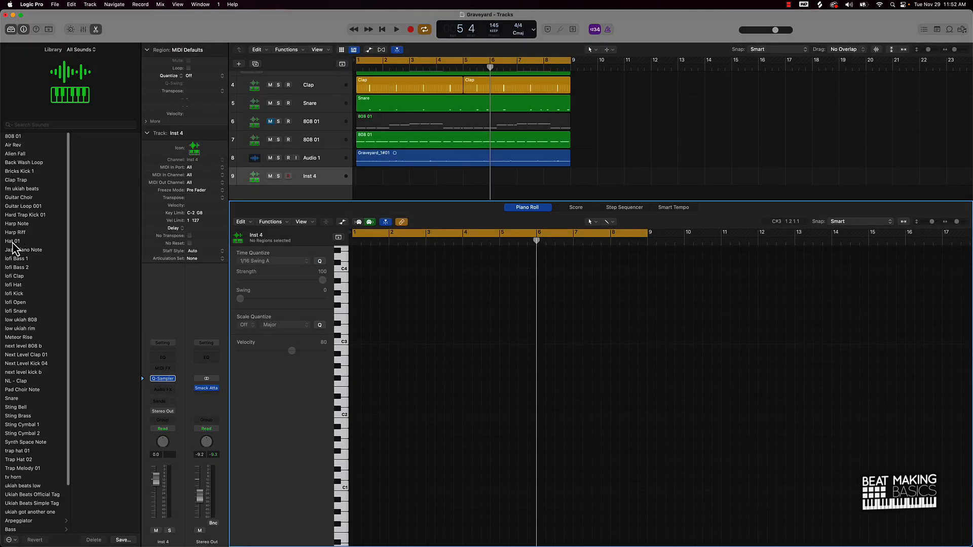
click(12, 242)
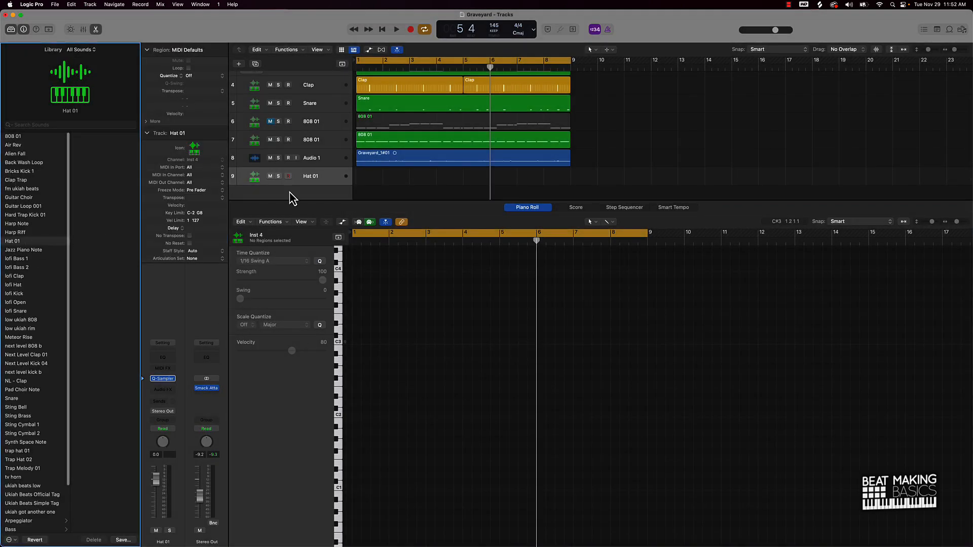
Step: Hide the inspector and the library while keeping the Hat 01 track's Piano Roll open
click(381, 193)
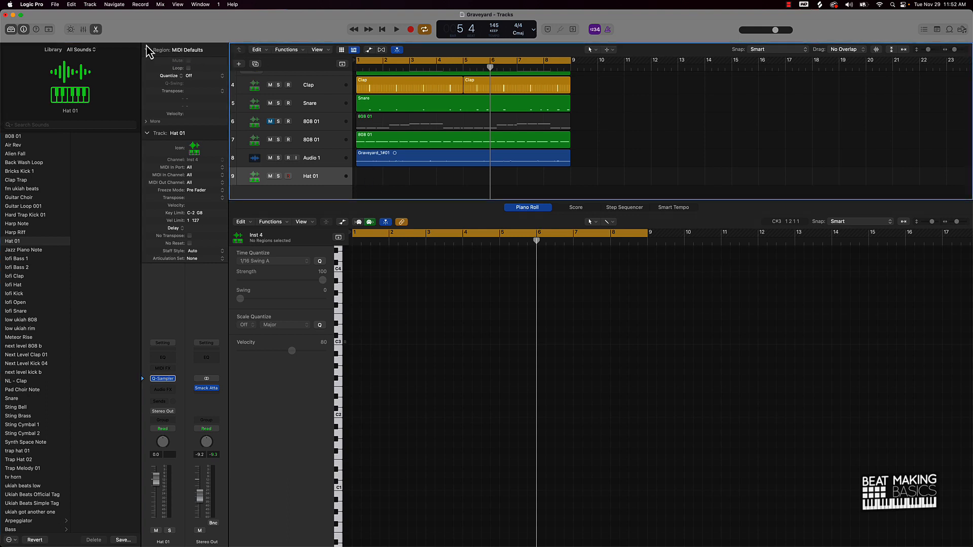
click(95, 30)
click(94, 30)
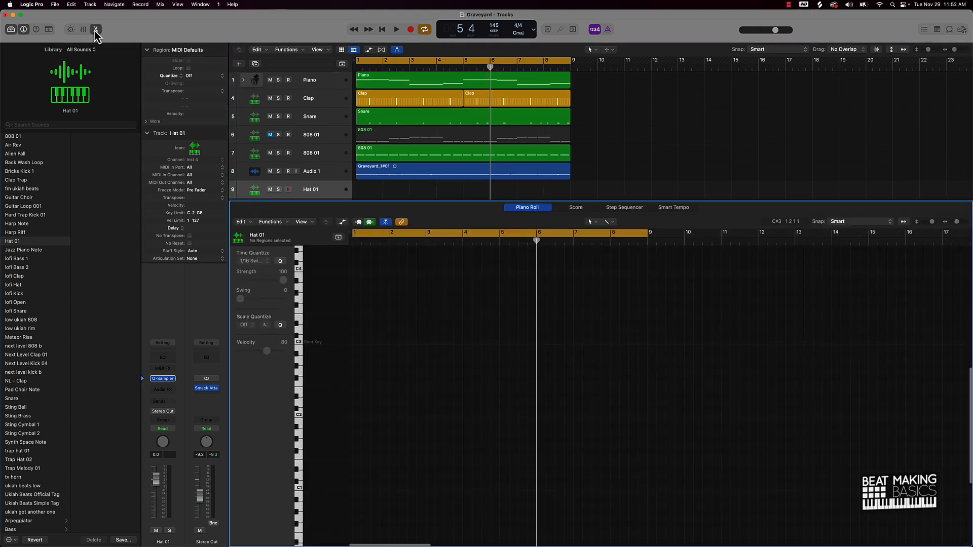
click(95, 30)
click(95, 30)
click(23, 29)
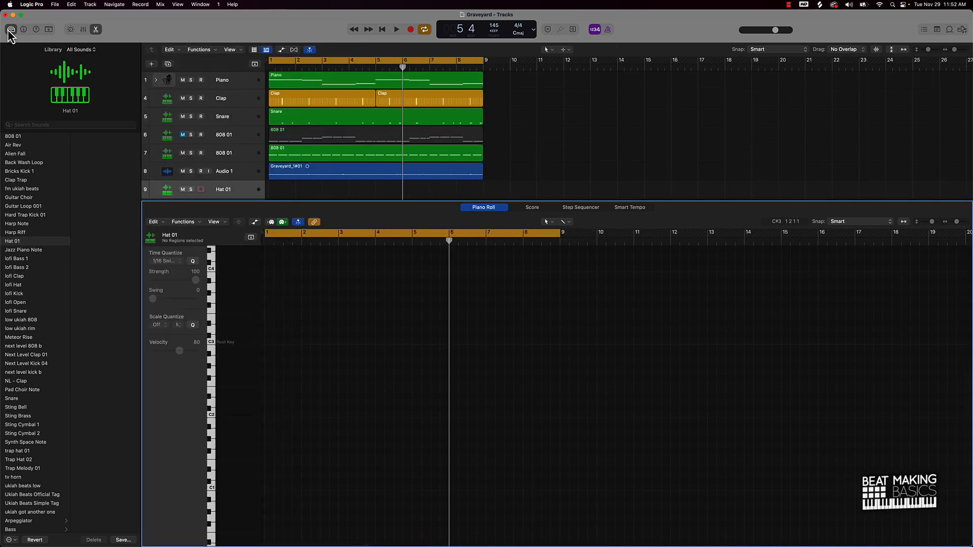
click(11, 29)
click(96, 30)
click(96, 30)
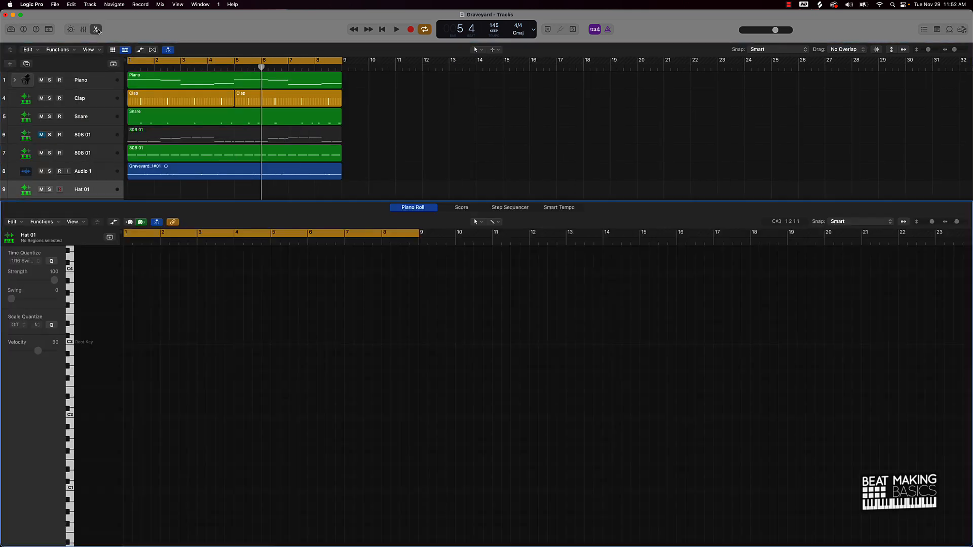
click(96, 30)
click(96, 30)
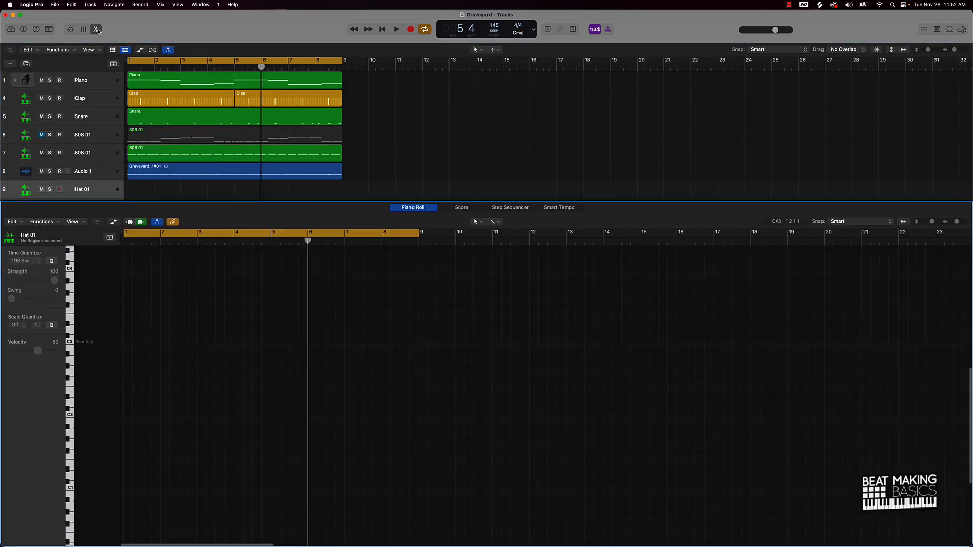
click(96, 30)
click(96, 30)
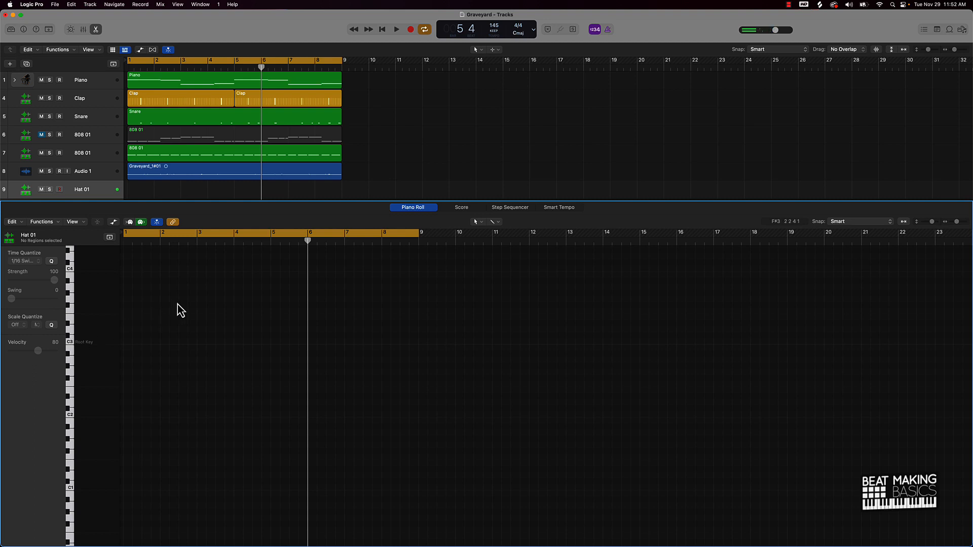
Step: Bring the playhead back to beat 2 of bar 1 and briefly play the beat from there
ctrl+alt+click(239, 276)
scroll(239, 275, up, 4)
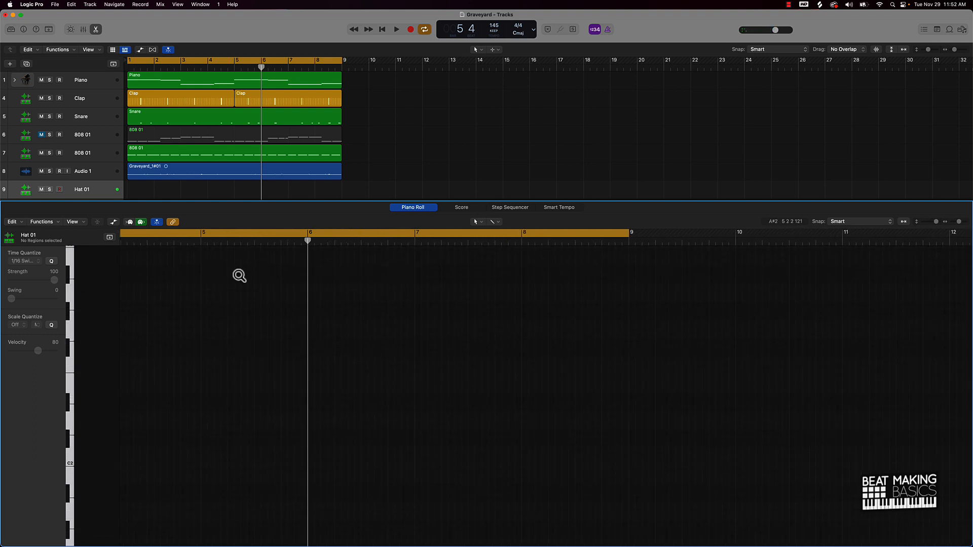
scroll(199, 143, up, 5)
scroll(199, 144, up, 8)
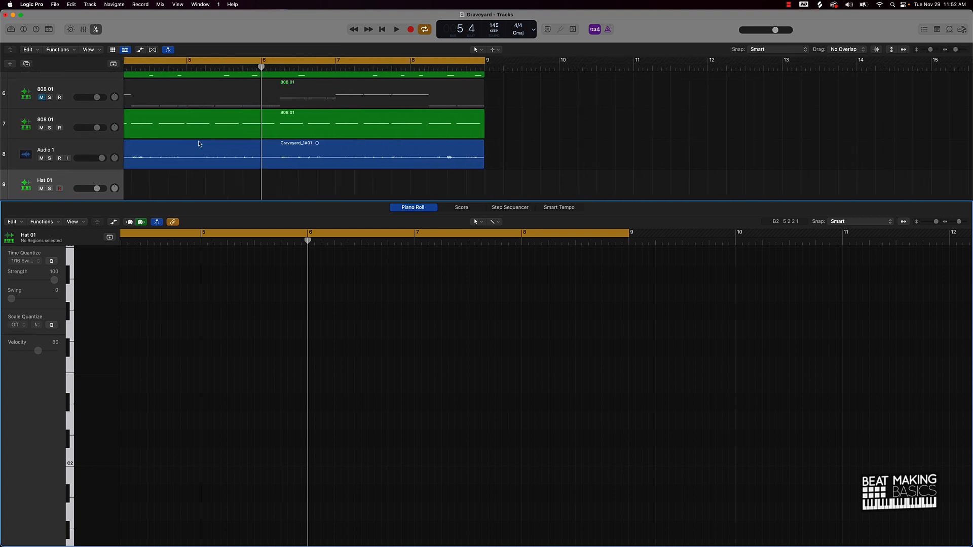
scroll(247, 148, left, 3)
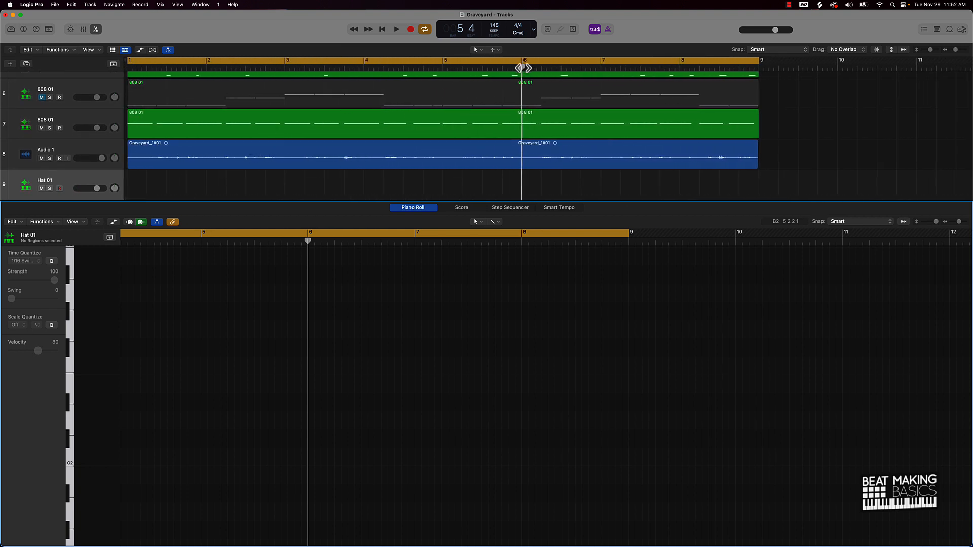
drag(518, 66, 147, 99)
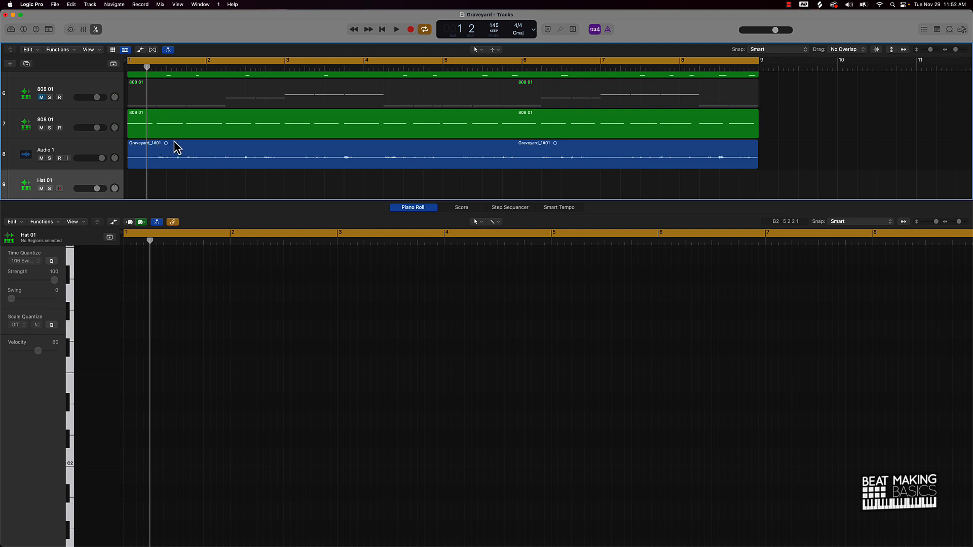
key(space)
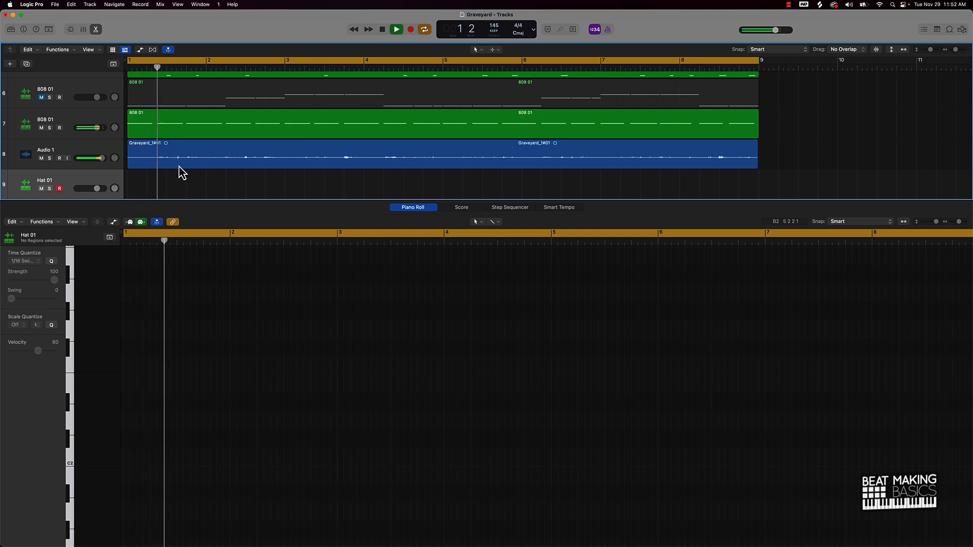
drag(152, 70, 147, 74)
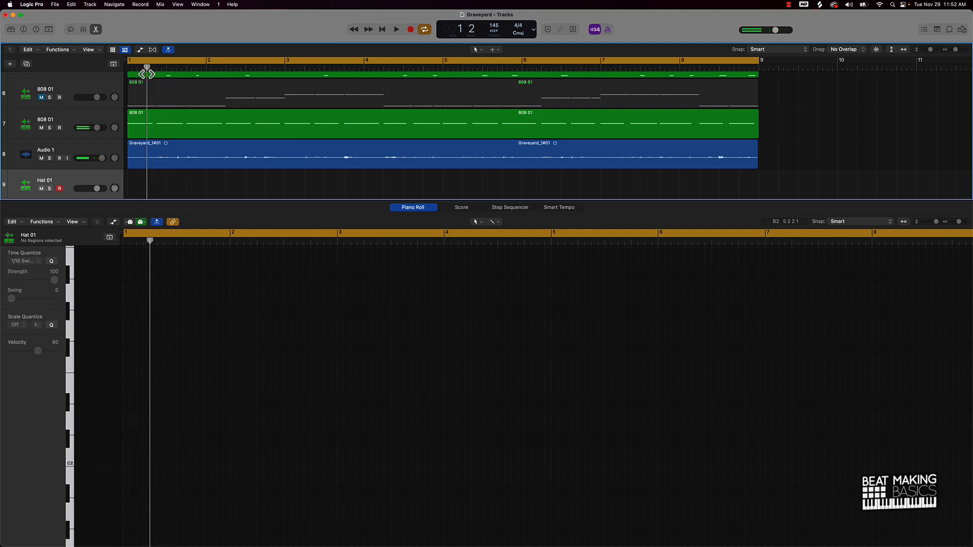
Step: Enlarge the Audio 1 track to show its waveform and play back the opening of bar 1
scroll(147, 77, right, 5)
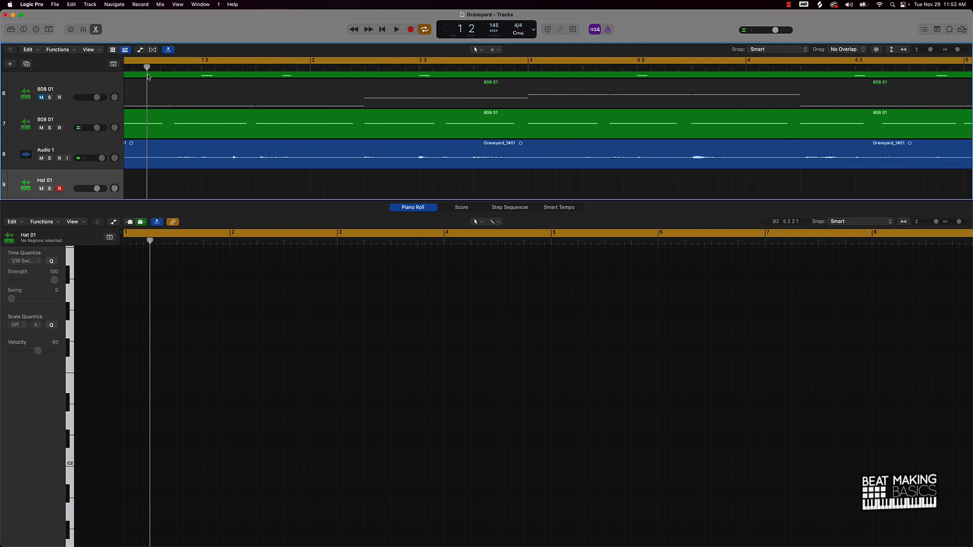
scroll(148, 76, up, 5)
scroll(148, 78, up, 4)
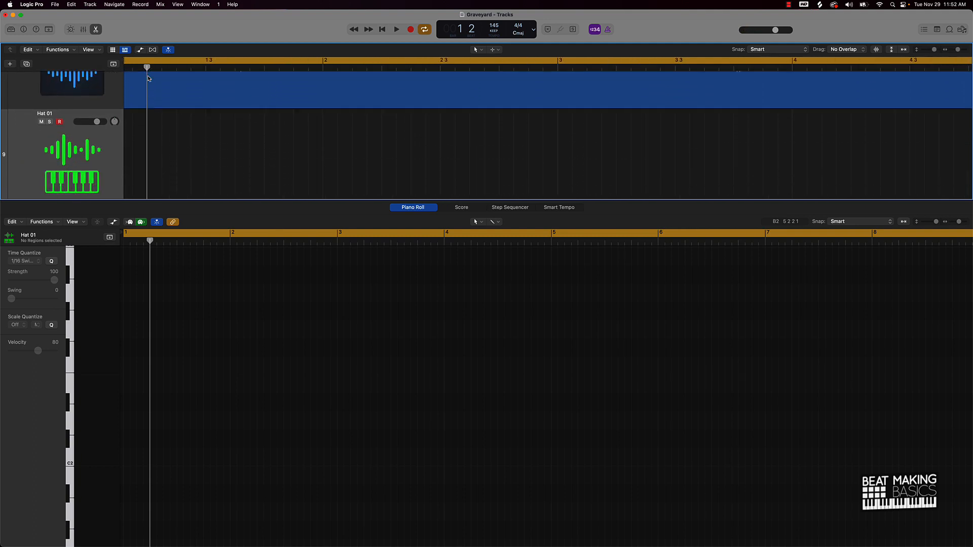
scroll(162, 95, up, 3)
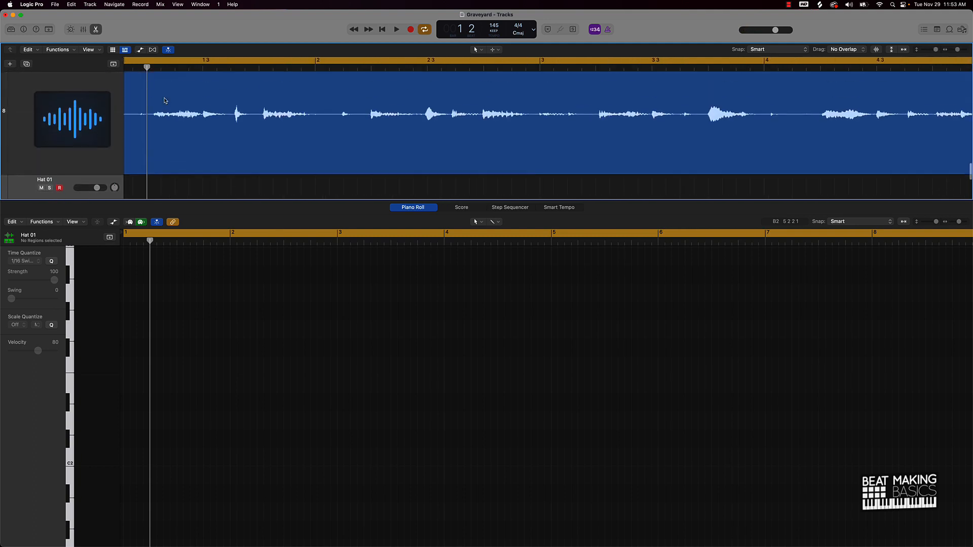
drag(147, 70, 153, 69)
key(space)
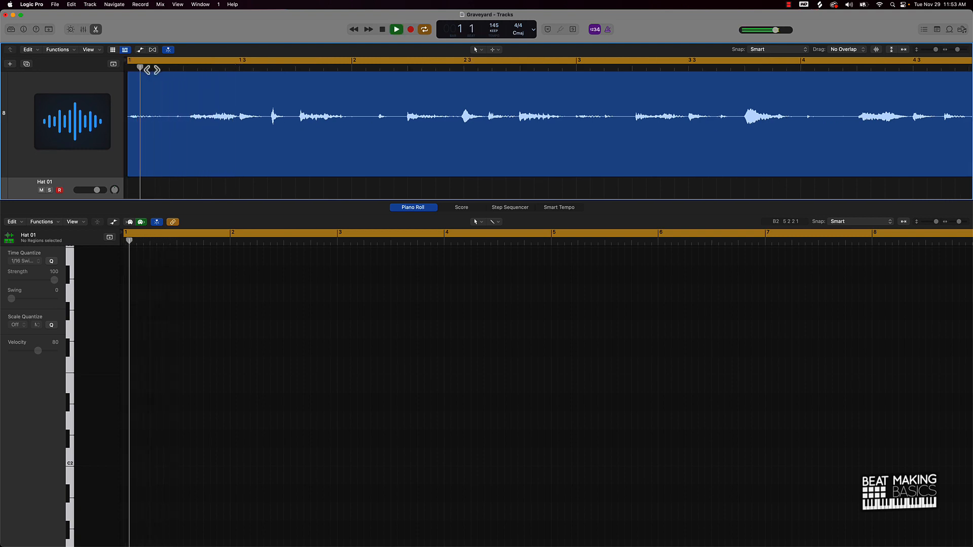
key(space)
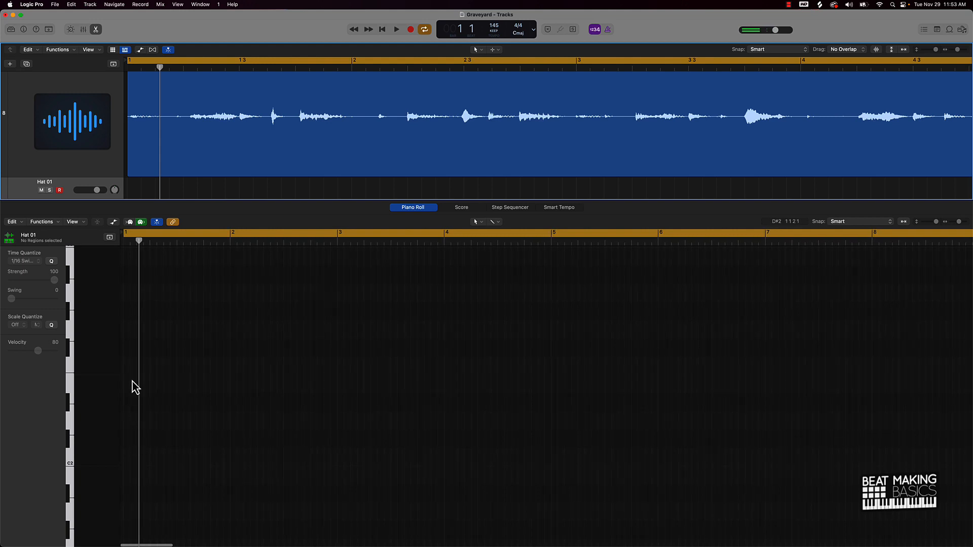
Step: Draw two short C3 hi-hat notes on the Hat 01 track, at the start of bar 1 and an eighth note after
scroll(135, 363, up, 4)
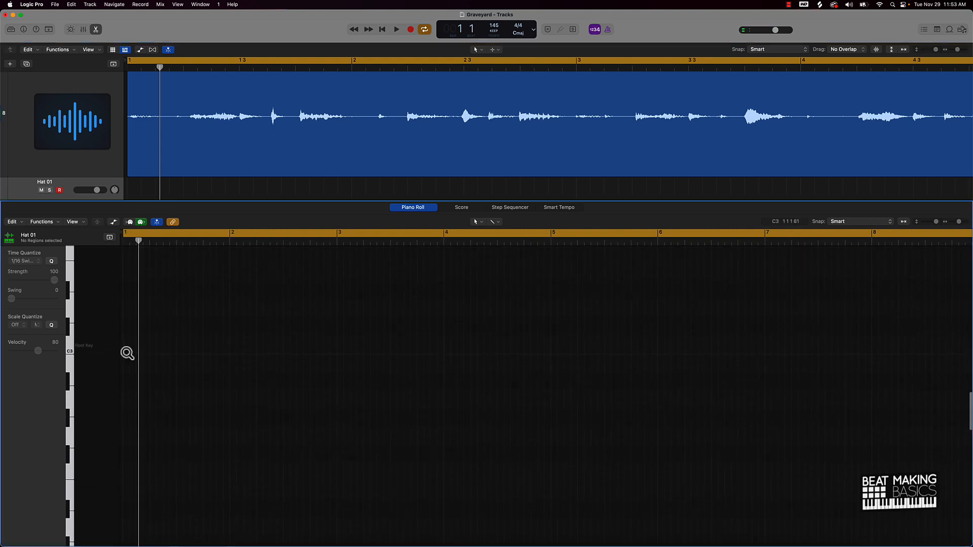
super+click(127, 353)
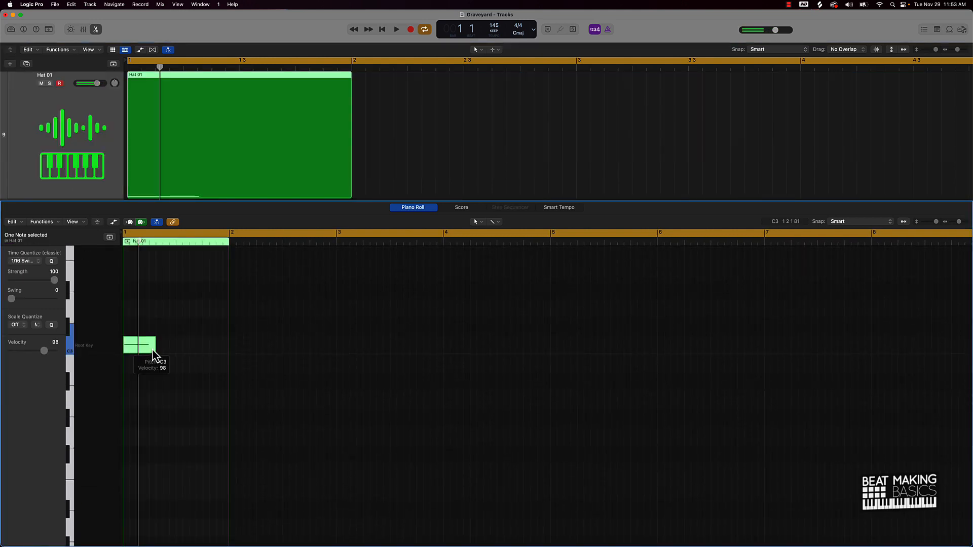
drag(152, 349, 125, 349)
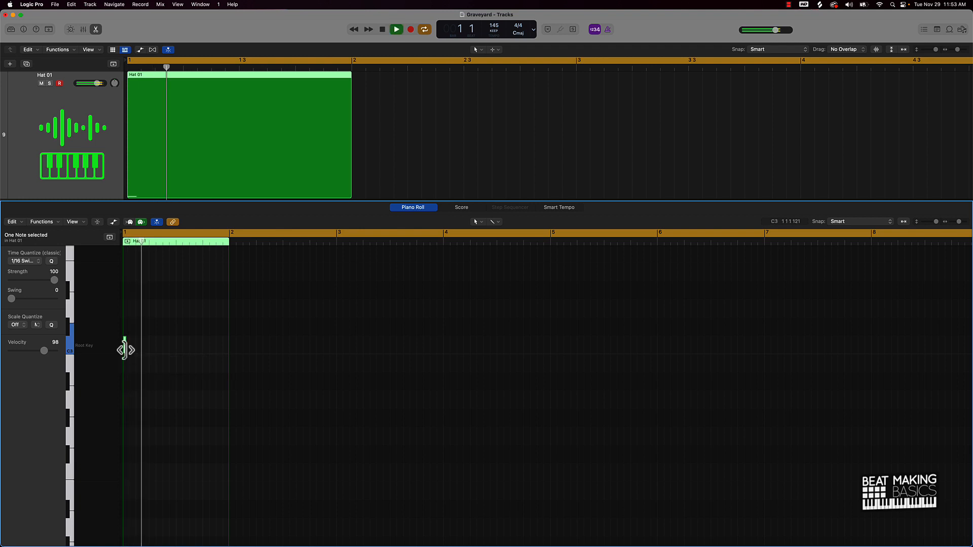
super+click(139, 345)
Step: Play back the hi-hat notes and place the playhead where the Audio 1 sound starts, just after beat 2 of bar 1
key(space)
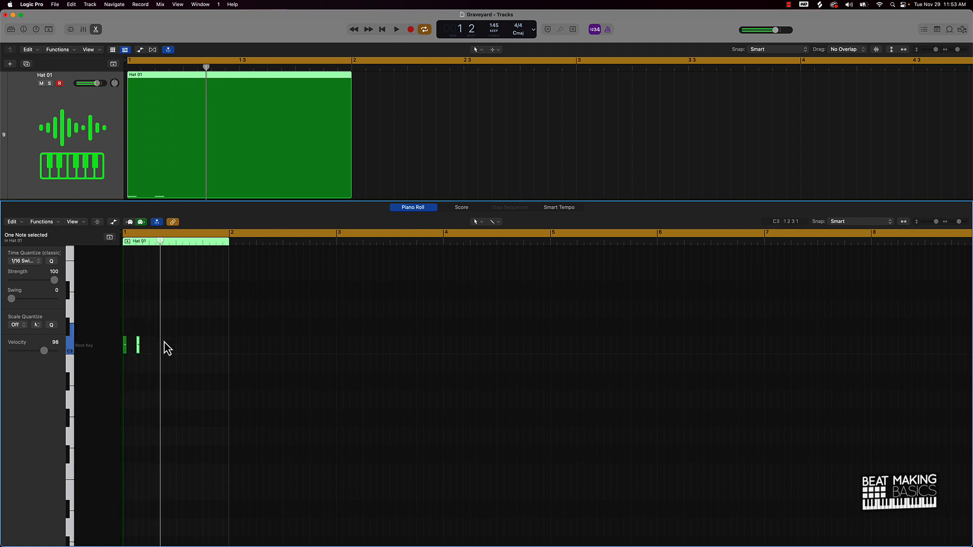
key(space)
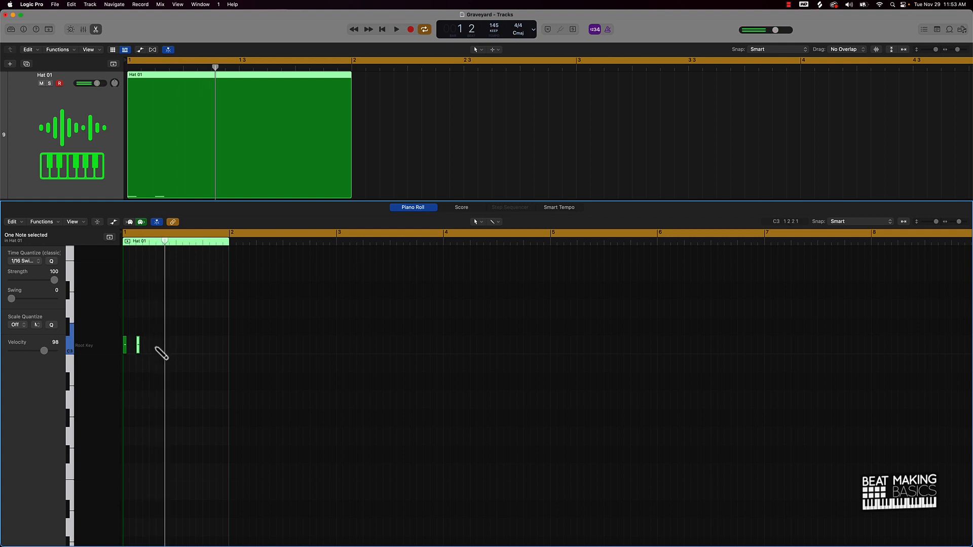
key(space)
key(space)
scroll(218, 127, up, 5)
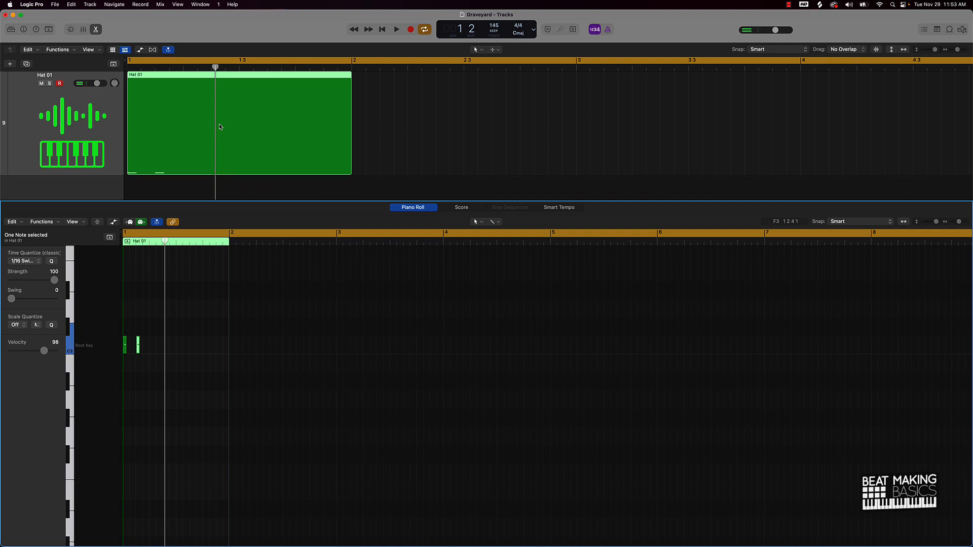
click(190, 70)
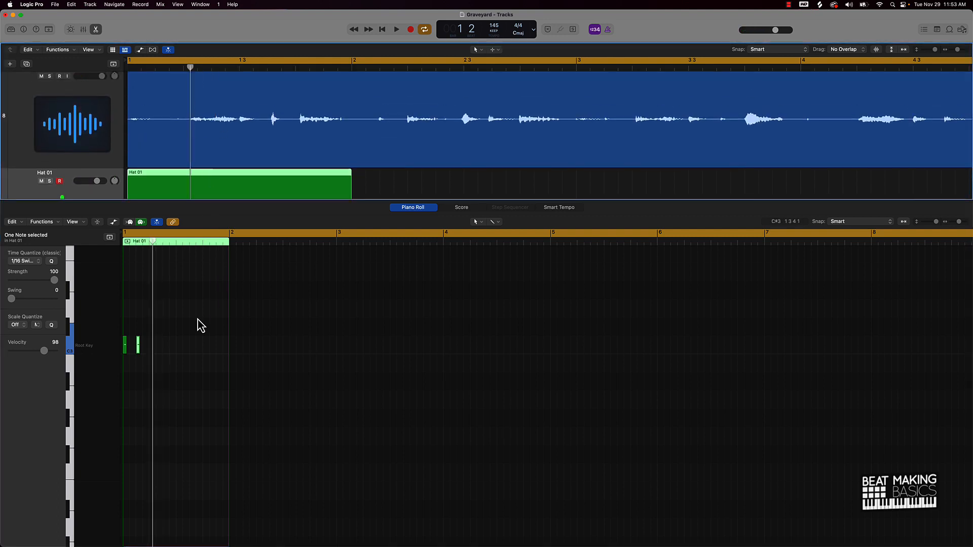
Step: Add four C3 hi-hat notes on consecutive sixteenths across beat 2 of bar 1
scroll(198, 319, up, 8)
scroll(198, 318, down, 5)
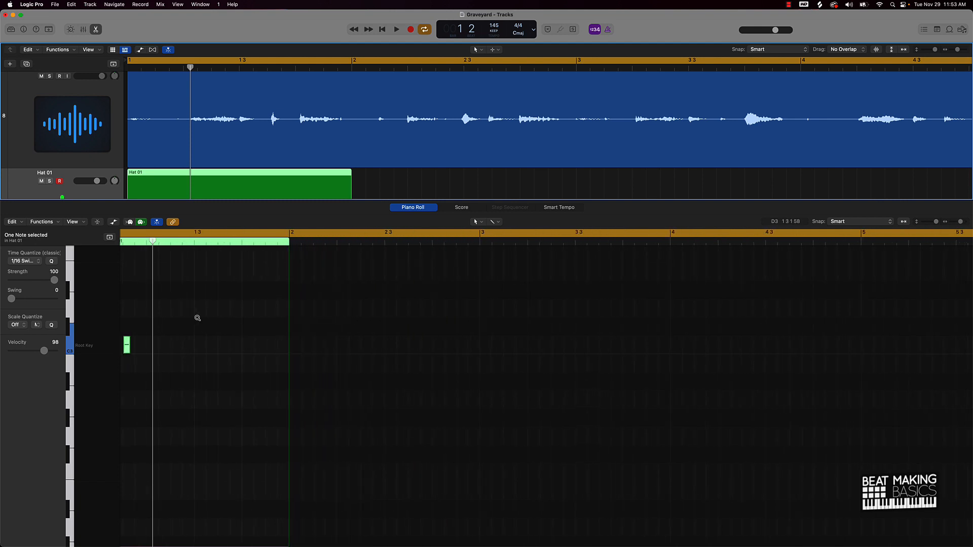
super+click(155, 348)
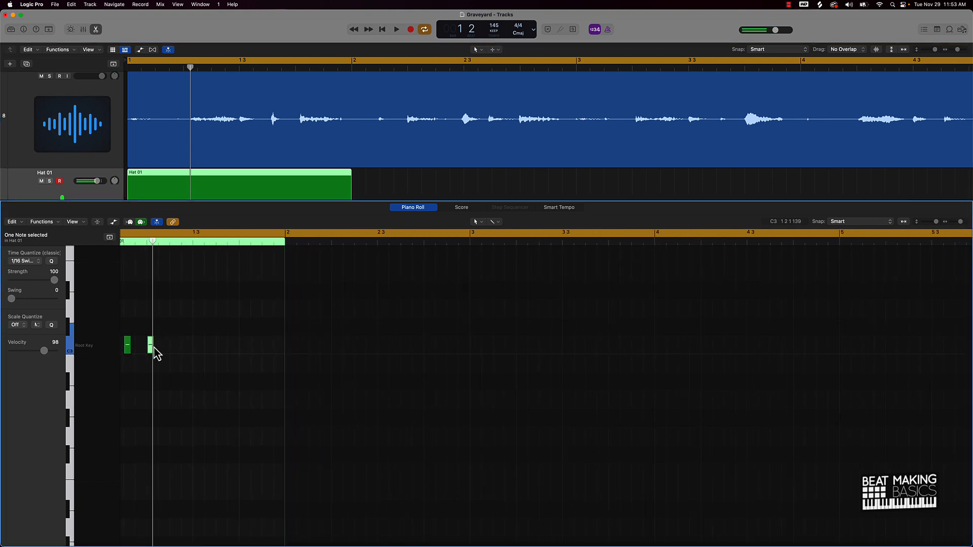
super+click(163, 348)
super+click(174, 347)
super+click(185, 348)
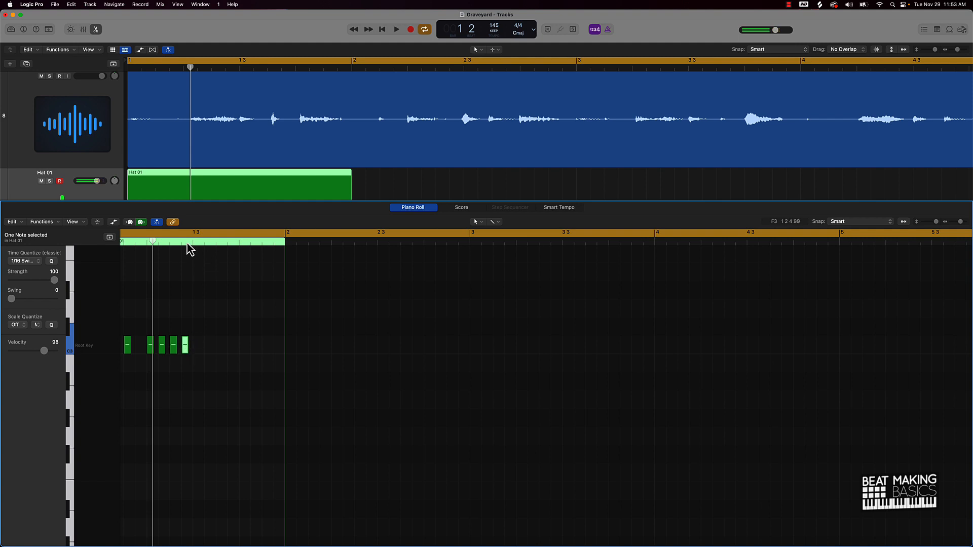
drag(187, 245, 194, 244)
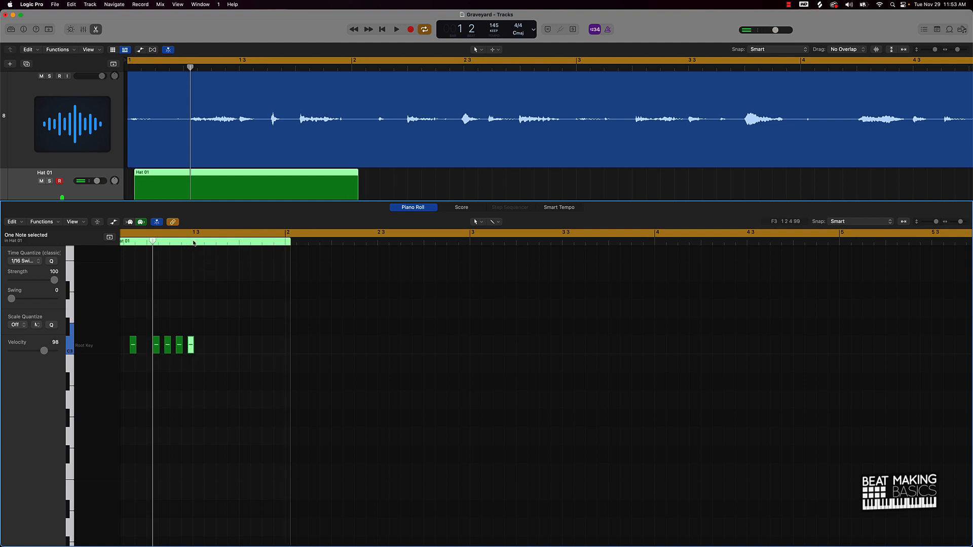
key(super+z)
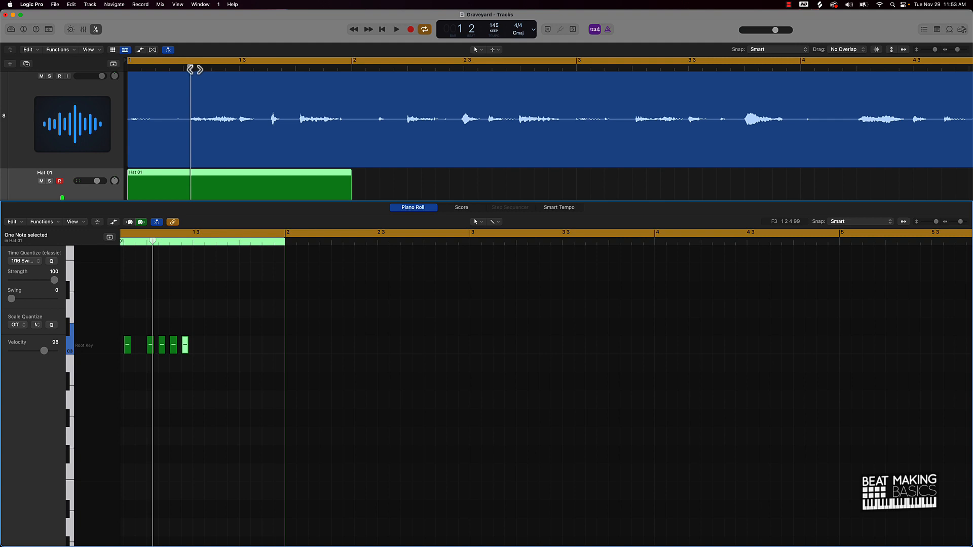
Step: Shorten the four beat 2 hi-hat notes and duplicate them into the gaps for an eight-note roll, and play it back
drag(196, 69, 240, 67)
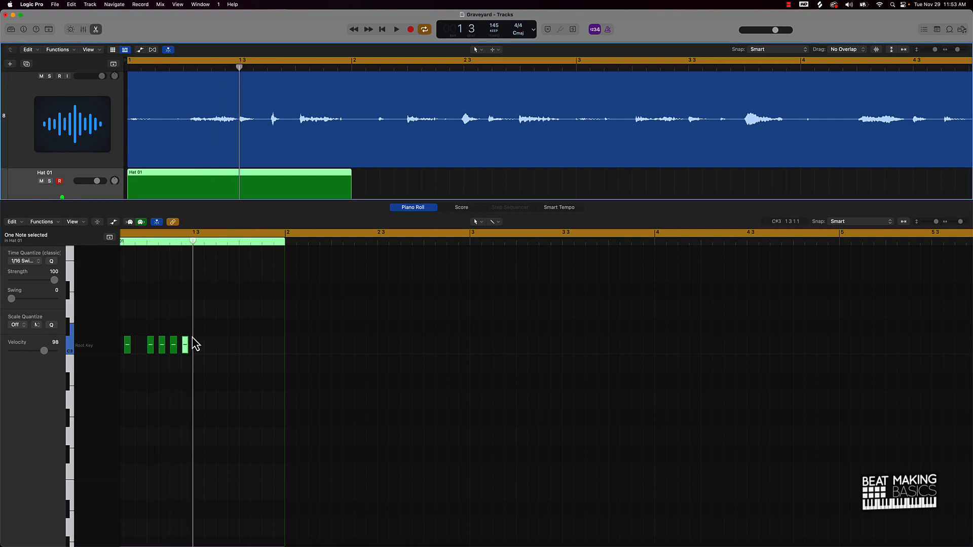
drag(191, 343, 155, 351)
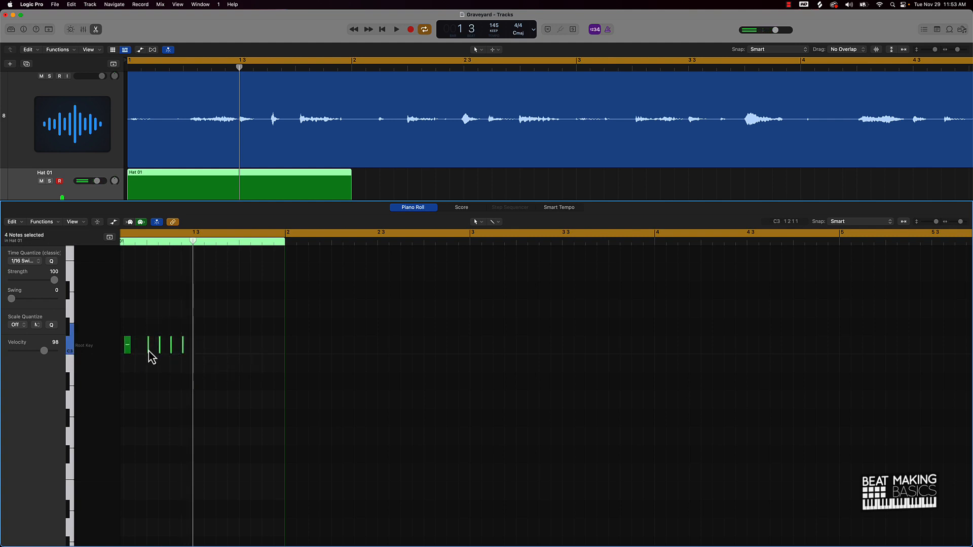
drag(149, 349, 154, 351)
key(space)
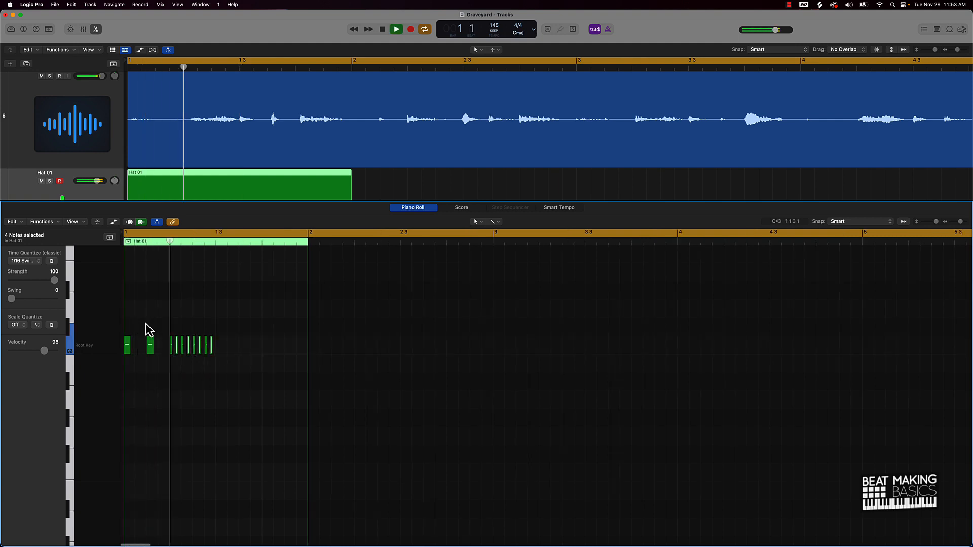
key(space)
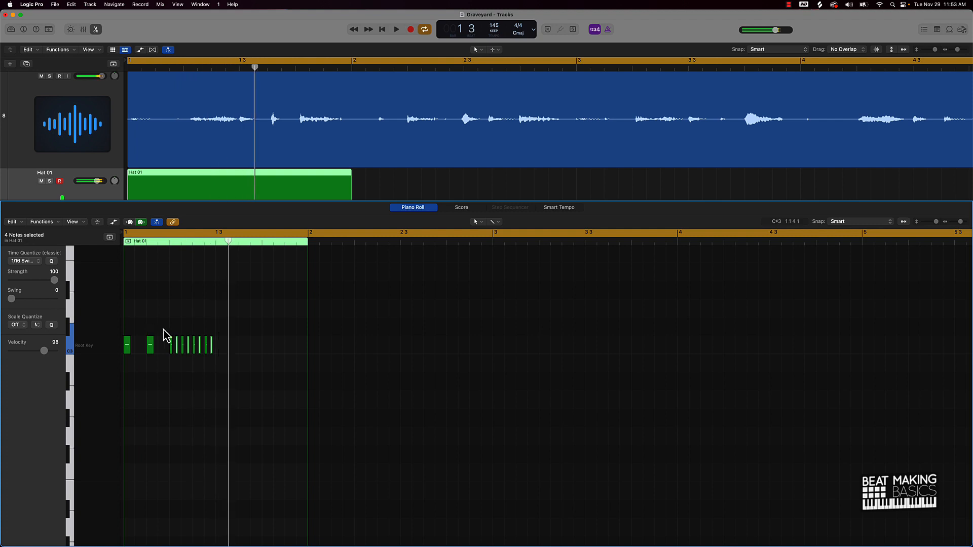
Step: Duplicate the eight beat 2 hi-hat notes into the gaps between them for a sixteen-note roll
drag(218, 342, 172, 361)
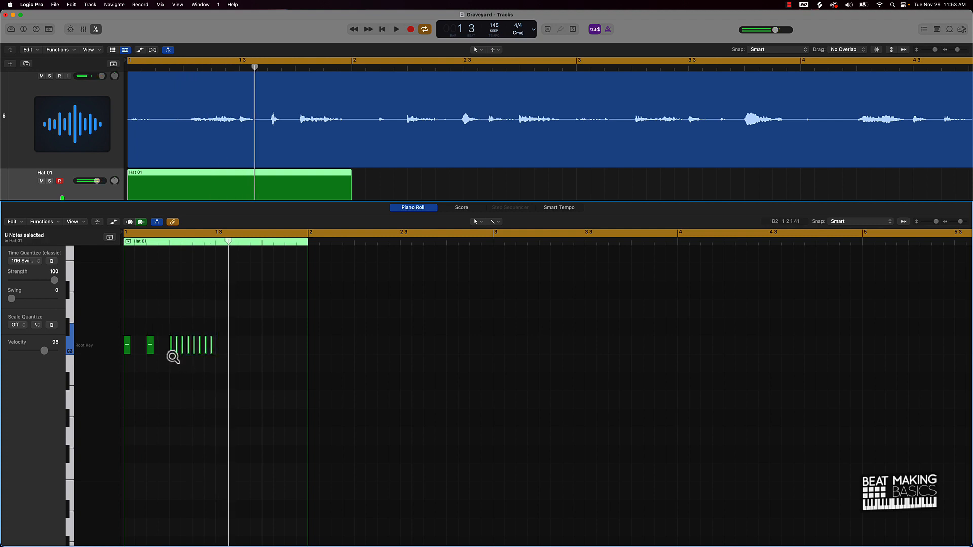
scroll(173, 357, up, 5)
scroll(173, 357, left, 5)
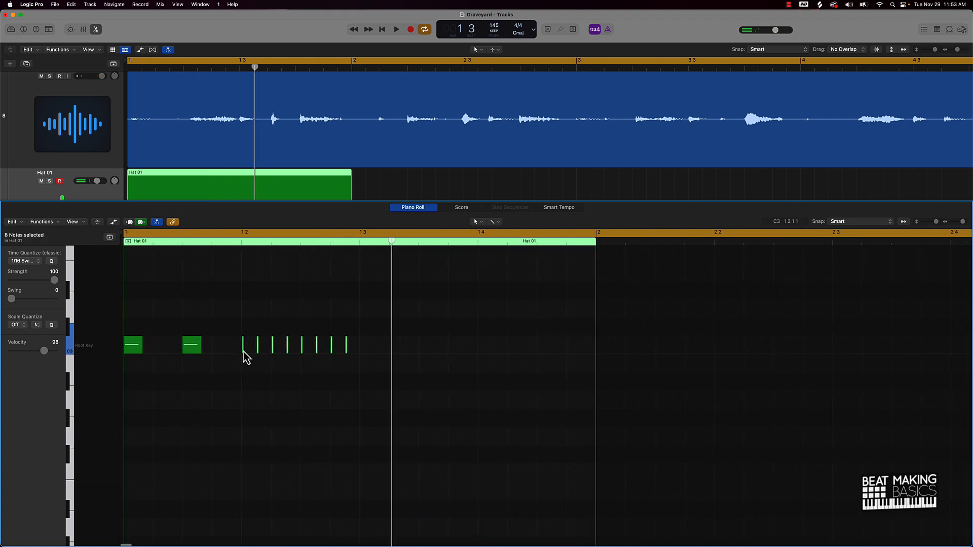
drag(248, 350, 255, 351)
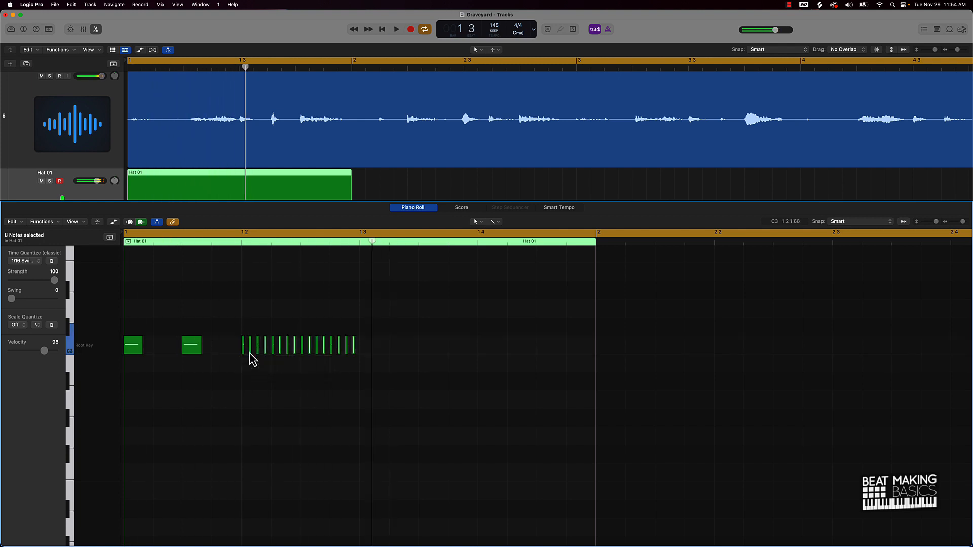
click(290, 379)
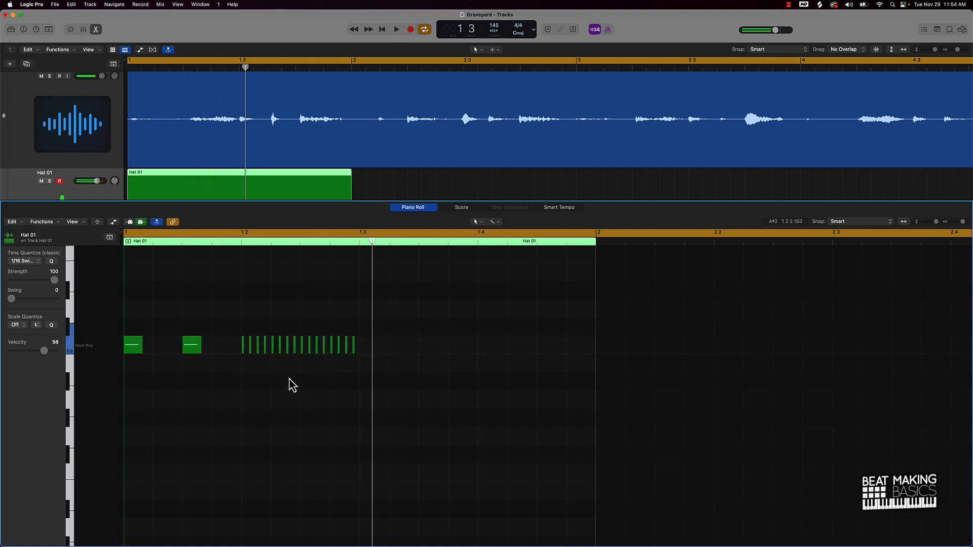
Step: Mute the Audio 1 track and play back the sixteen-note hi-hat roll on its own
click(41, 76)
key(space)
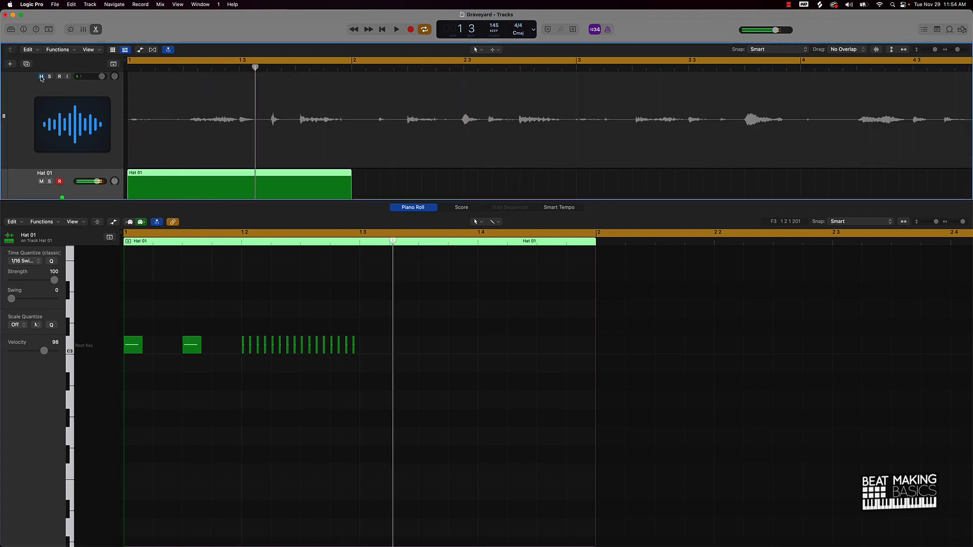
key(space)
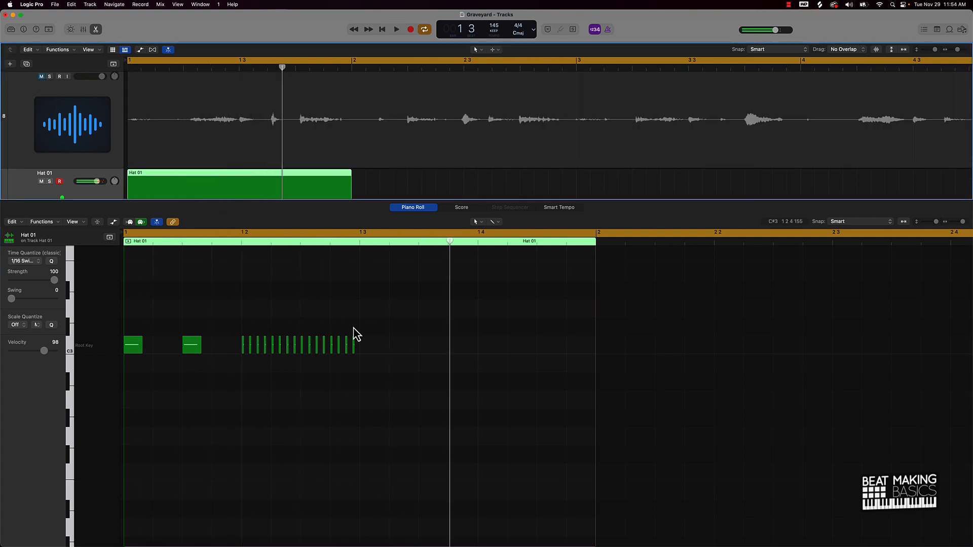
key(space)
key(space)
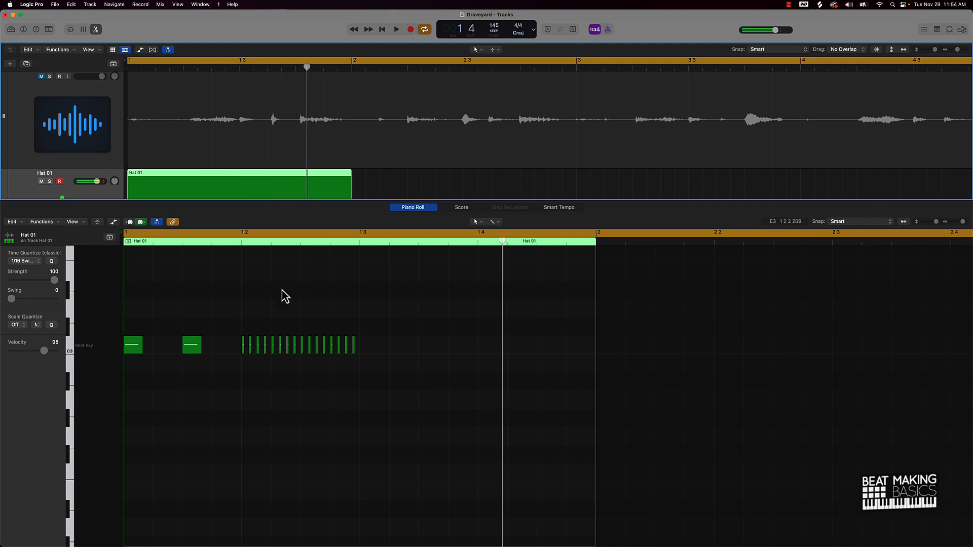
Step: Delete the last three notes of the beat 2 hi-hat roll, playing it back between deletions
click(354, 350)
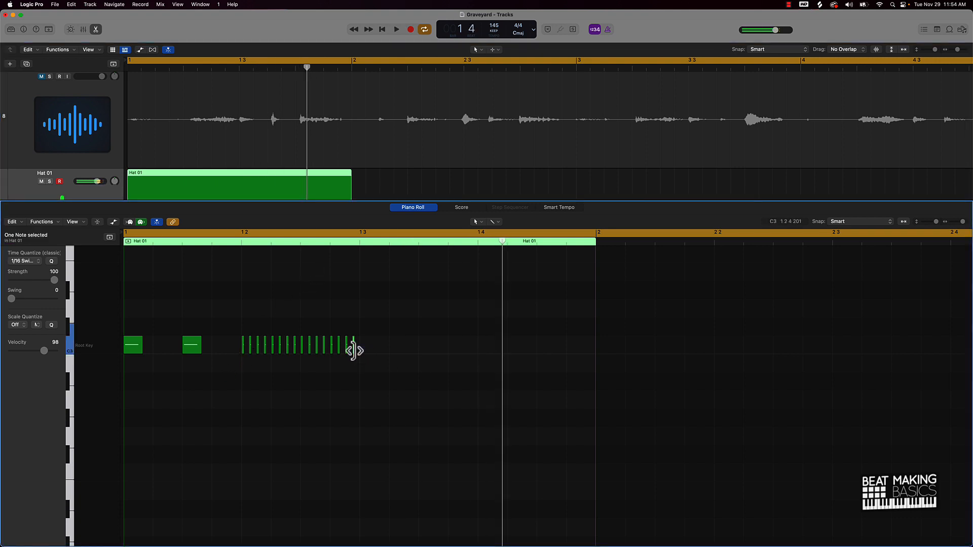
key(space)
key(space)
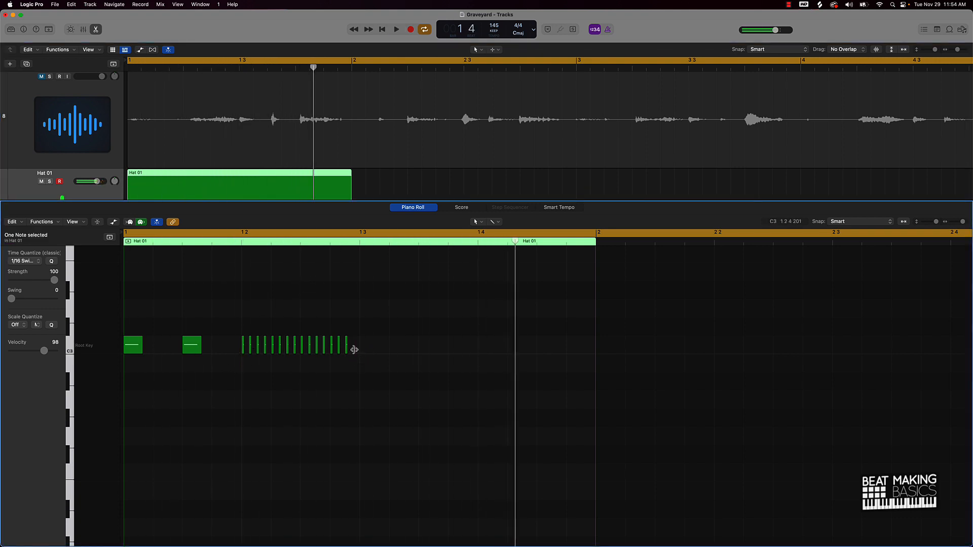
click(348, 354)
key(Delete)
key(space)
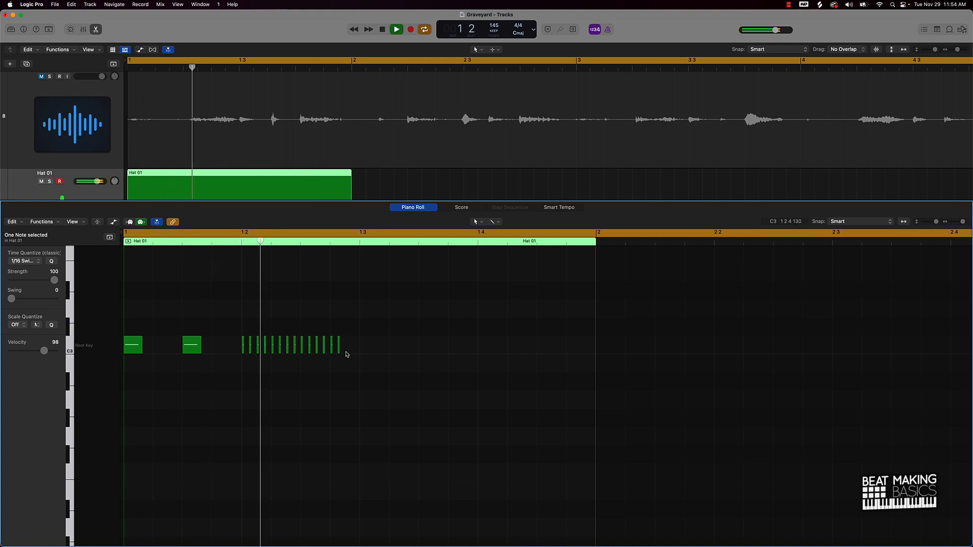
click(338, 348)
key(space)
key(Delete)
key(space)
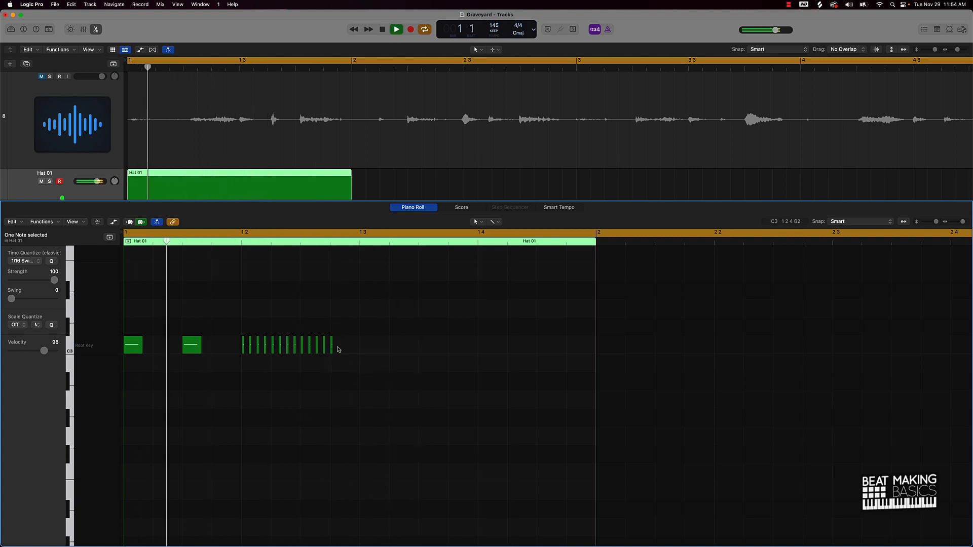
key(space)
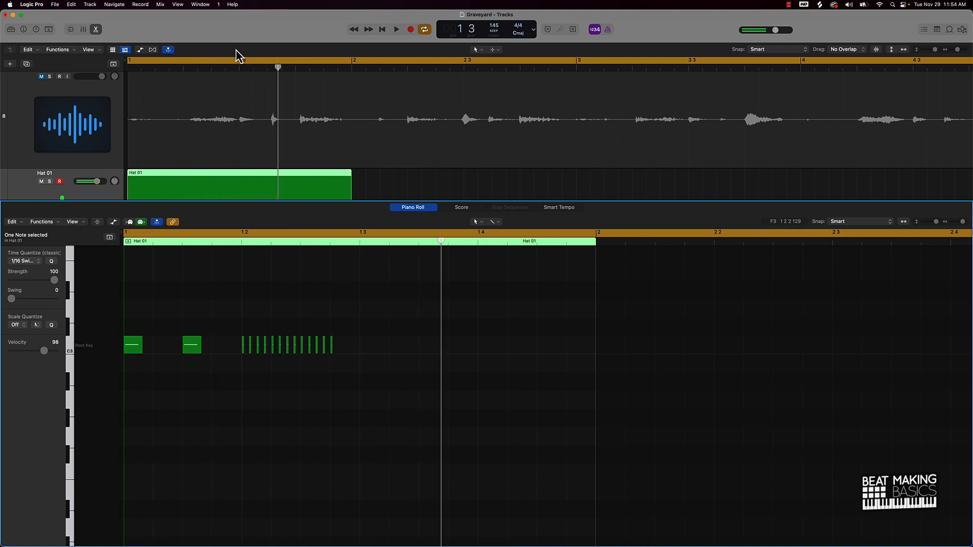
Step: Unmute the Audio 1 track and play it from beat 3 of bar 1 with cycle mode off
click(242, 68)
drag(241, 68, 239, 70)
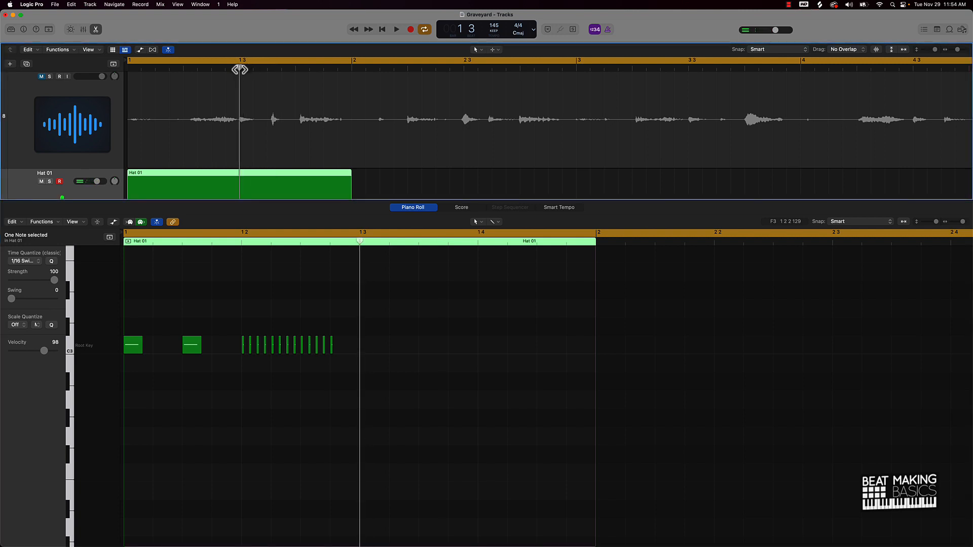
click(247, 61)
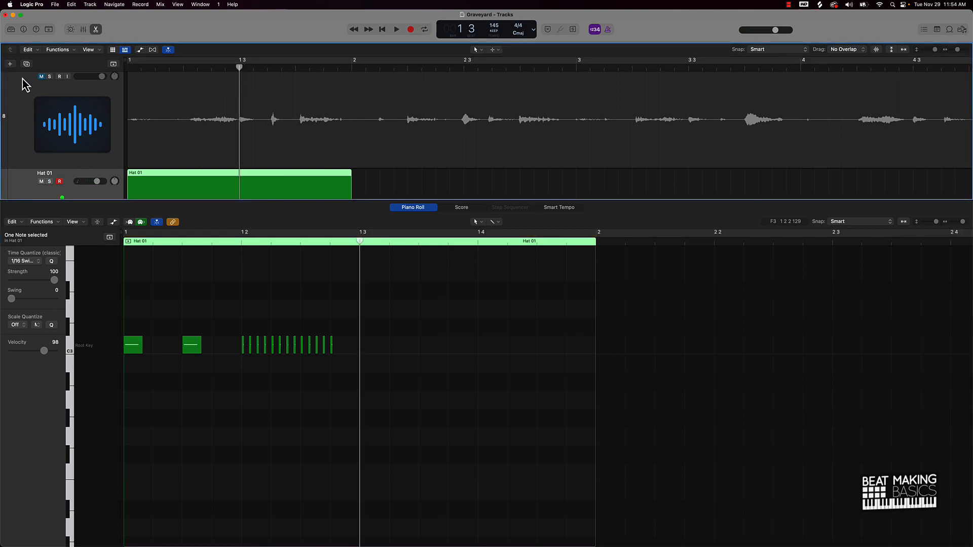
click(45, 81)
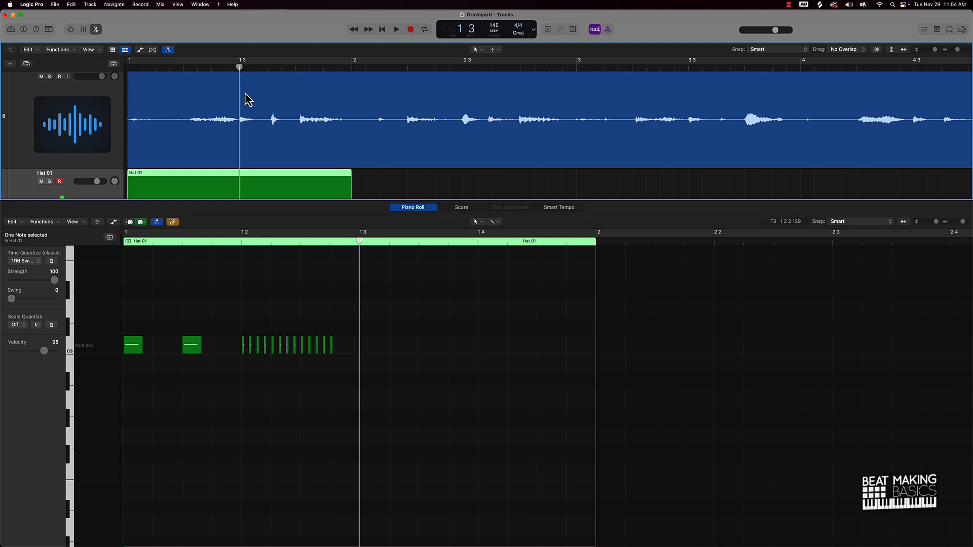
key(space)
key(space)
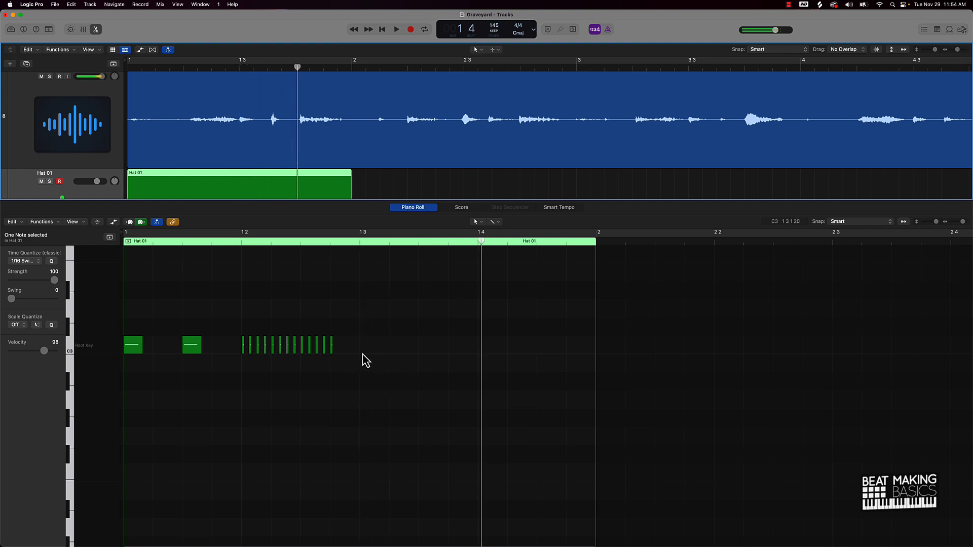
Step: Add a C3 hi-hat note on beat 3 of bar 1 and a C#3 note an eighth note after it
super+click(361, 350)
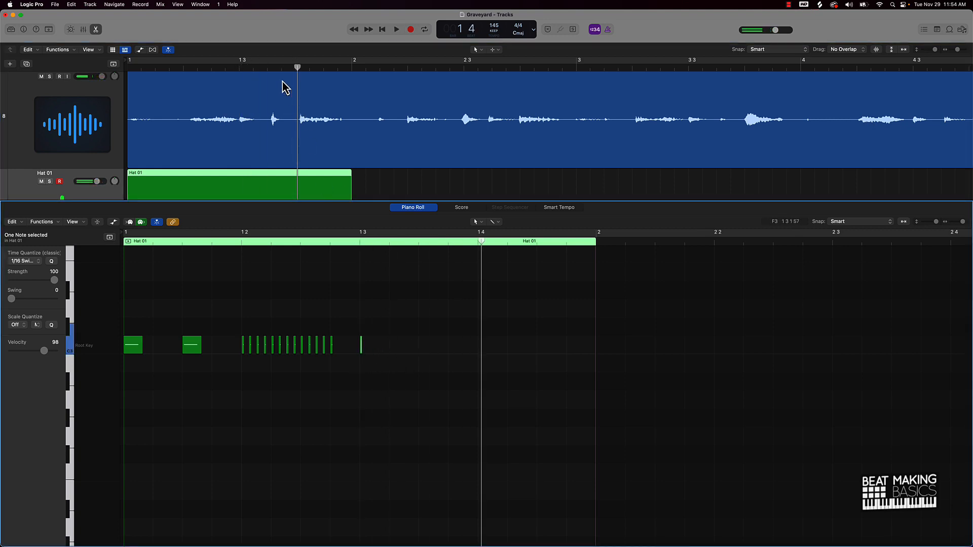
super+click(418, 350)
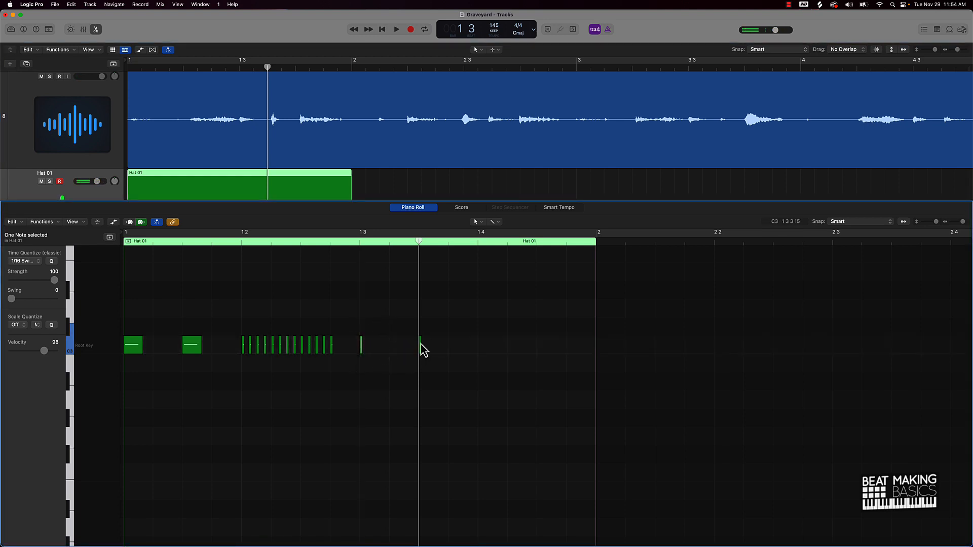
drag(421, 346, 420, 333)
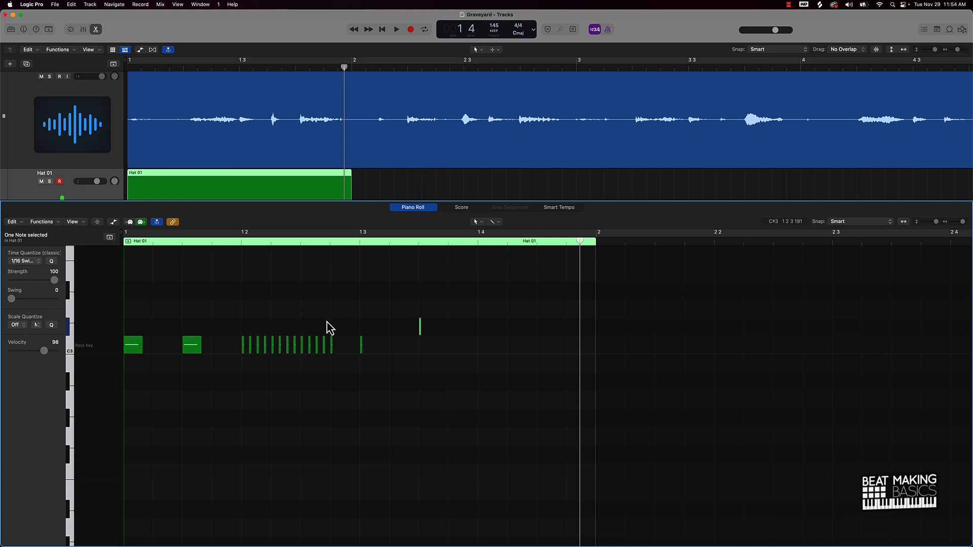
Step: Copy the 13-note beat 2 roll to beat 4 of bar 1 and play the pattern back
drag(342, 330, 228, 350)
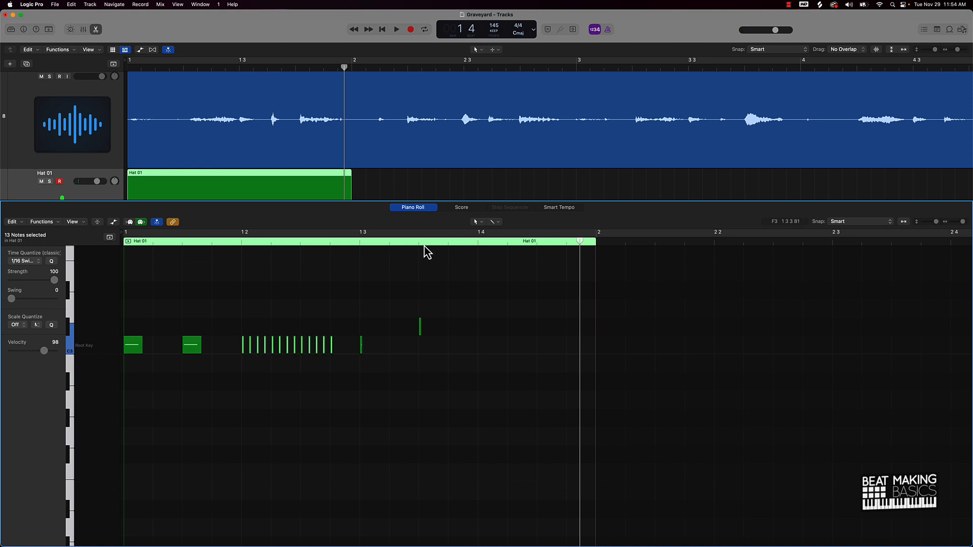
click(449, 242)
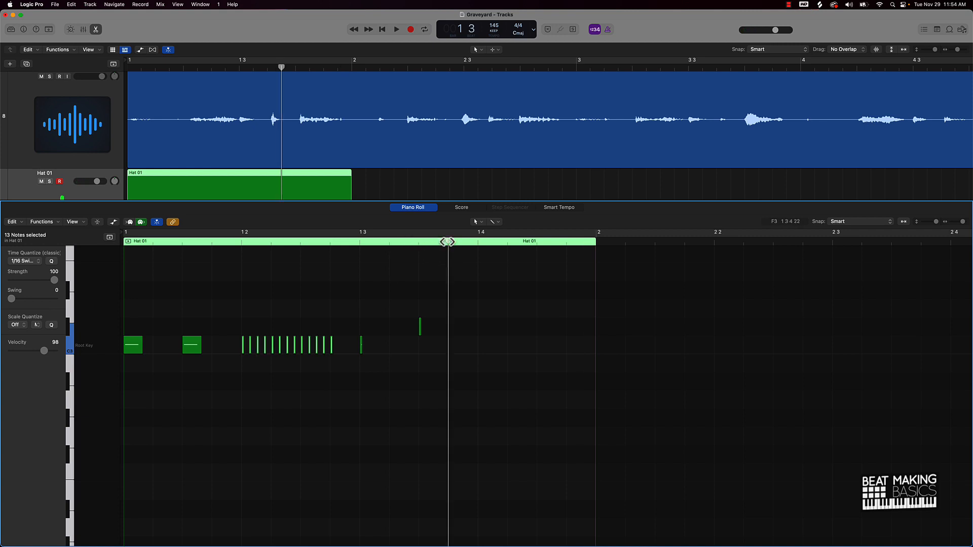
drag(448, 241, 469, 275)
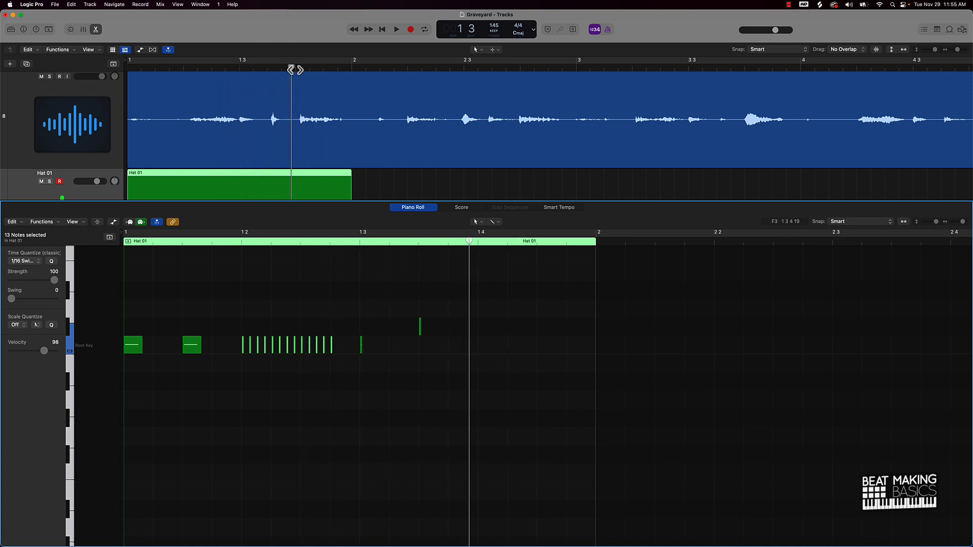
mouse_move(468, 242)
mouse_down()
mouse_move(397, 239)
mouse_move(478, 238)
mouse_up()
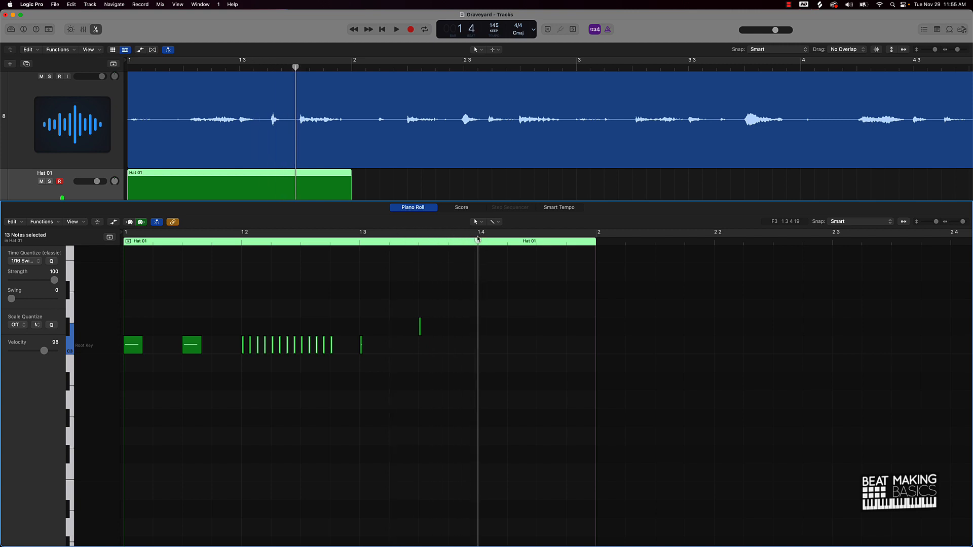
key(super+v)
key(space)
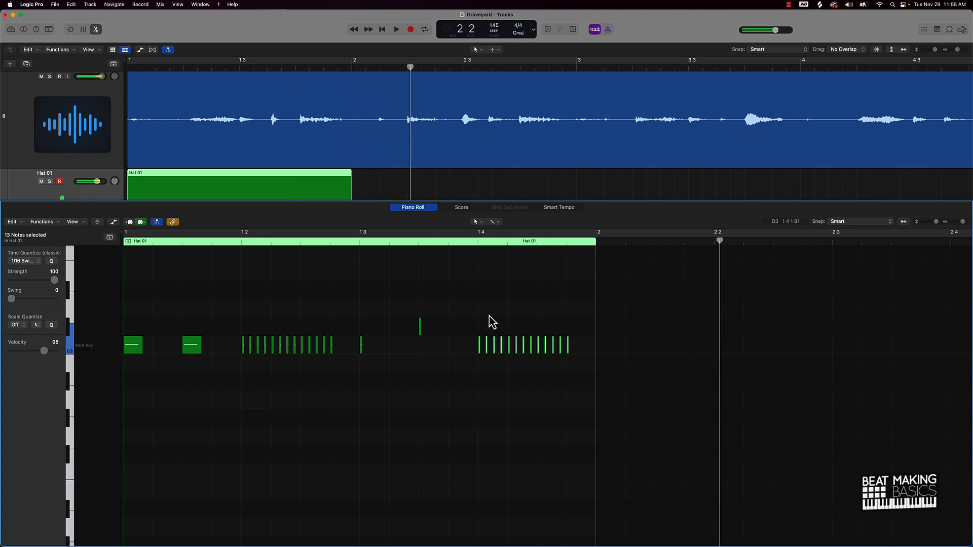
key(Return)
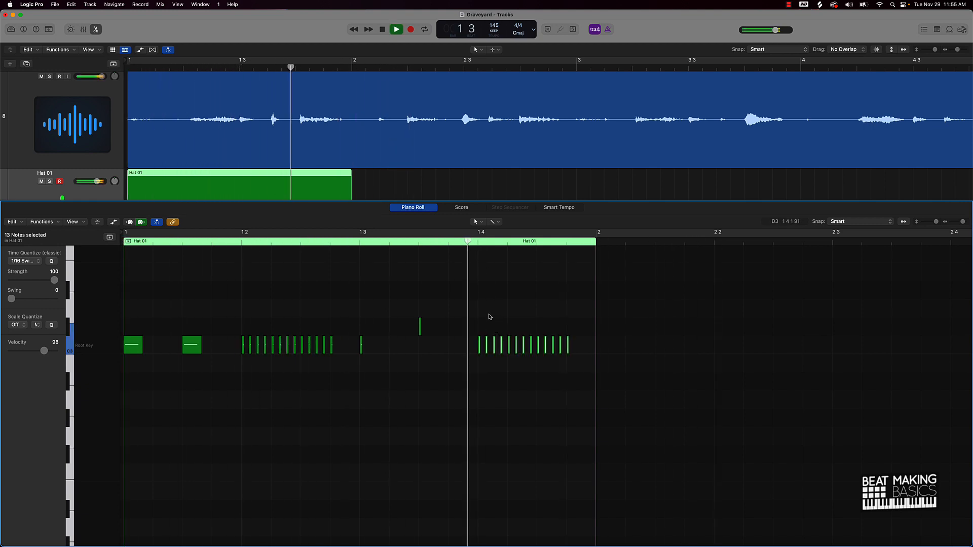
key(space)
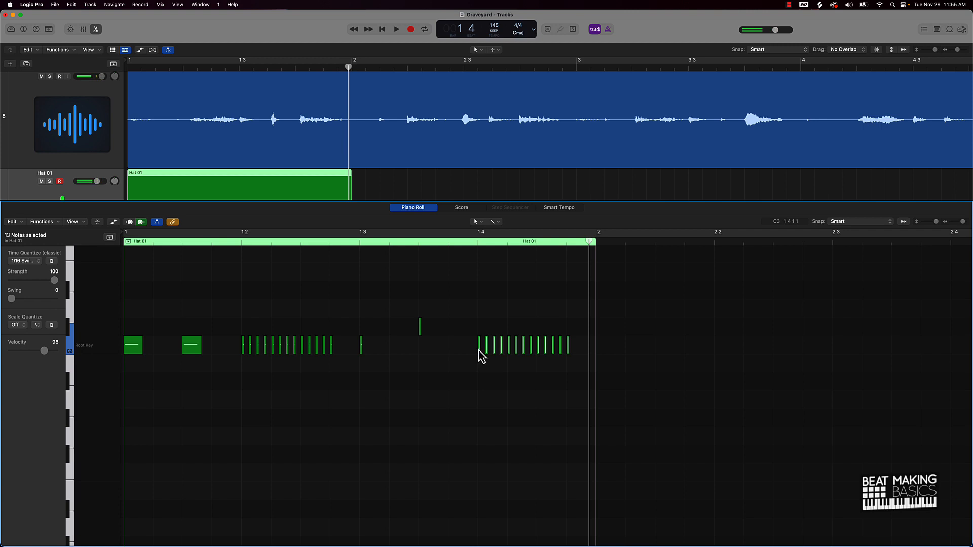
Step: Lower the beat 4 hi-hat roll from C3 to A2 and play the pattern from the start
drag(479, 349, 480, 400)
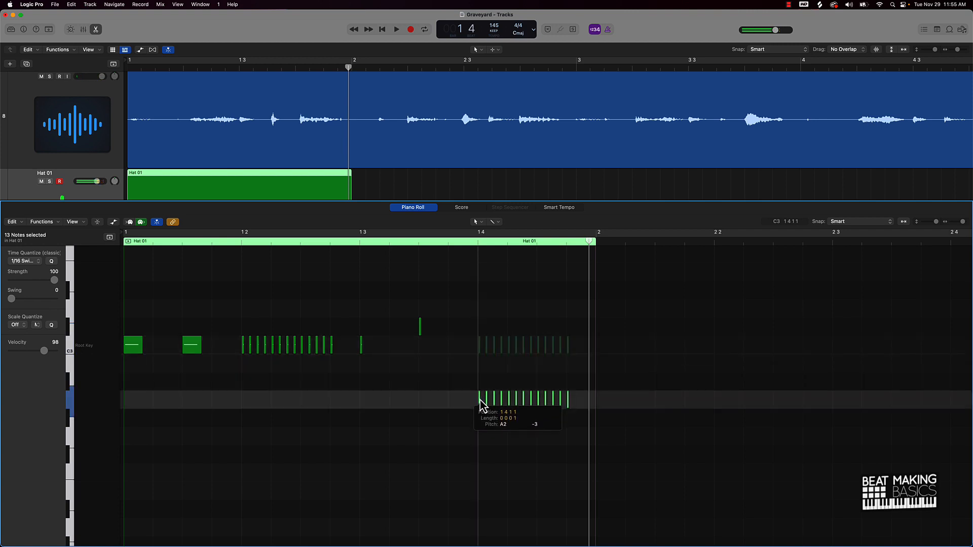
key(space)
key(space)
key(Return)
key(space)
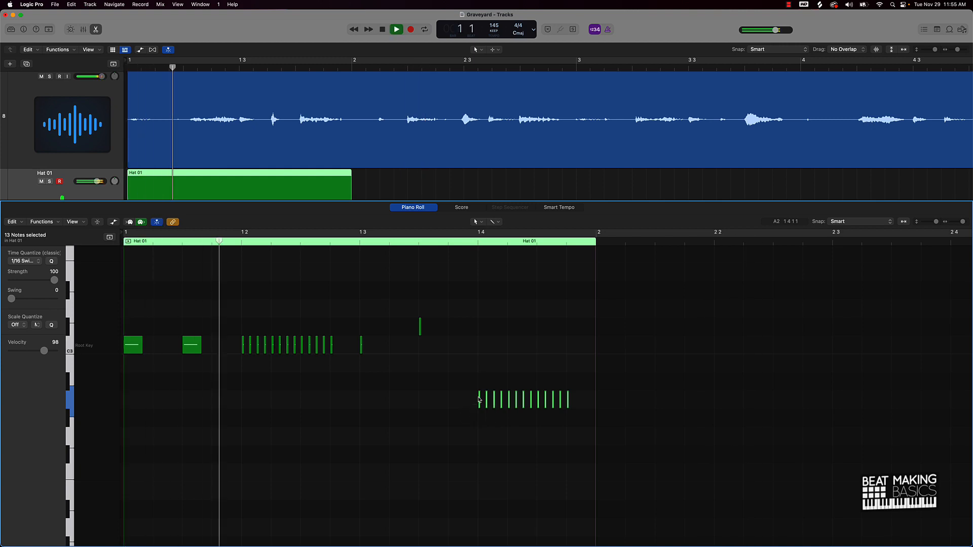
key(space)
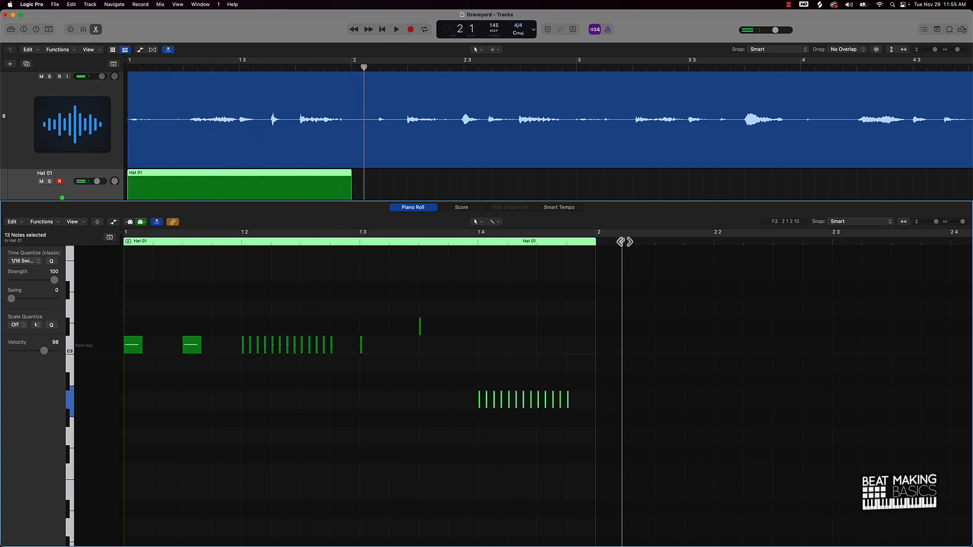
Step: Add a C3 hi-hat note an eighth note into bar 2 and a 13-note C3 roll across beat 2 of bar 2
drag(625, 242, 655, 242)
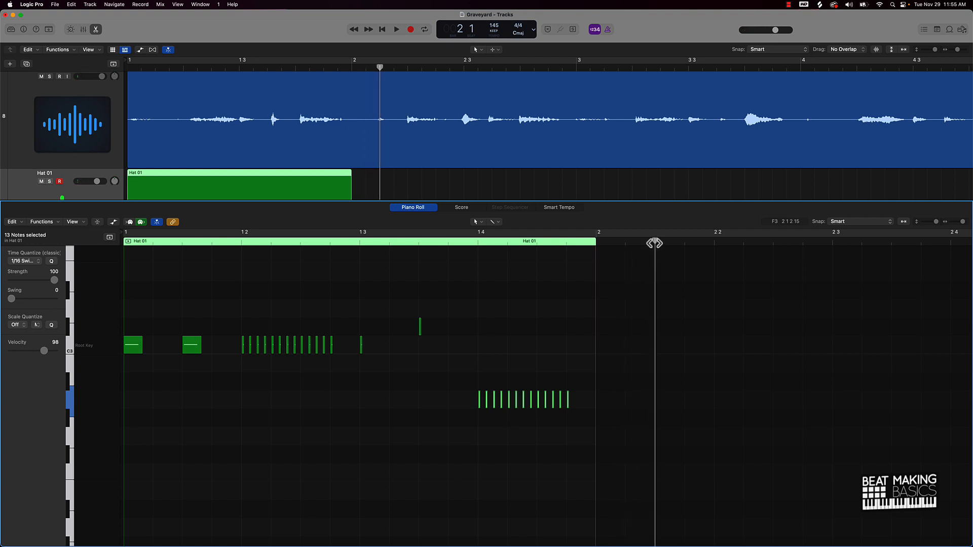
click(660, 345)
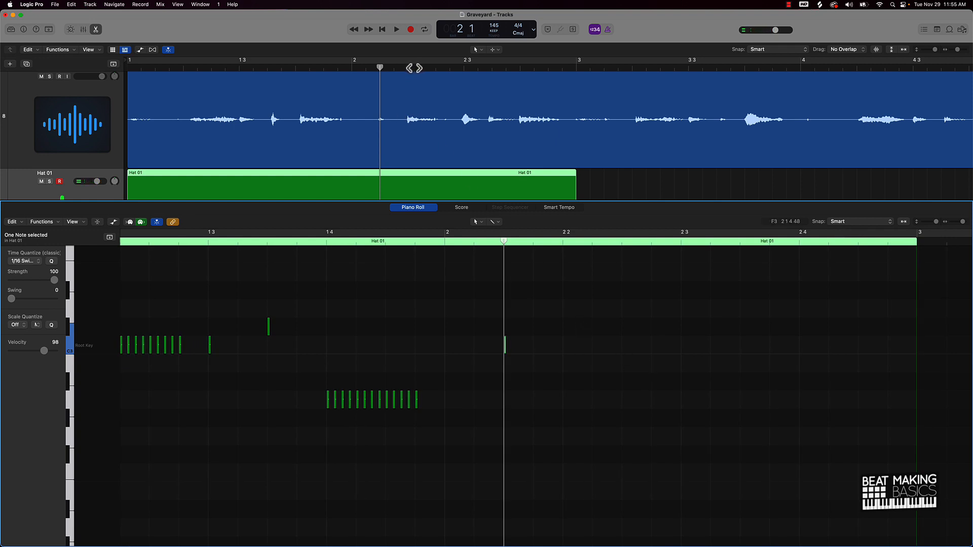
click(409, 69)
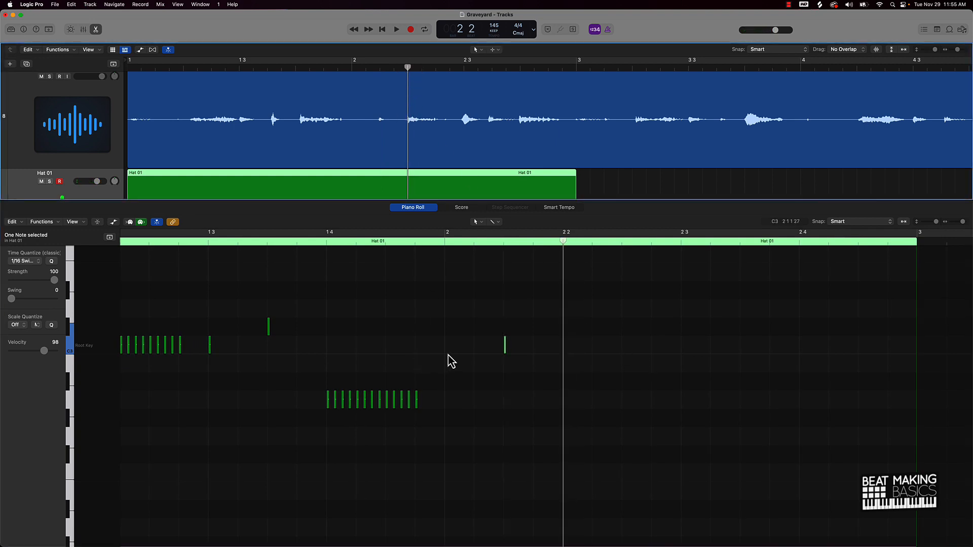
key(r)
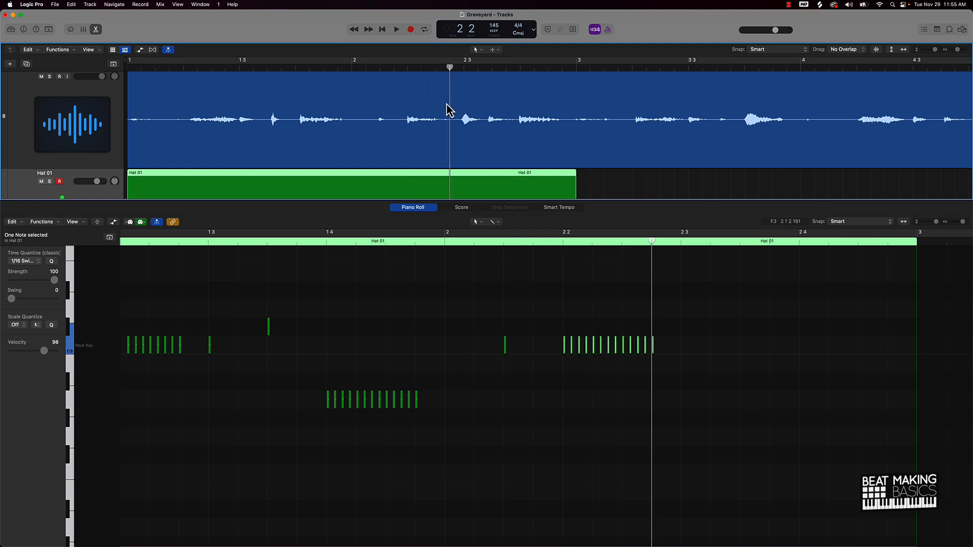
Step: Add a C3 hi-hat note on beat 3 of bar 2
double_click(445, 244)
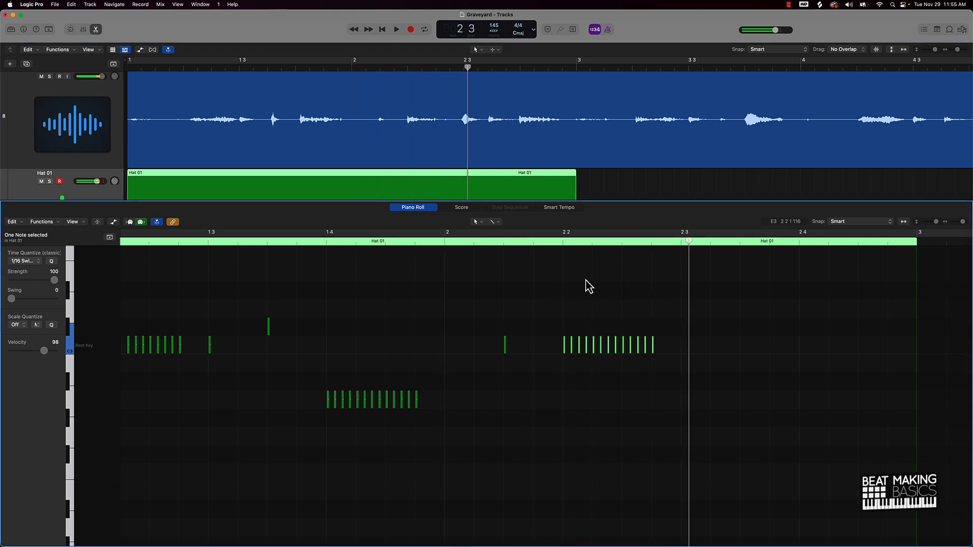
super+click(683, 345)
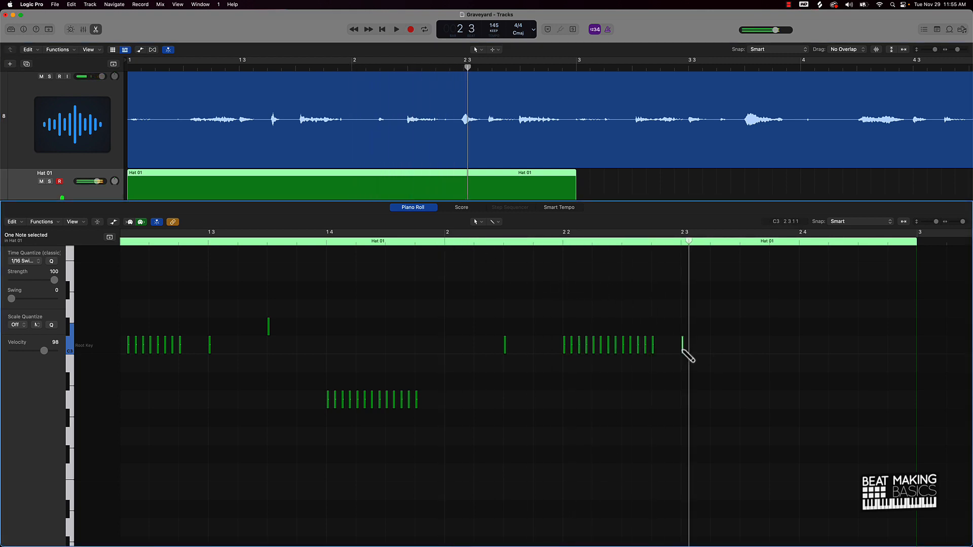
Step: Add a C3 hi-hat note an eighth note after beat 3 of bar 2, place a copy just before it, and play the notes back
click(681, 243)
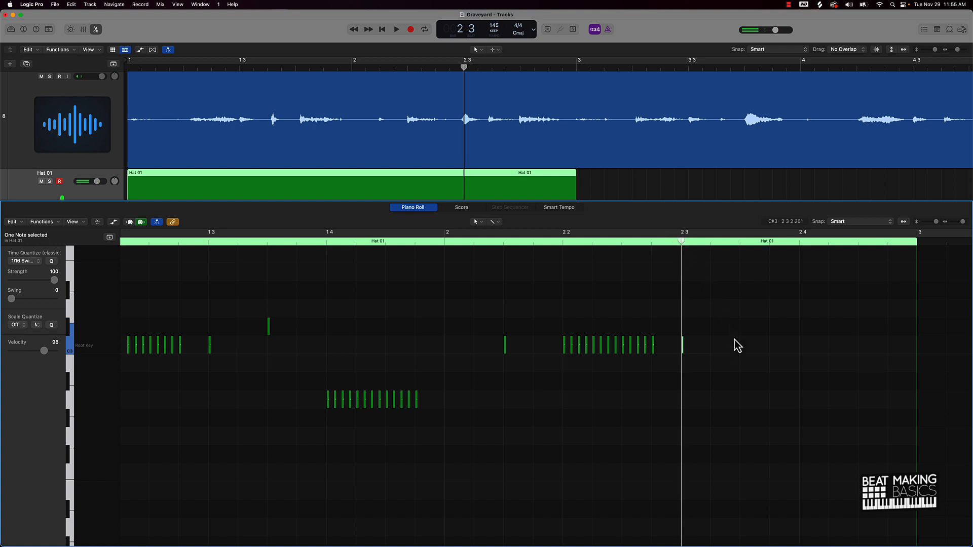
click(739, 244)
click(732, 244)
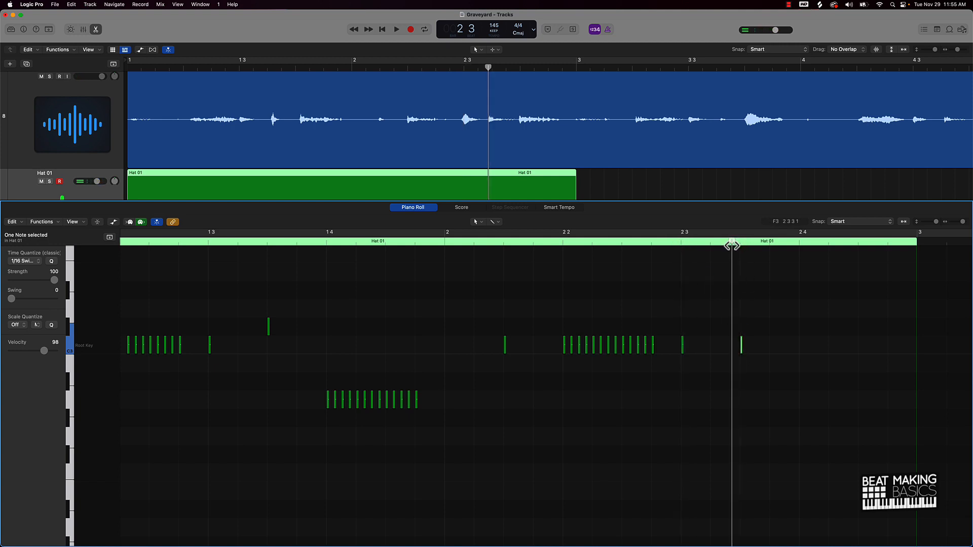
mouse_move(734, 346)
mouse_down()
mouse_move(712, 349)
mouse_move(734, 348)
mouse_up()
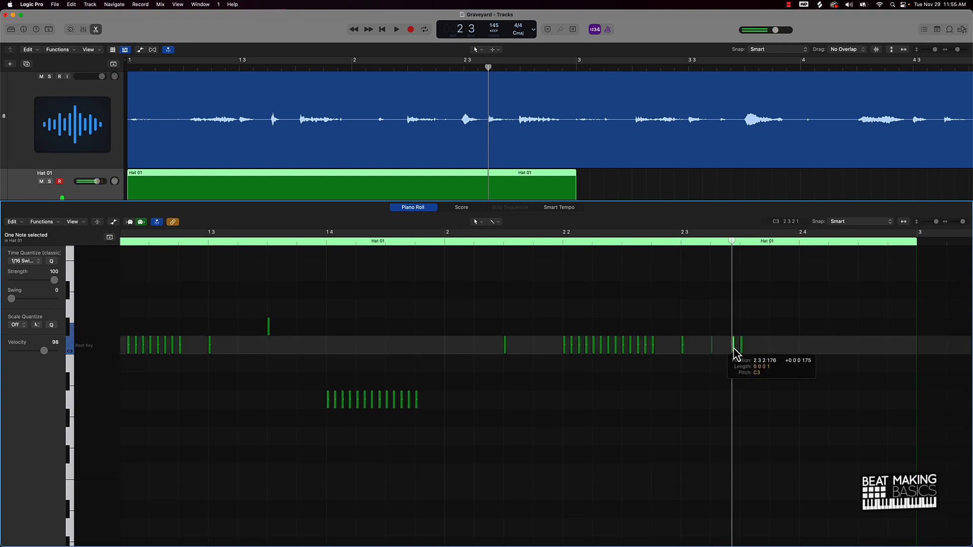
key(space)
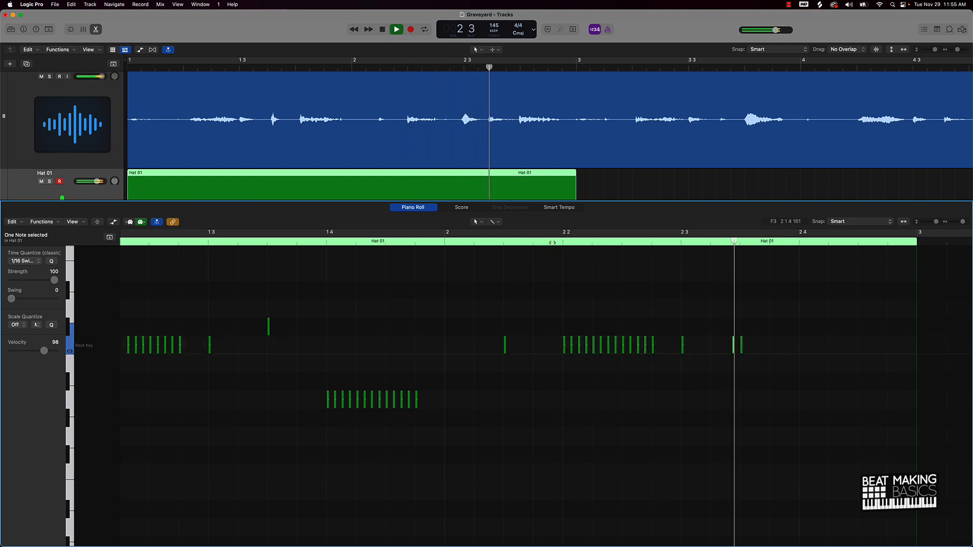
key(space)
Step: Paste the 13-note C3 hi-hat roll at beat 4 of bar 2
scroll(674, 318, right, 3)
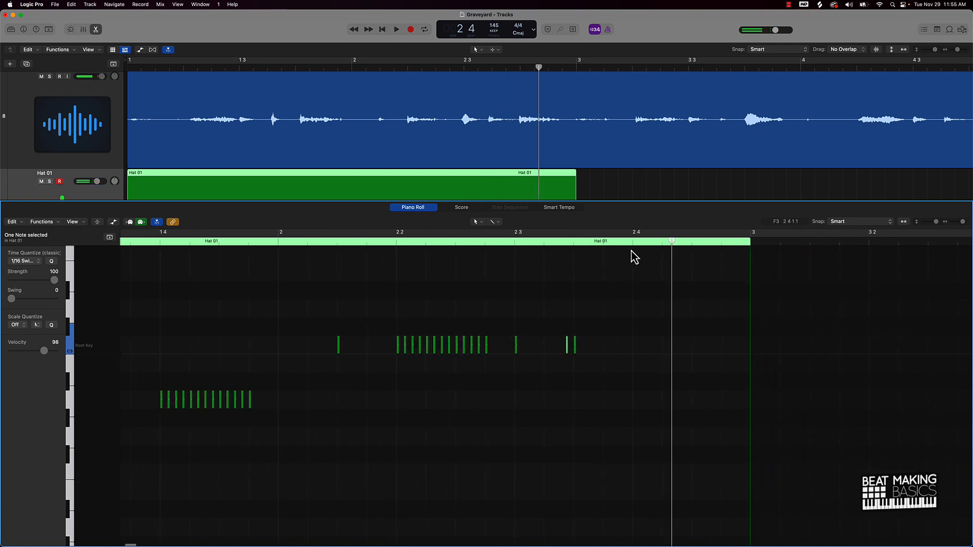
click(605, 242)
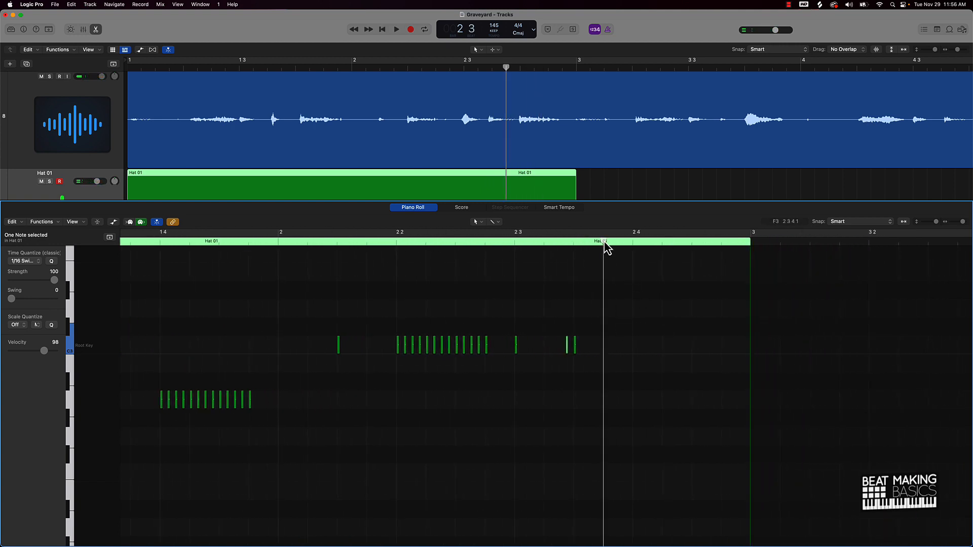
drag(604, 242, 633, 245)
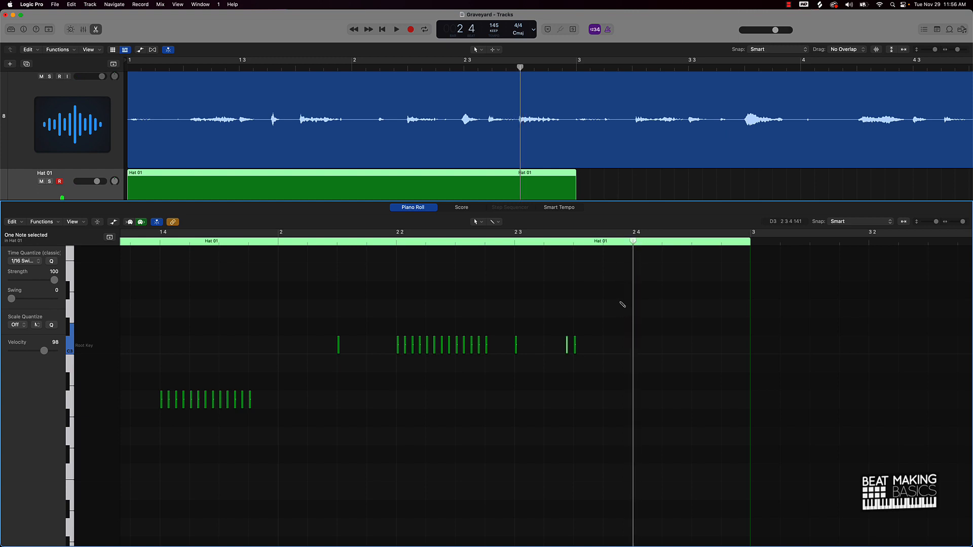
key(super+v)
scroll(617, 268, right, 8)
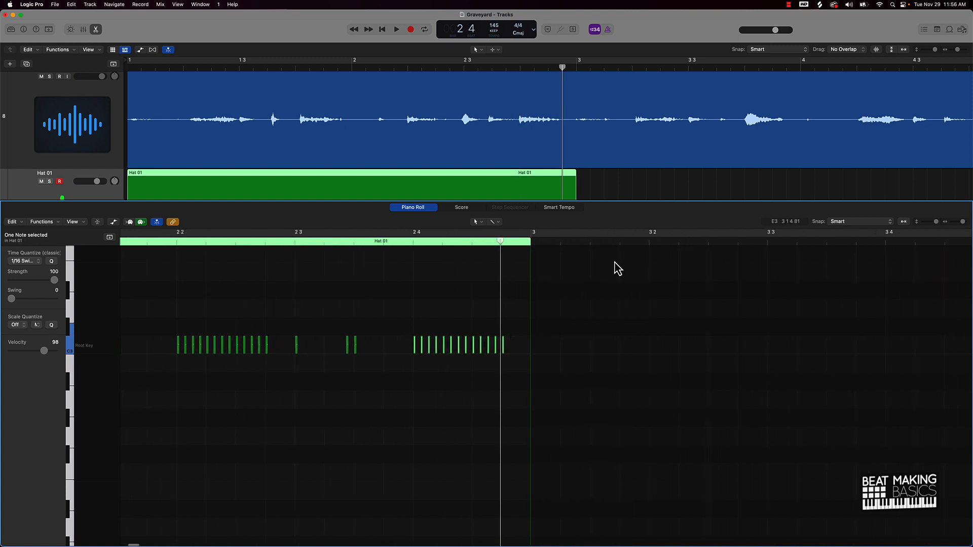
Step: Add C3 hi-hat notes on beat 1 of bar 3 and an eighth note after it, and play them back
scroll(617, 267, right, 1)
click(557, 244)
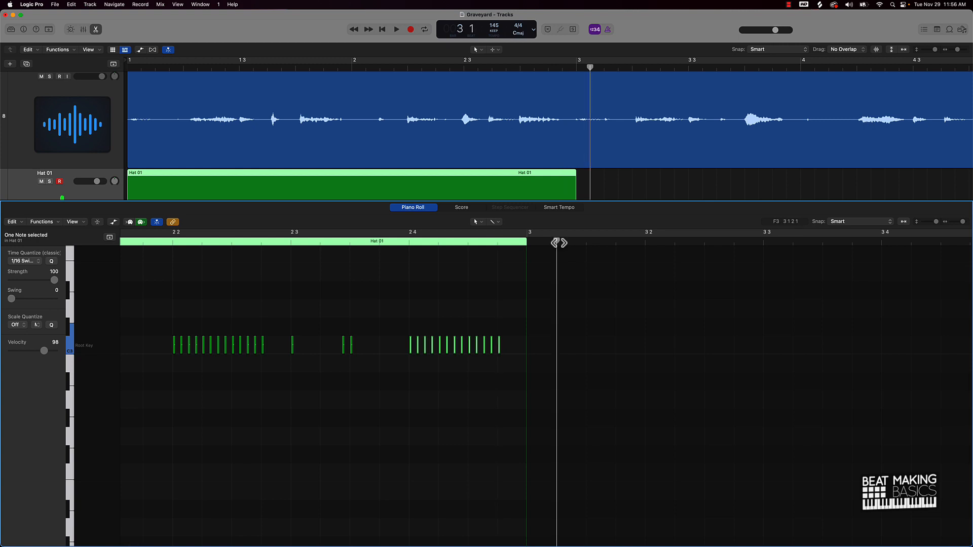
drag(558, 243, 527, 247)
key(space)
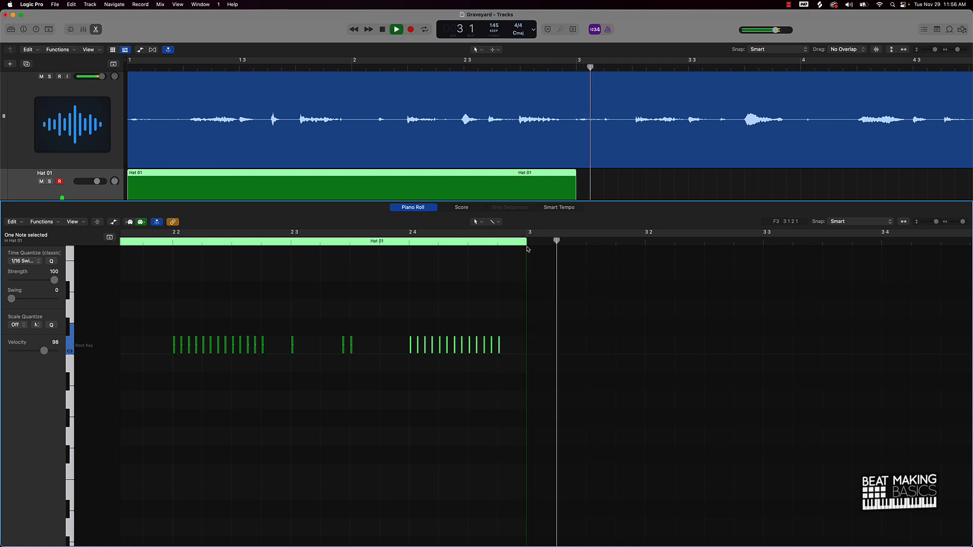
click(529, 344)
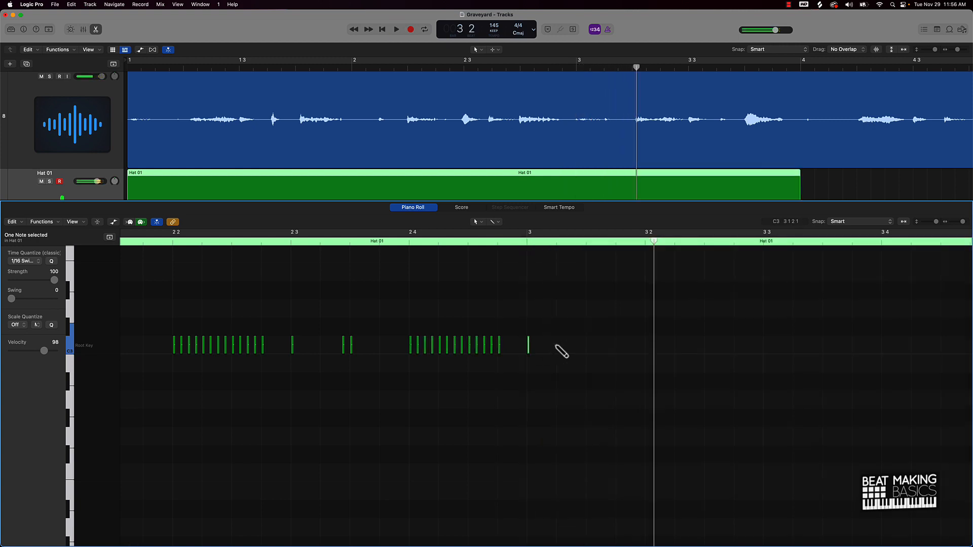
click(558, 345)
click(559, 349)
drag(559, 350, 586, 343)
click(524, 242)
key(space)
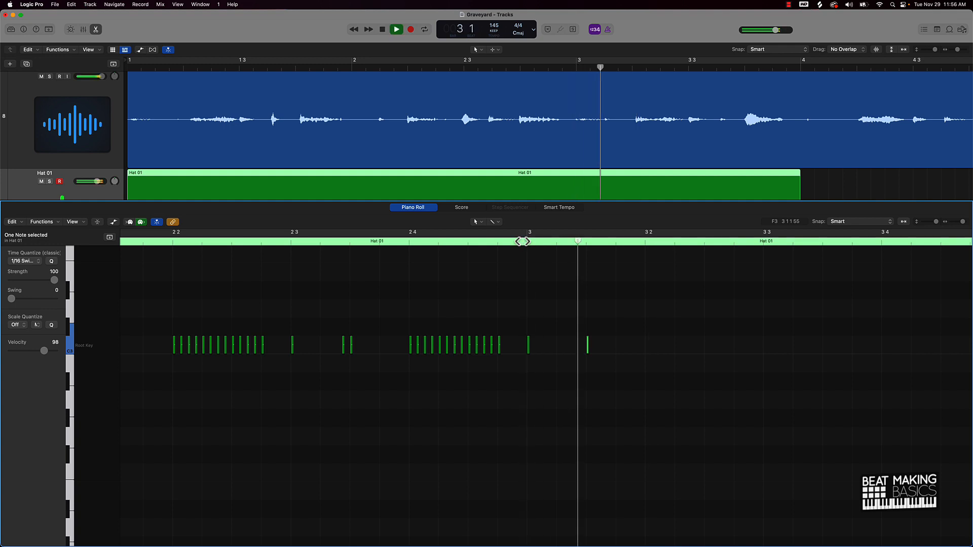
key(space)
Step: Paste the 13-note roll at beat 2 of bar 3 and add C3 notes on beat 3 and an eighth note after it
click(645, 242)
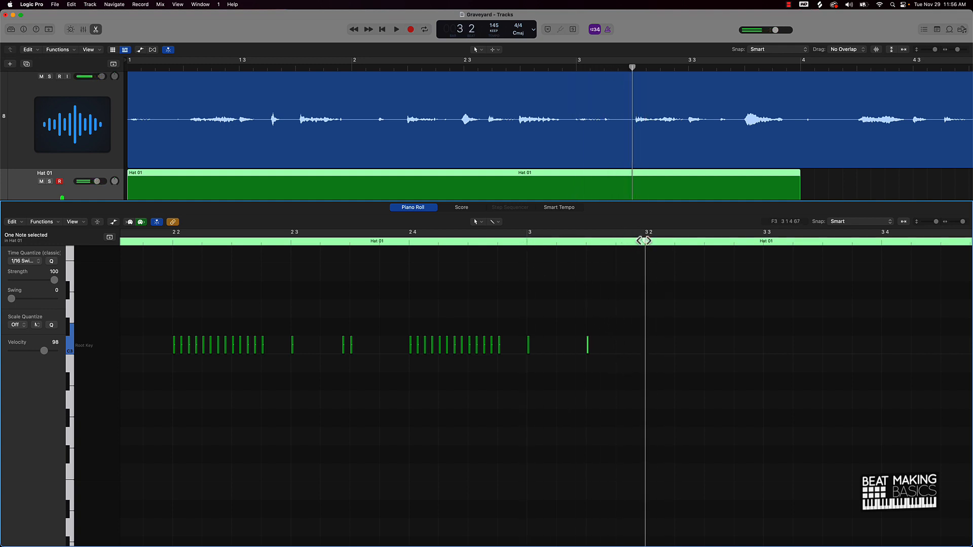
key(super+v)
key(space)
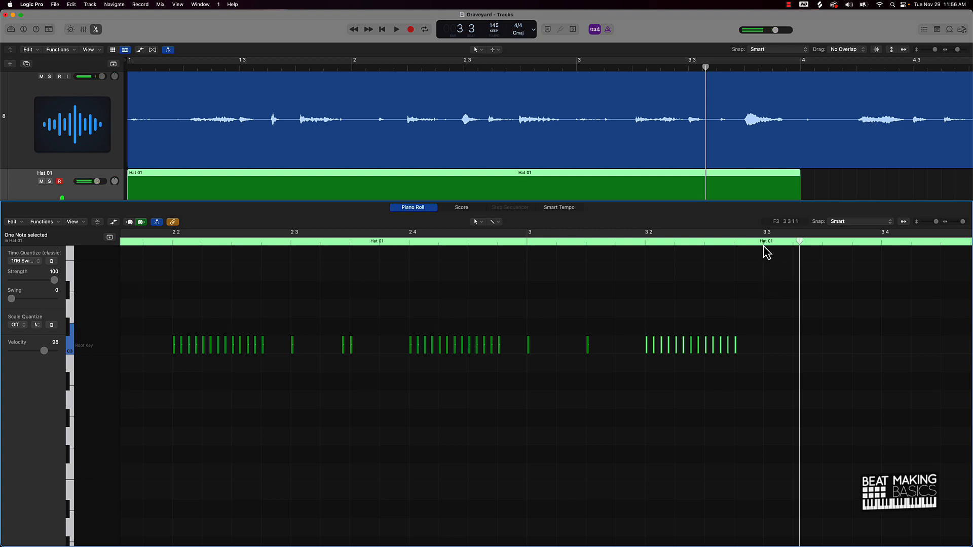
super+click(765, 347)
scroll(724, 338, right, 5)
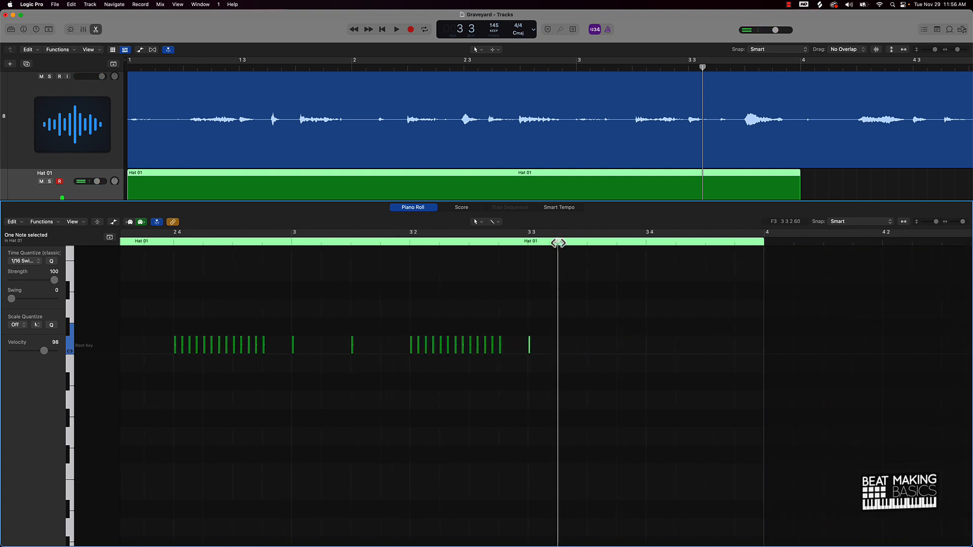
drag(563, 241, 587, 243)
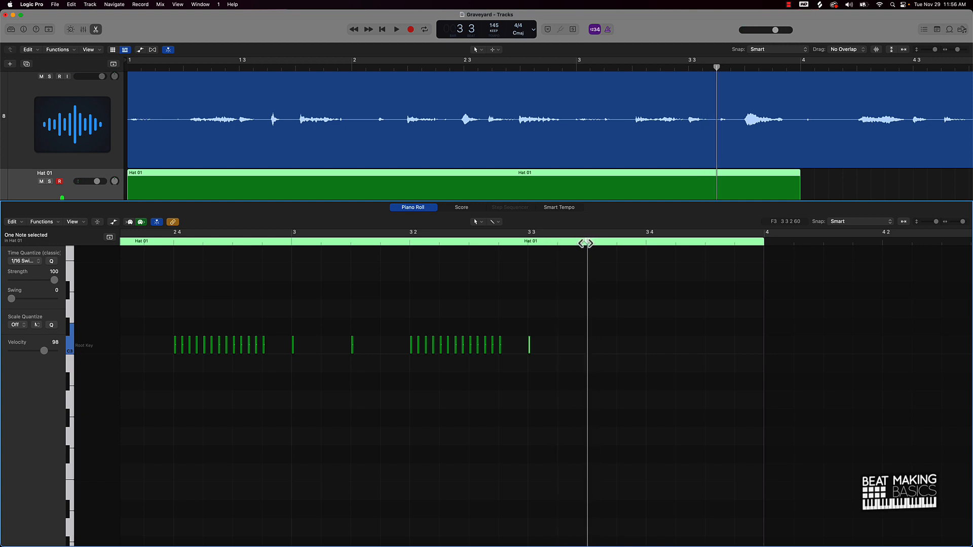
click(590, 346)
Step: Paste the 13-note C3 roll at beat 4 of bar 3 and play it back
click(646, 243)
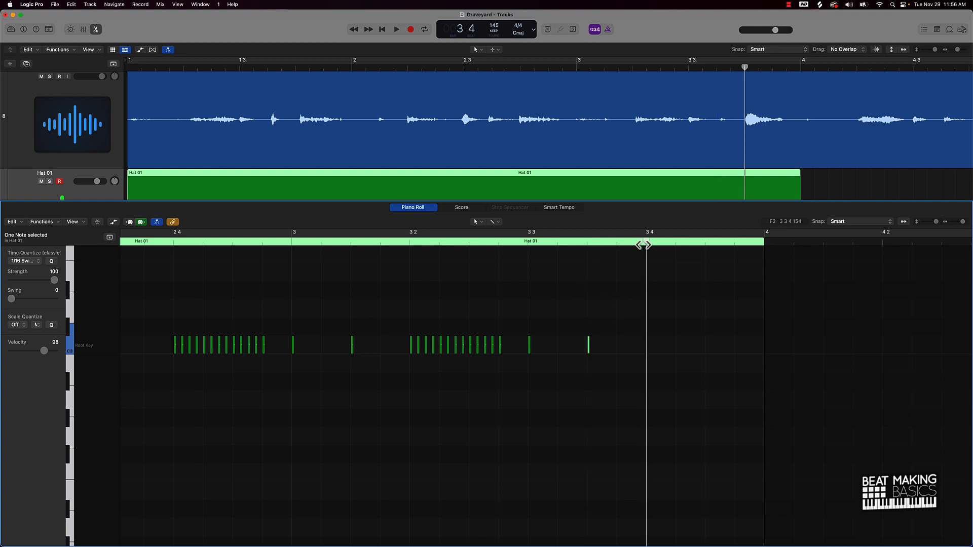
key(space)
key(space)
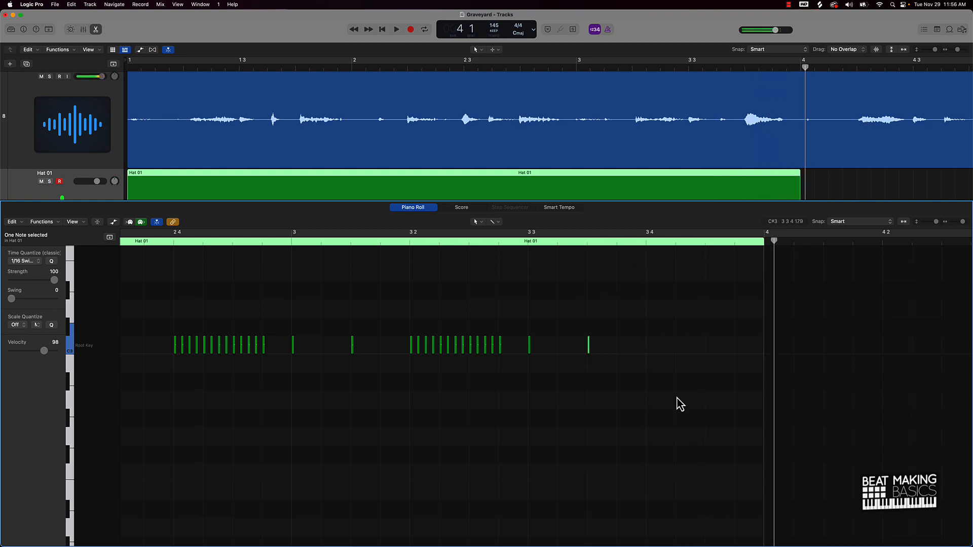
click(647, 243)
key(super+v)
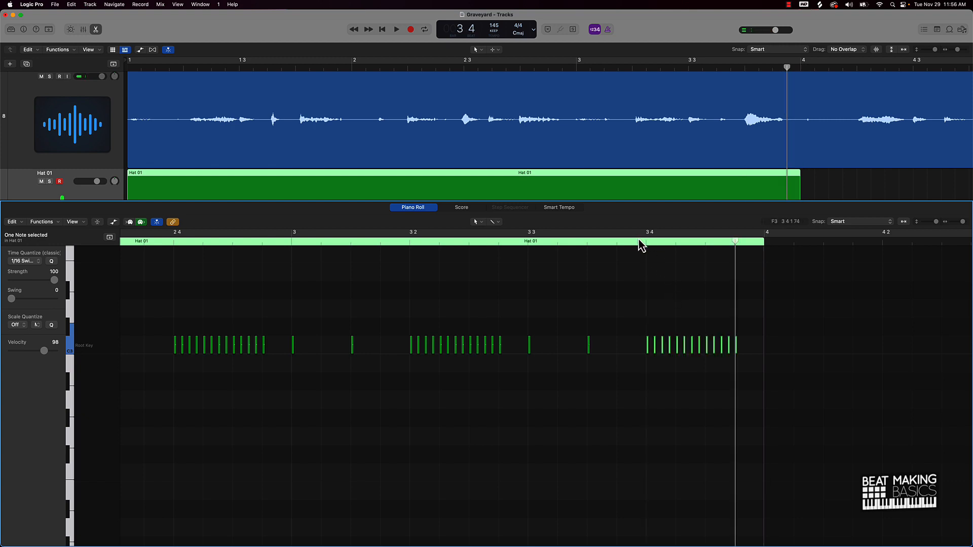
click(640, 242)
key(space)
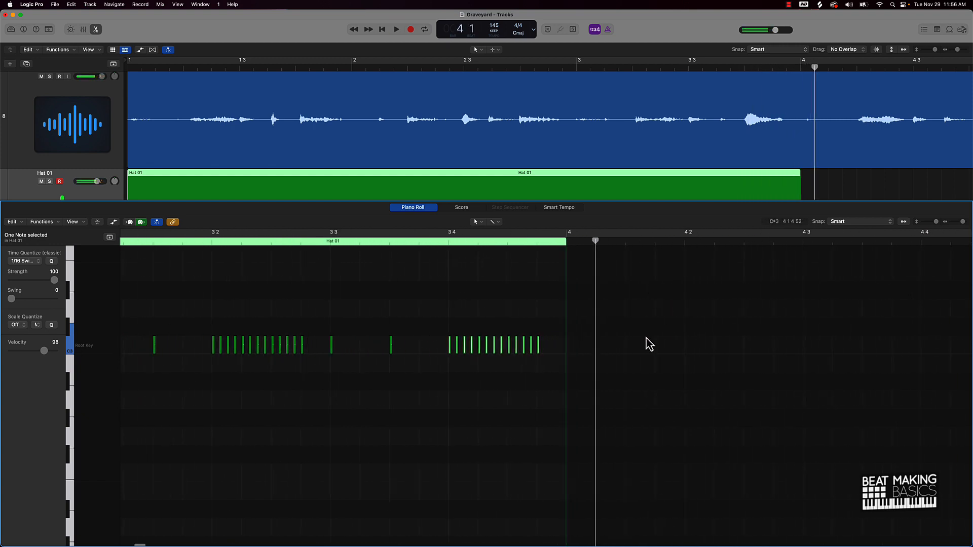
Step: Add a C3 hi-hat note on beat 1 of bar 4 and play the transition from bar 3
super+click(569, 349)
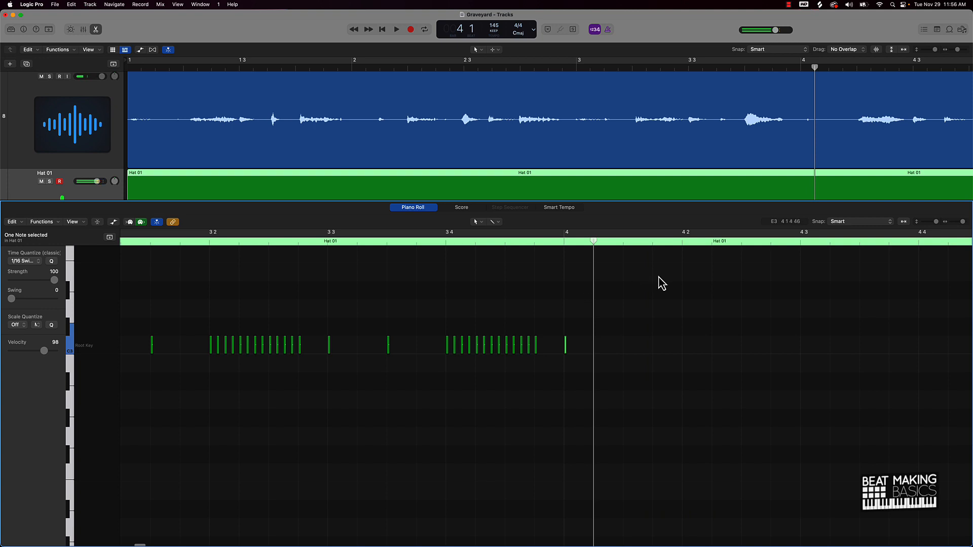
click(556, 243)
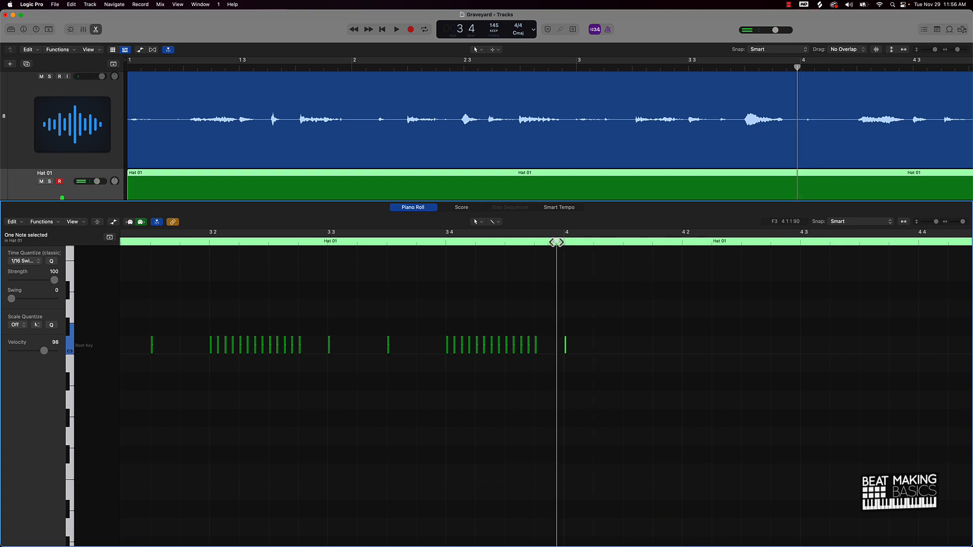
key(space)
key(space)
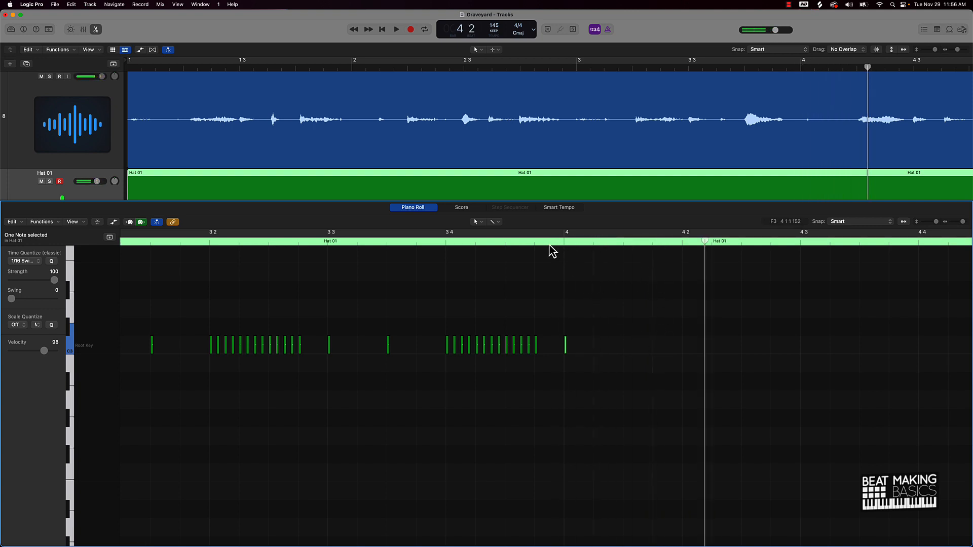
Step: Paste the 13-note C3 hi-hat roll at beat 2 of bar 4
drag(597, 245, 682, 241)
key(super+z)
click(638, 240)
key(super+v)
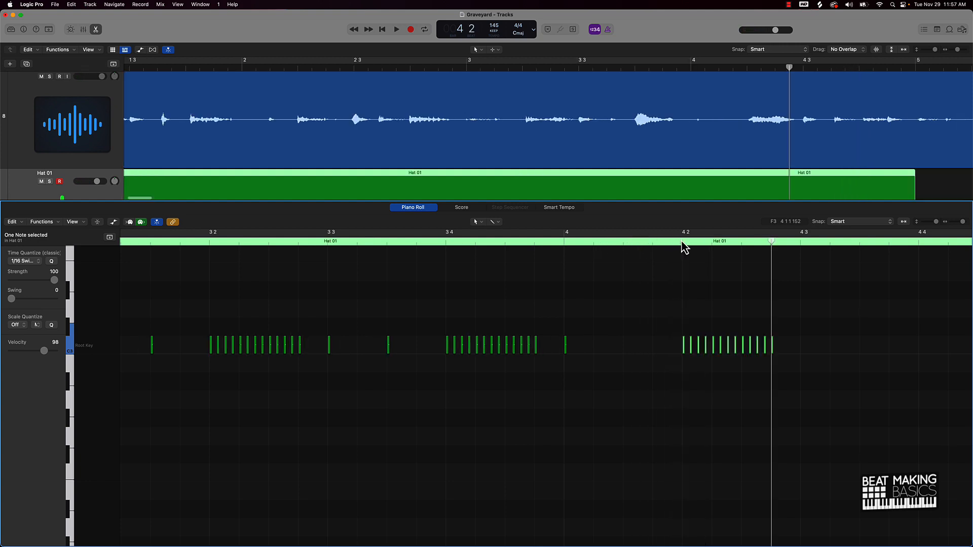
scroll(686, 296, right, 5)
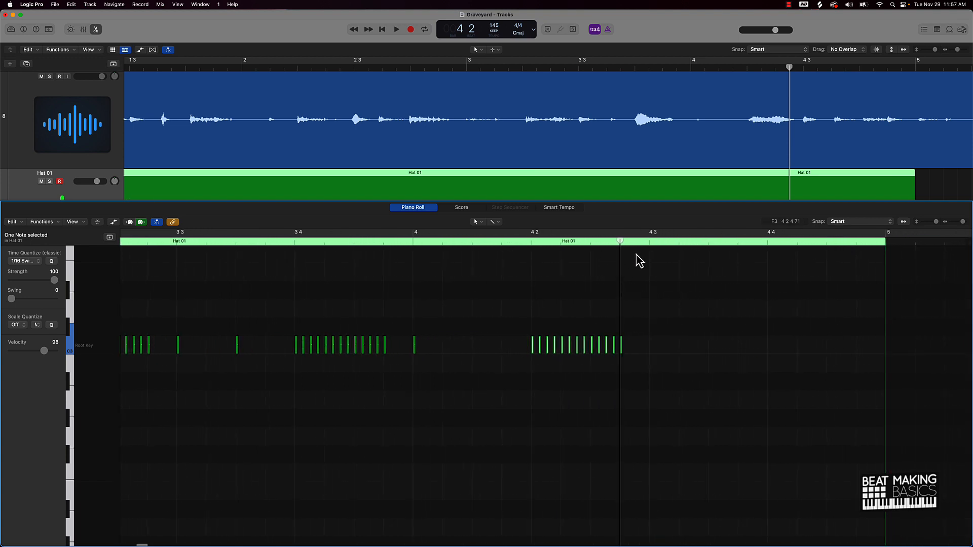
Step: Add C3 hi-hat notes on beat 3 of bar 4 and an eighth note after it
click(650, 243)
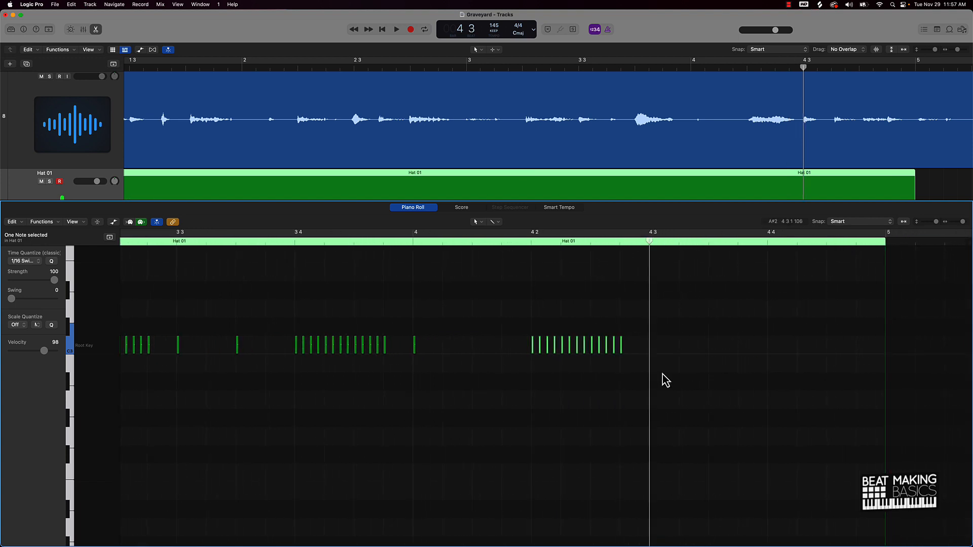
click(652, 346)
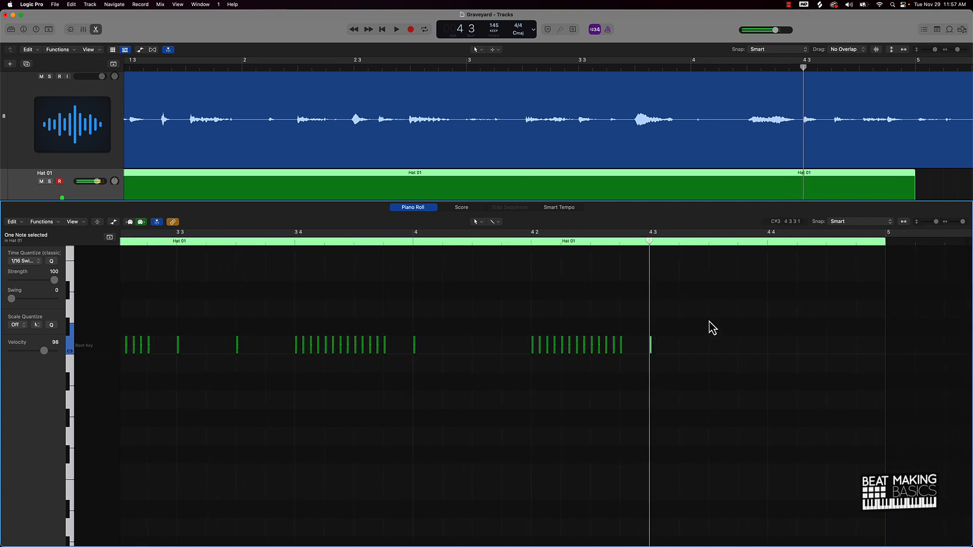
click(709, 244)
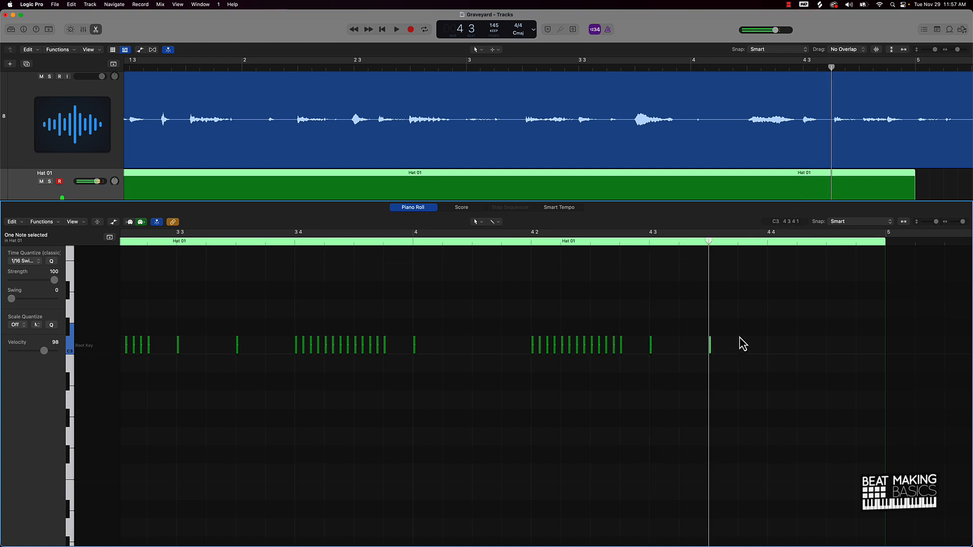
scroll(730, 337, right, 5)
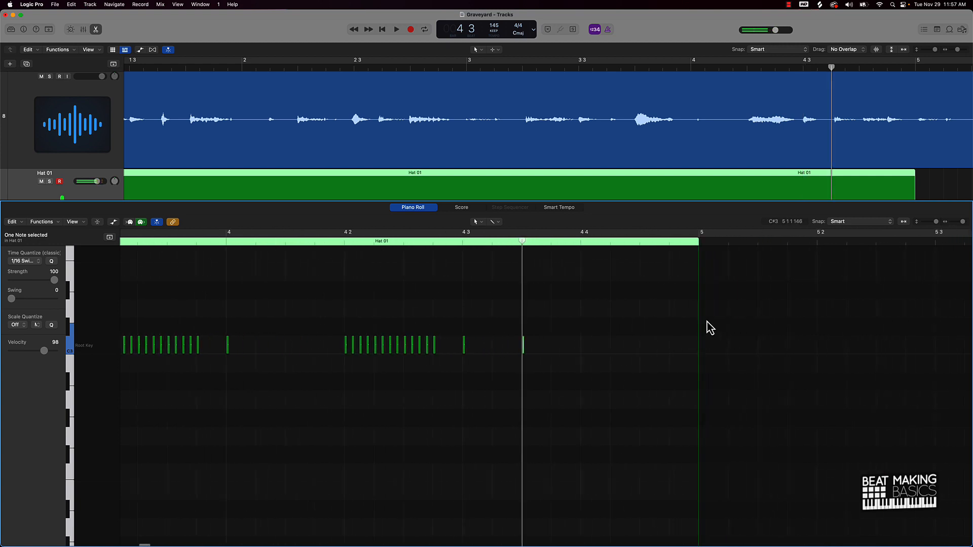
Step: Paste the 13-note C3 roll at beat 4 of bar 4 and play it back
click(571, 245)
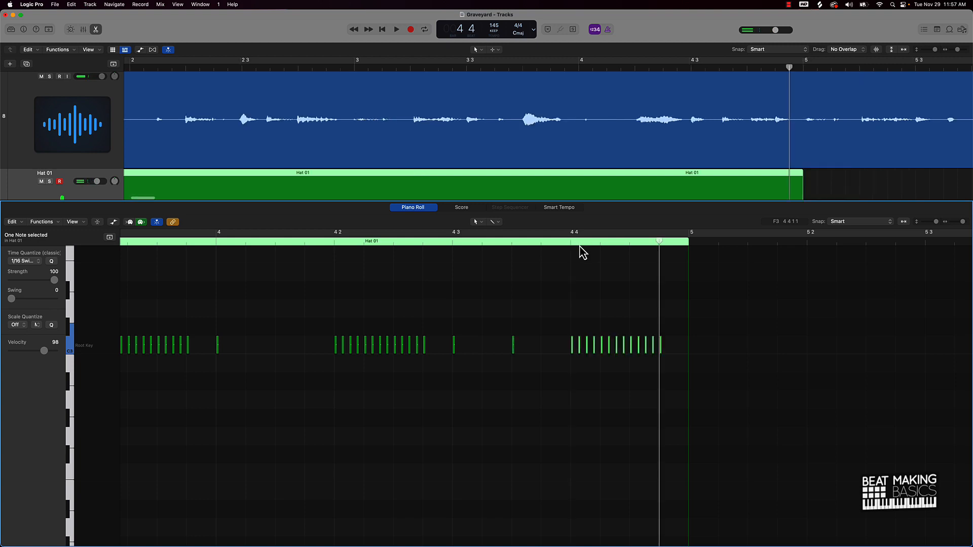
click(570, 241)
key(space)
key(space)
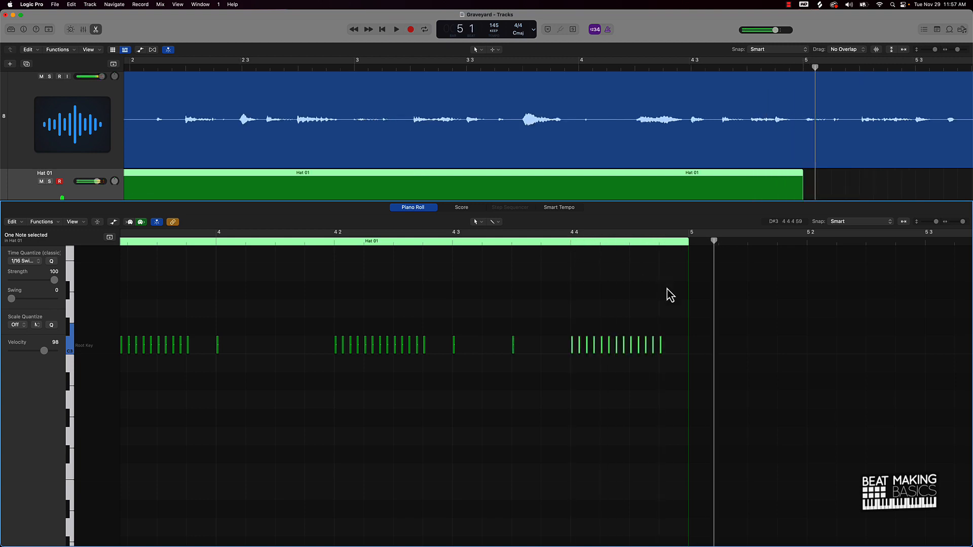
Step: Add C3 hi-hat notes on beat 1 of bar 5 and an eighth note after it, and play them back
super+click(690, 345)
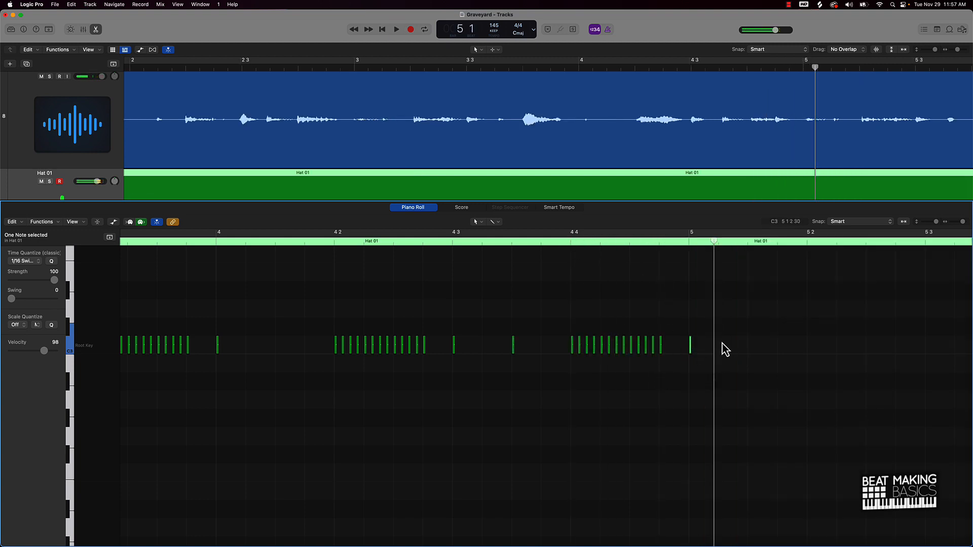
super+click(749, 345)
click(685, 241)
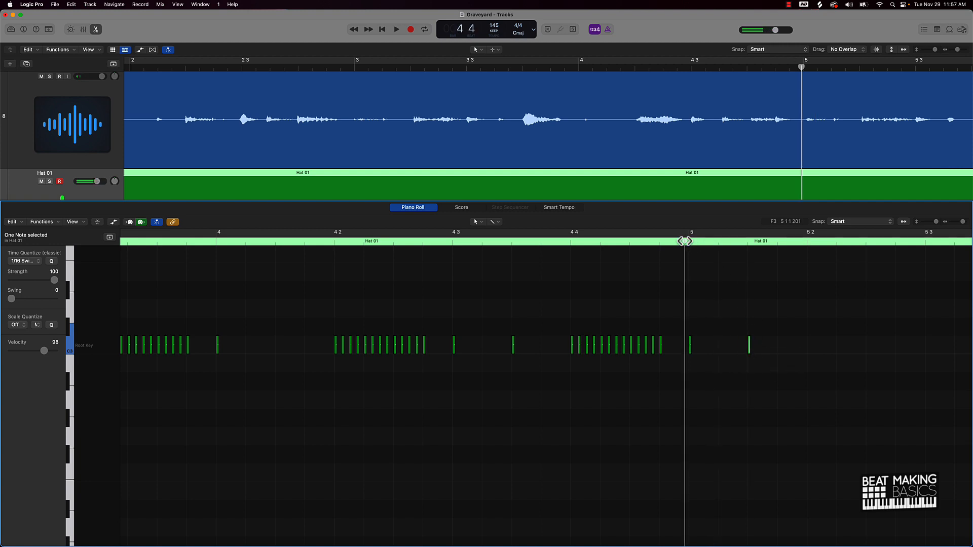
key(space)
key(space)
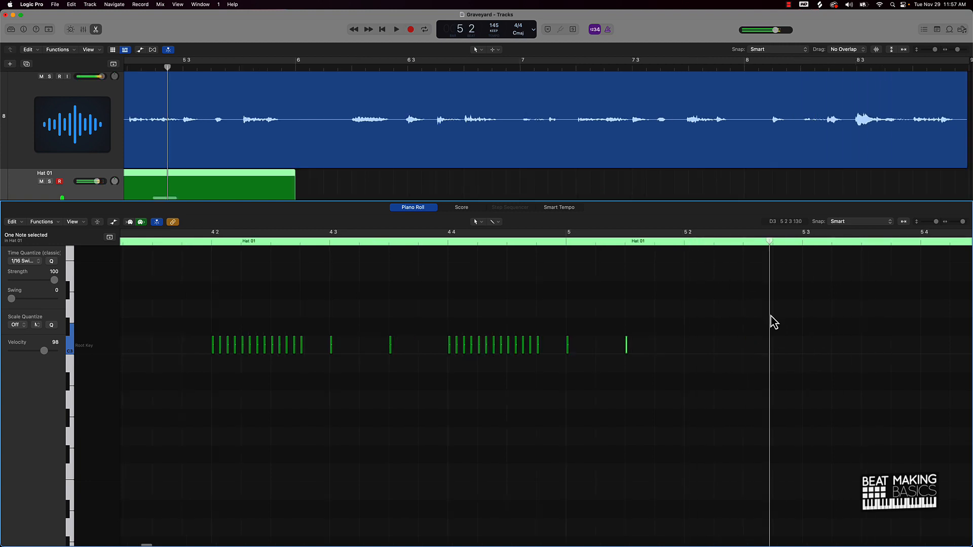
click(659, 243)
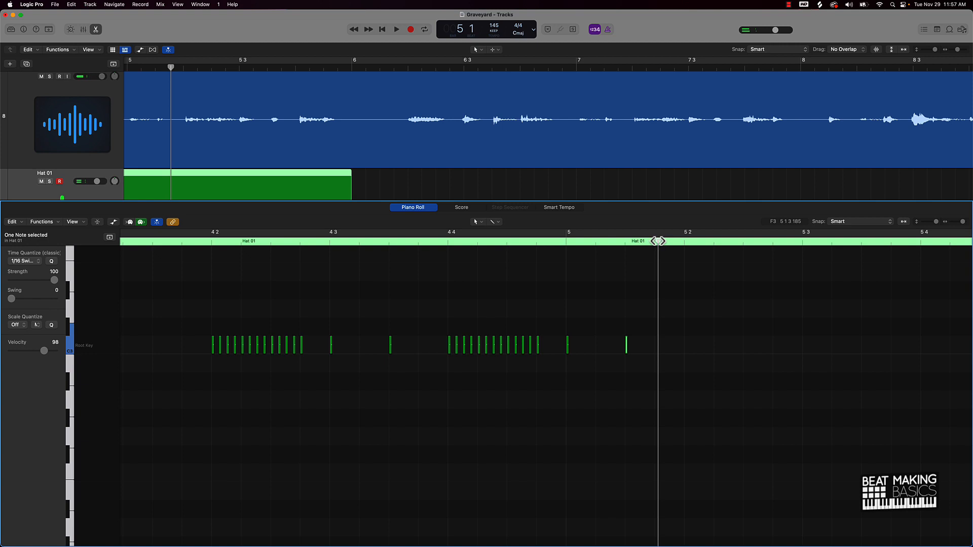
Step: Paste the 13-note C3 roll at beat 2 of bar 5, and add C3 notes on beat 3 and an eighth note after it
drag(658, 241, 685, 244)
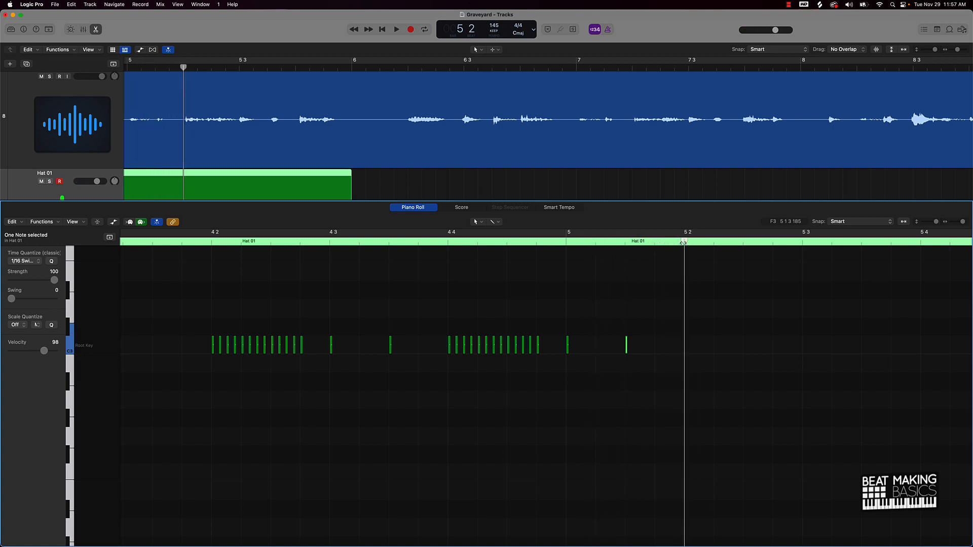
key(super+v)
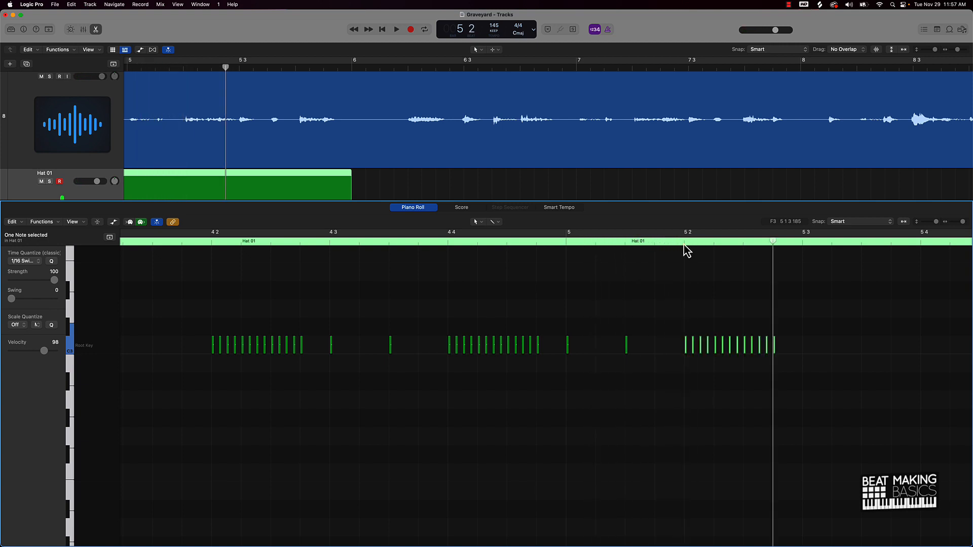
click(802, 241)
key(super+v)
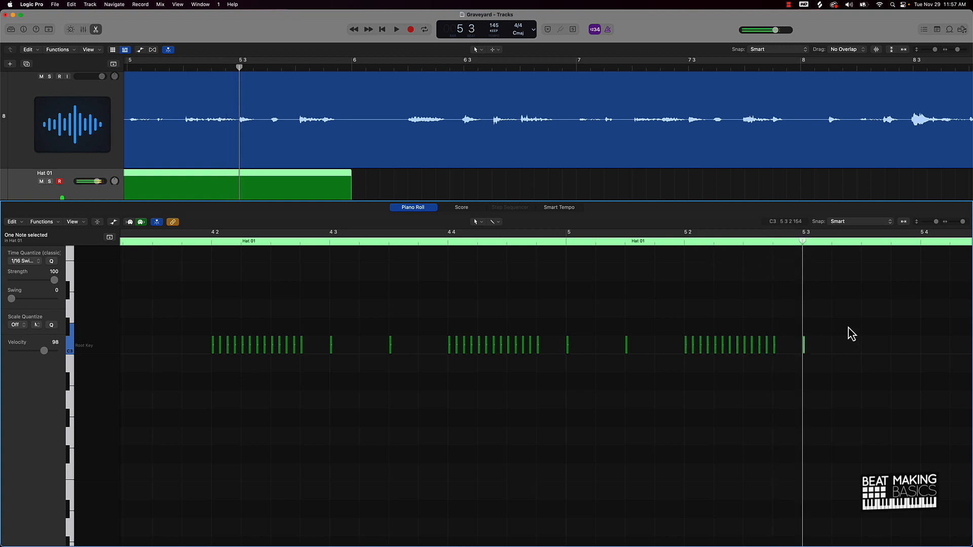
scroll(800, 276, right, 5)
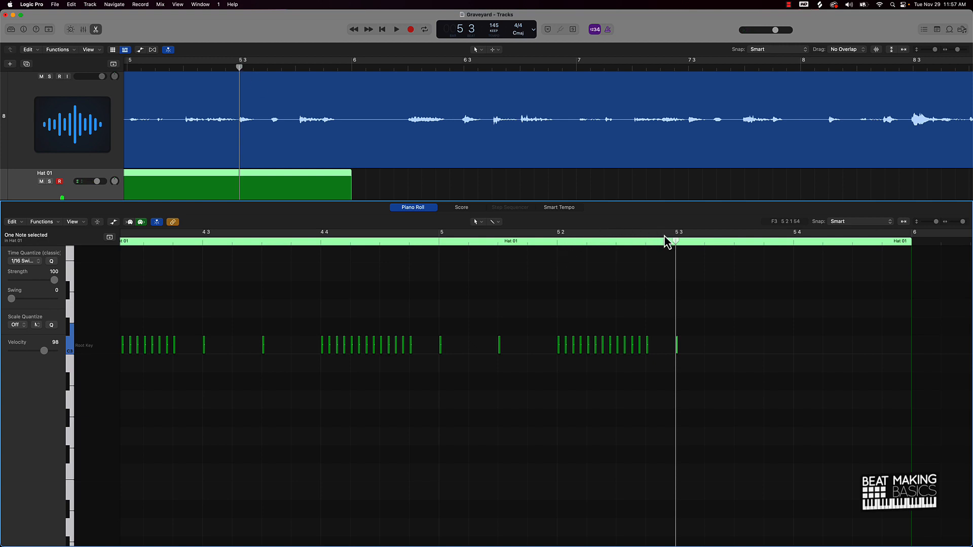
drag(679, 243, 733, 254)
super+click(734, 347)
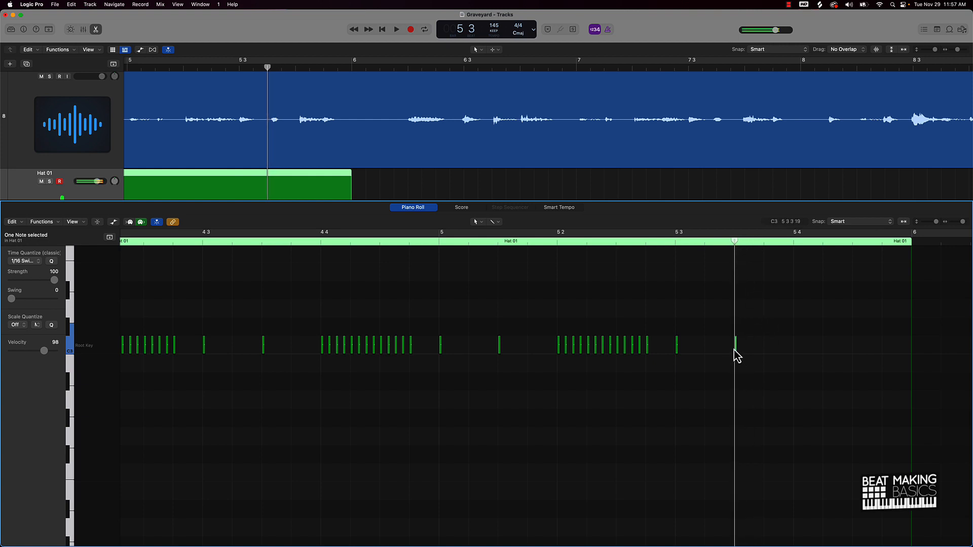
Step: Paste the 13-note C3 roll at beat 4 of bar 5 and play it back
scroll(731, 346, right, 5)
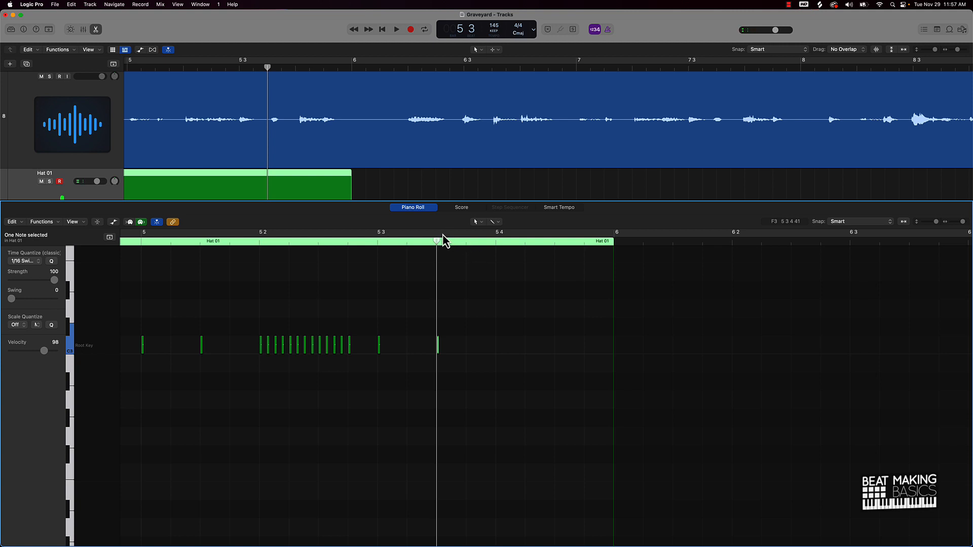
drag(437, 241, 497, 247)
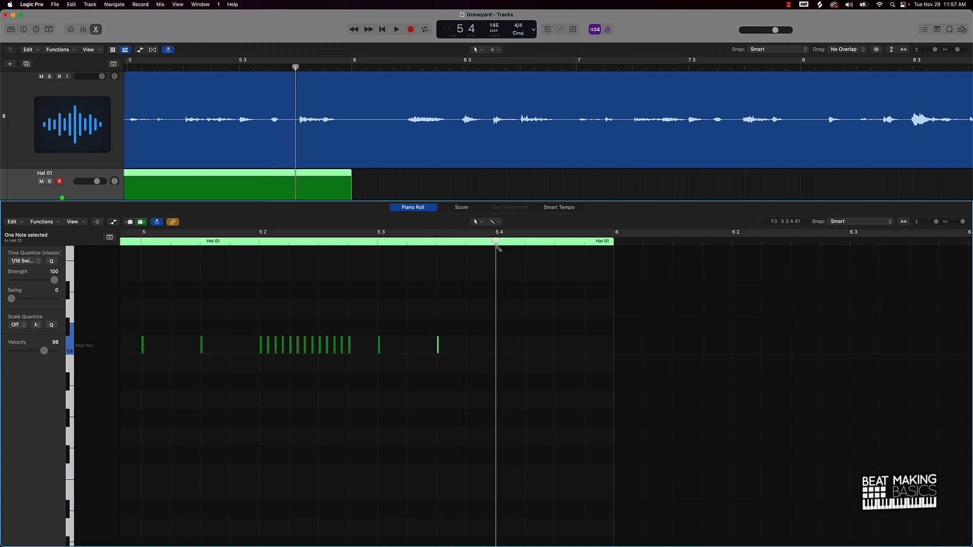
key(super+v)
click(471, 244)
key(space)
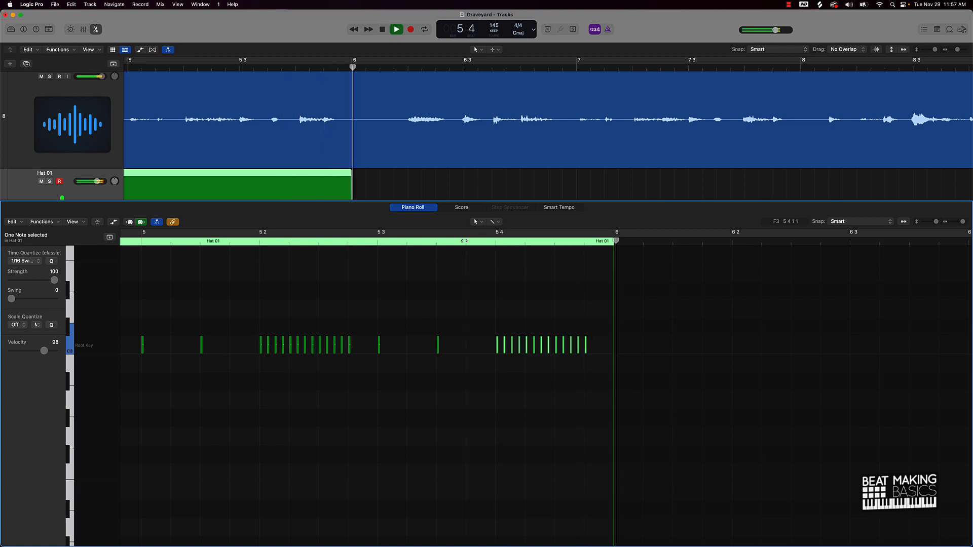
key(space)
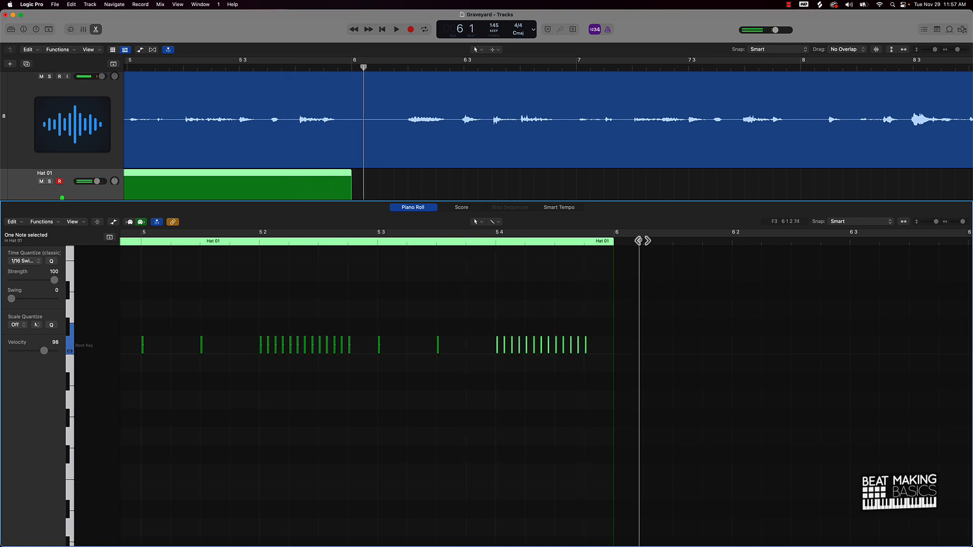
Step: Play the start of bar 6 and paste the 13-note C3 roll at its beat 2
click(720, 243)
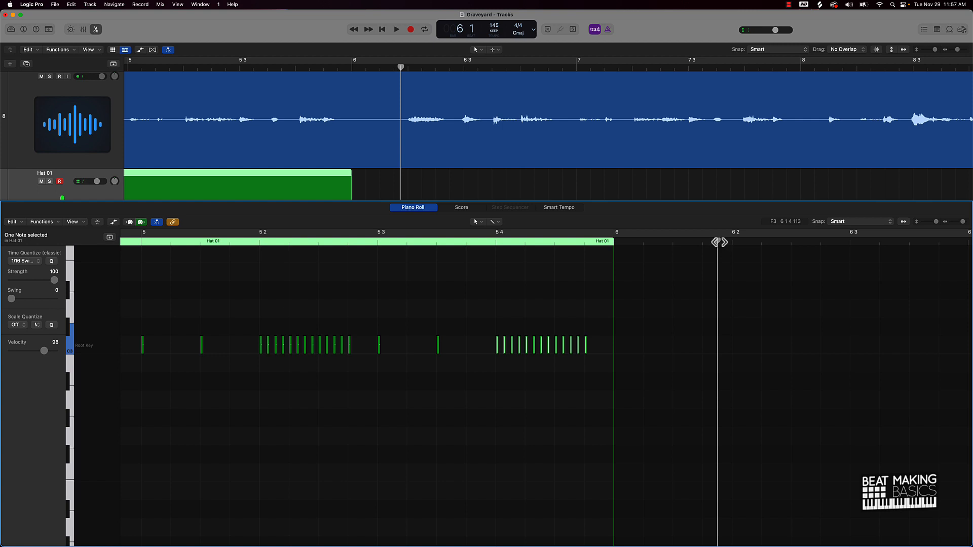
drag(720, 242, 731, 242)
key(space)
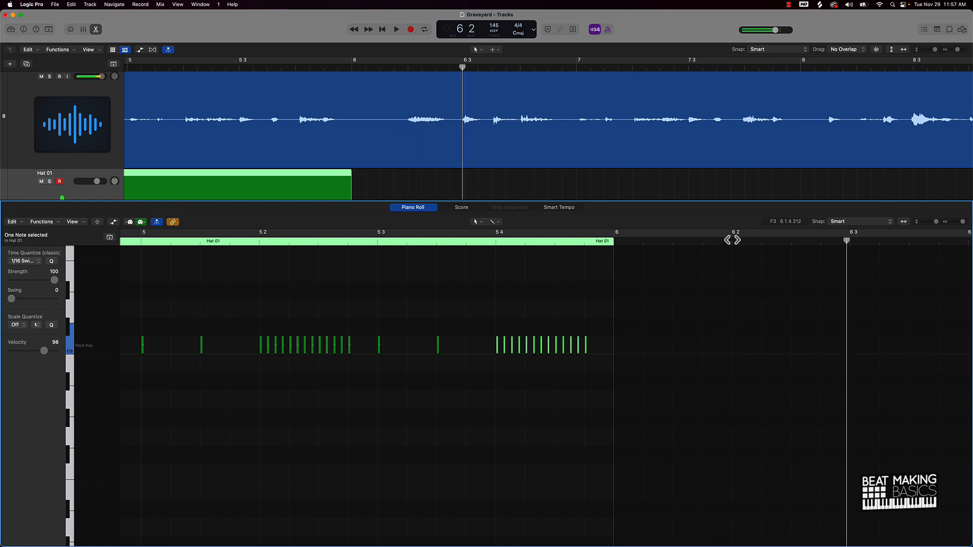
key(space)
key(r)
scroll(709, 304, left, 5)
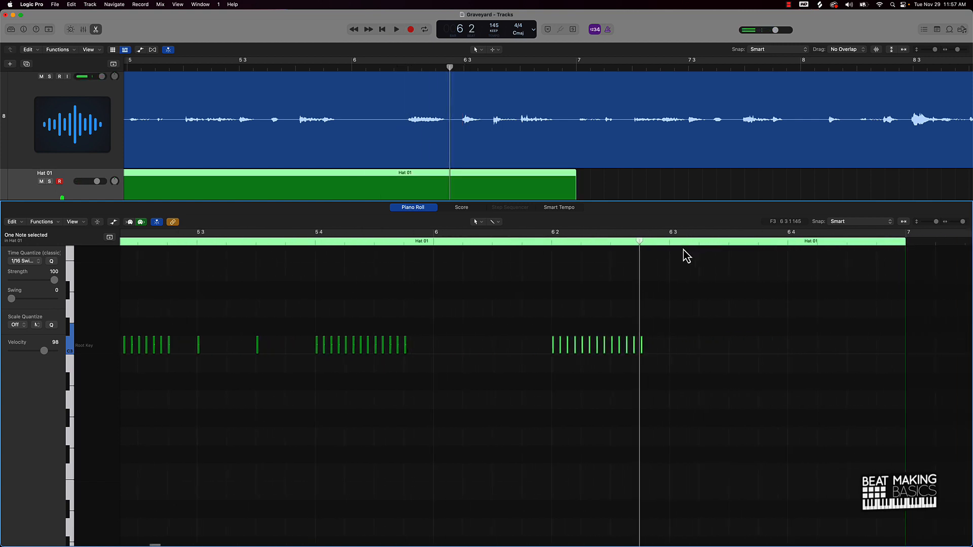
key(space)
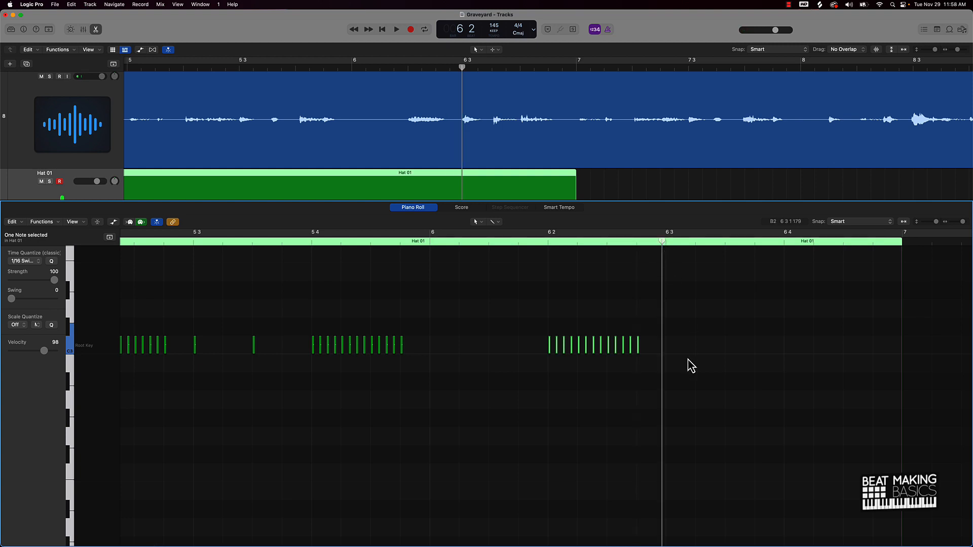
Step: Add C3 hi-hat notes on beat 3 of bar 6 and an eighth note after it
super+click(670, 346)
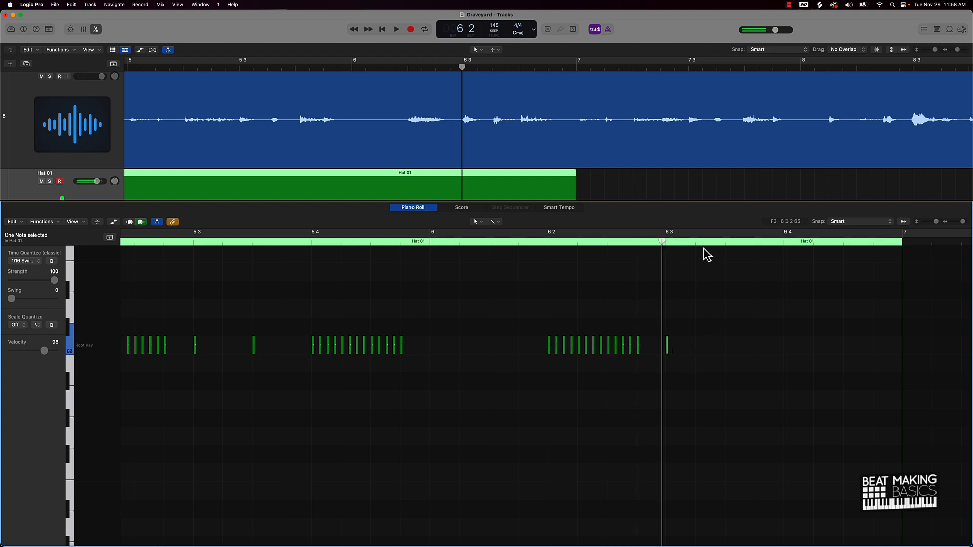
click(725, 244)
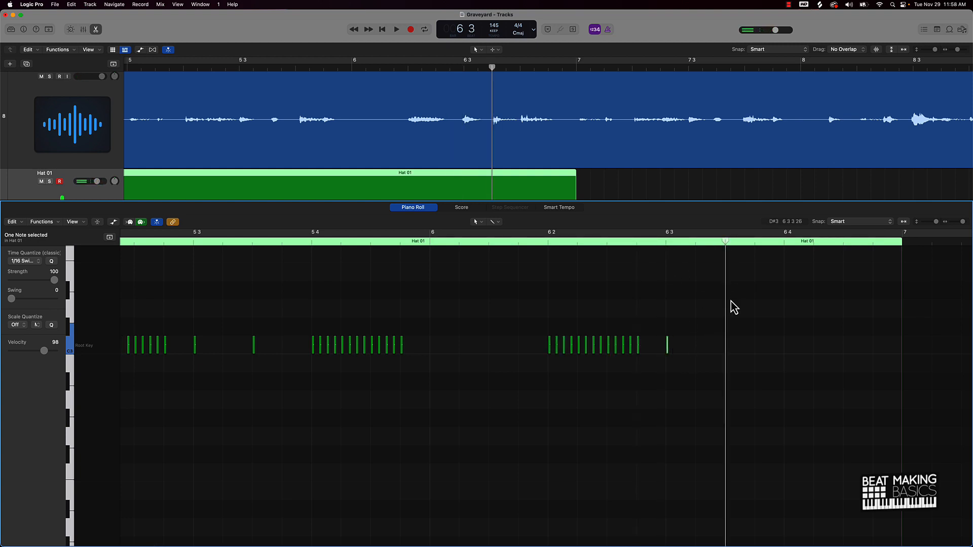
super+click(727, 347)
Step: Paste the 13-note C3 hi-hat roll at beat 4 of bar 6
scroll(720, 345, right, 5)
scroll(698, 347, right, 1)
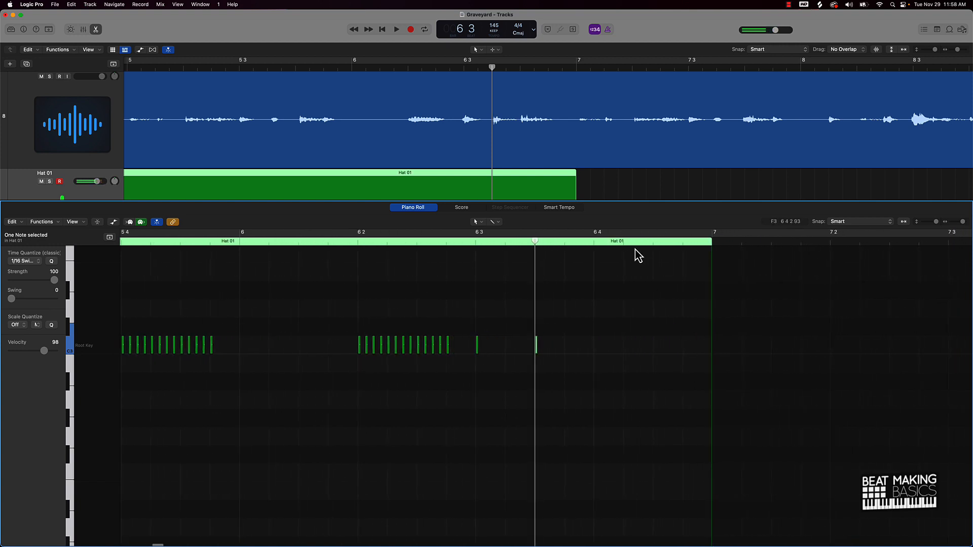
click(596, 242)
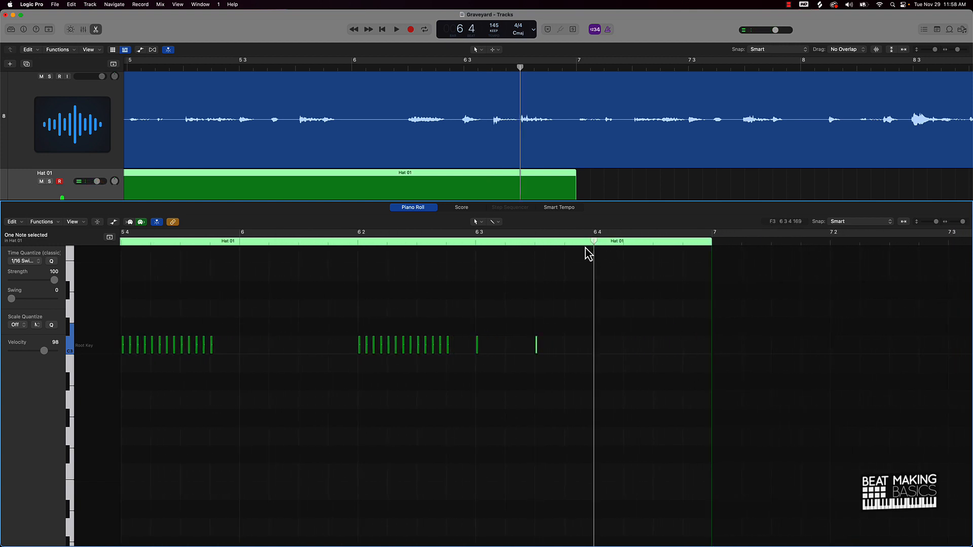
click(595, 243)
key(super+v)
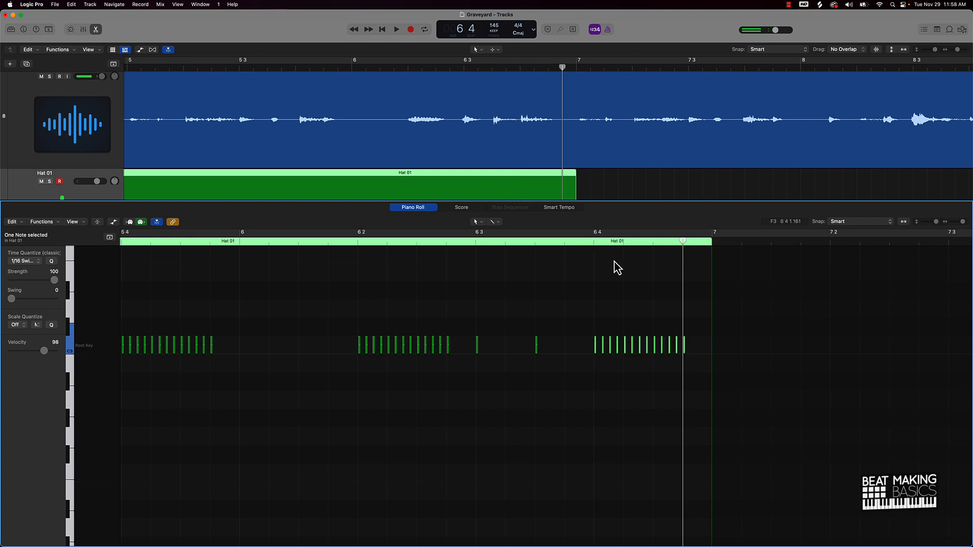
Step: Add C3 hi-hat notes on beat 1 of bar 7 and an eighth note after it
scroll(615, 264, right, 6)
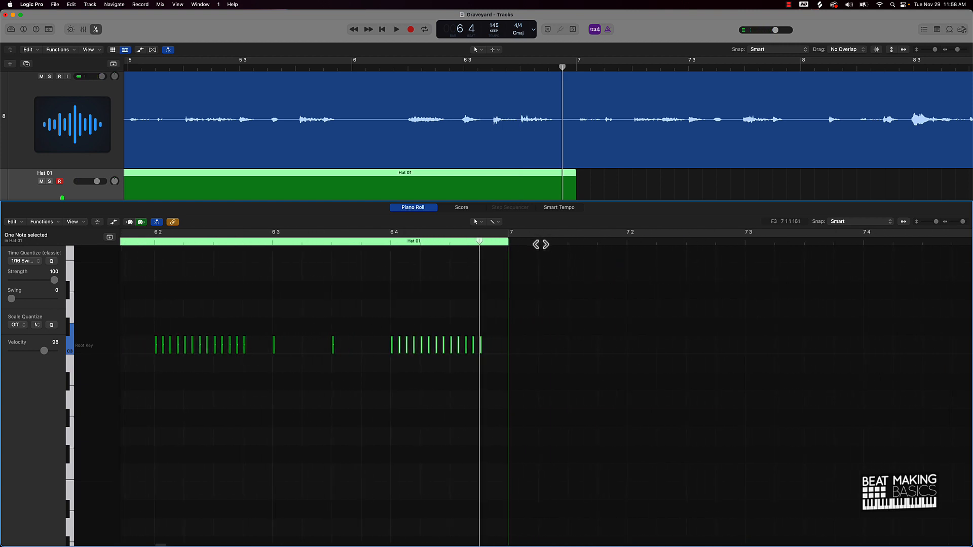
click(540, 244)
drag(540, 245, 508, 245)
click(511, 343)
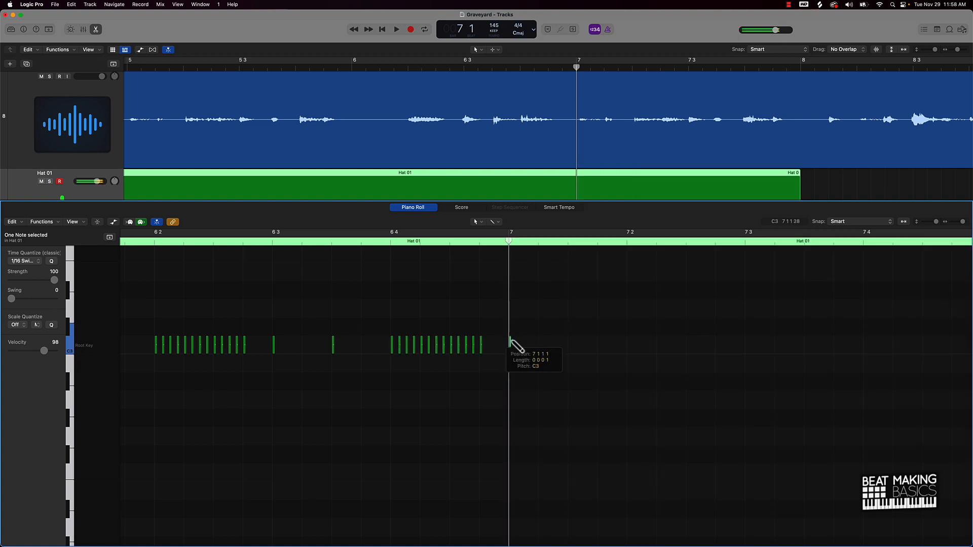
click(568, 243)
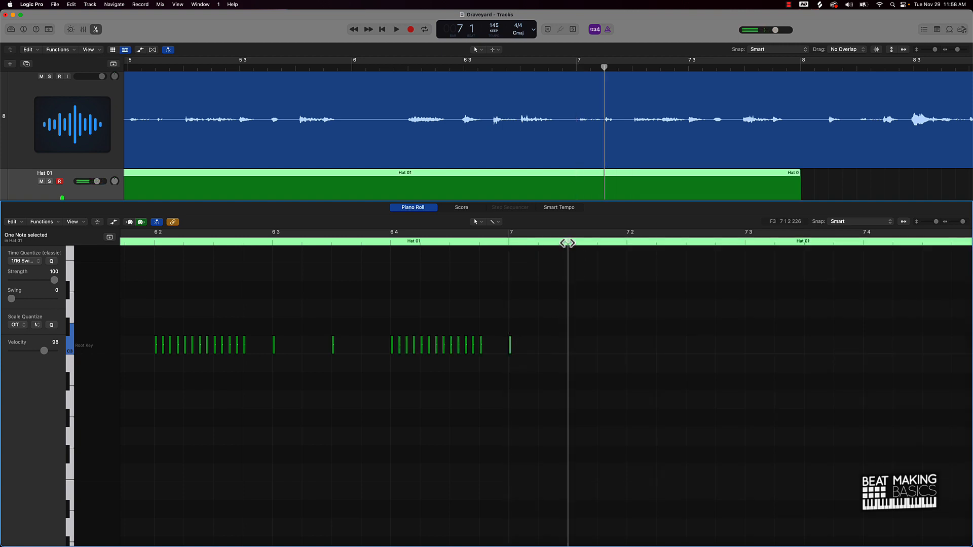
click(571, 345)
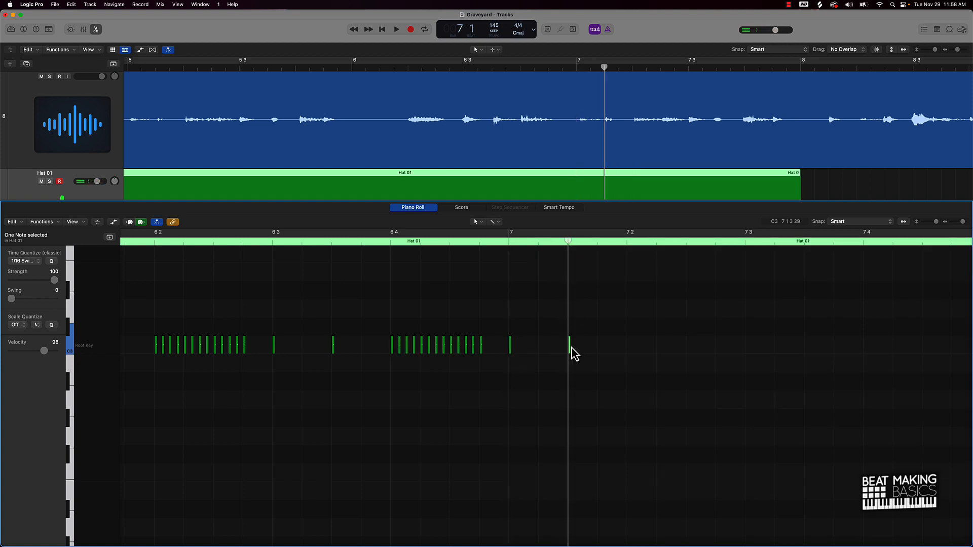
Step: Paste the 13-note C3 roll at beat 2 of bar 7 and play it back
click(627, 243)
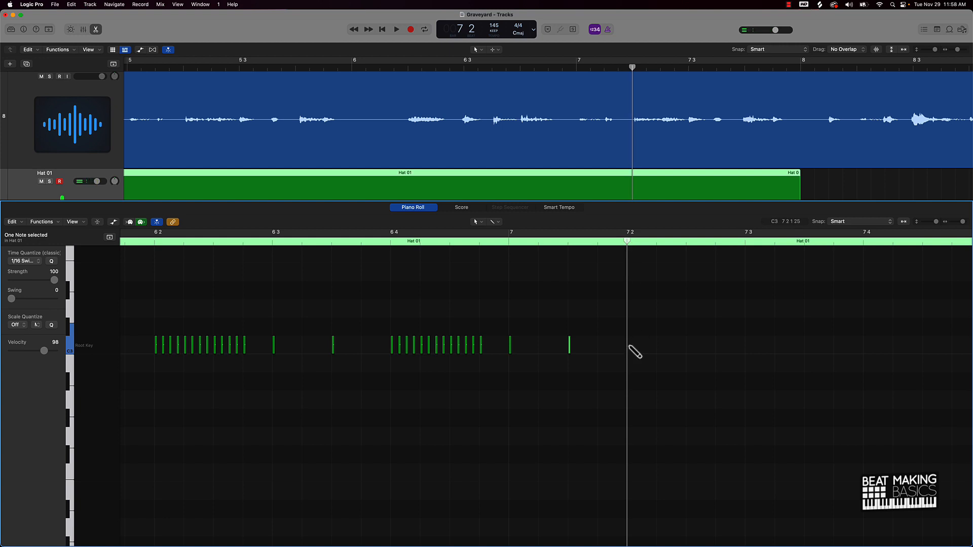
key(super+v)
key(space)
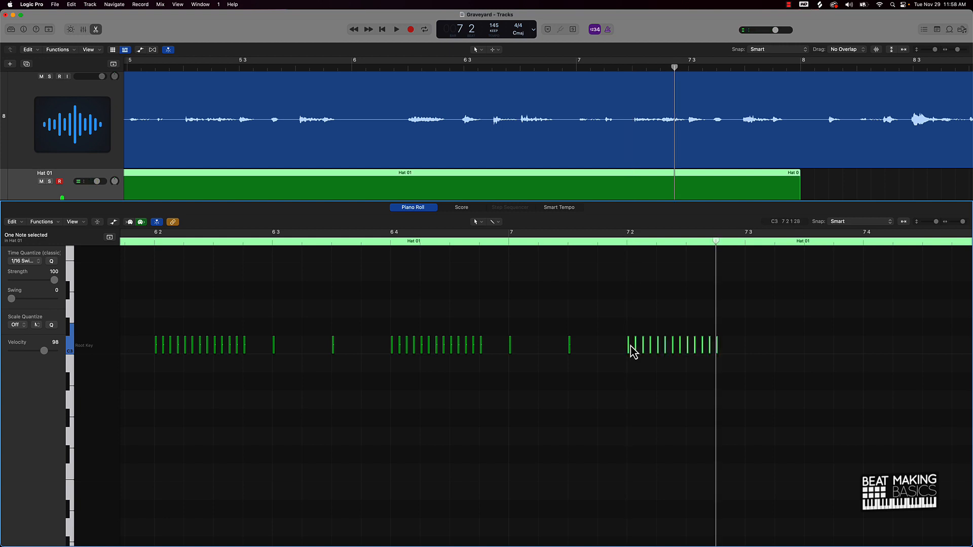
click(578, 241)
key(space)
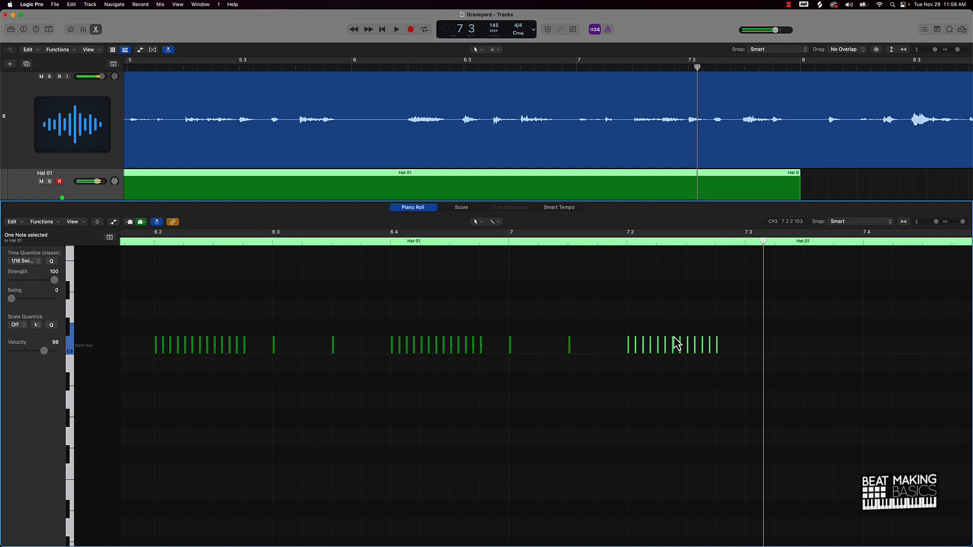
Step: Add C3 notes on beat 3 of bar 7 and an eighth note after it, and paste the 13-note roll at beat 4
super+click(747, 347)
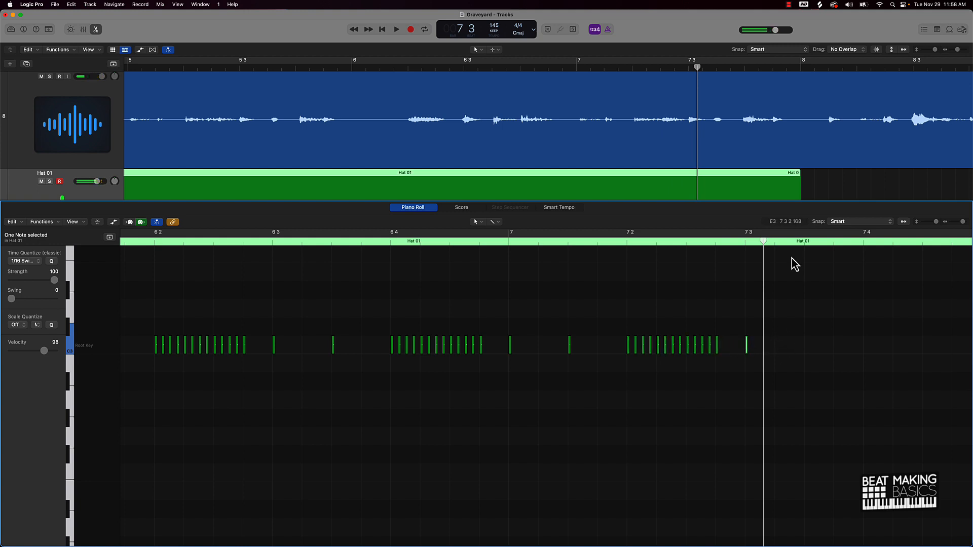
super+click(805, 347)
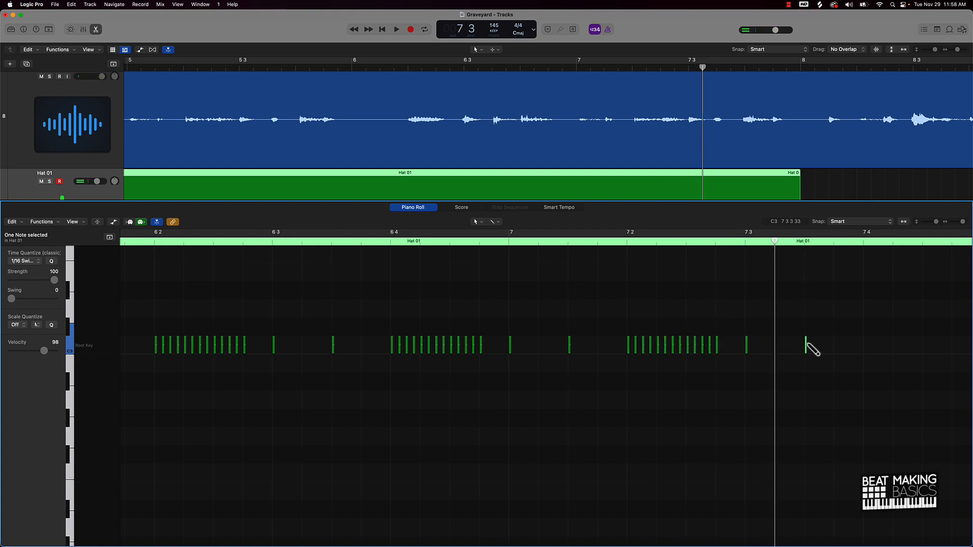
scroll(805, 347, right, 3)
scroll(805, 346, right, 3)
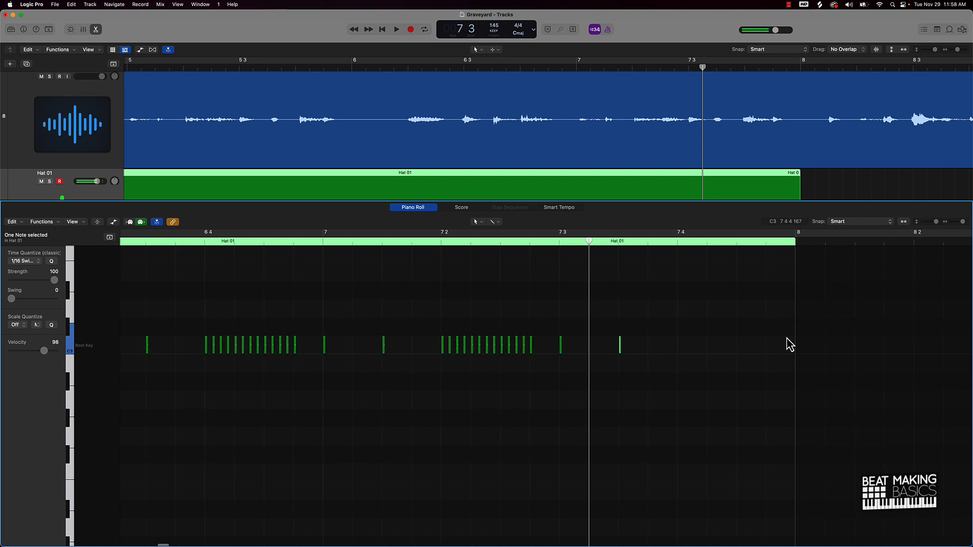
click(603, 242)
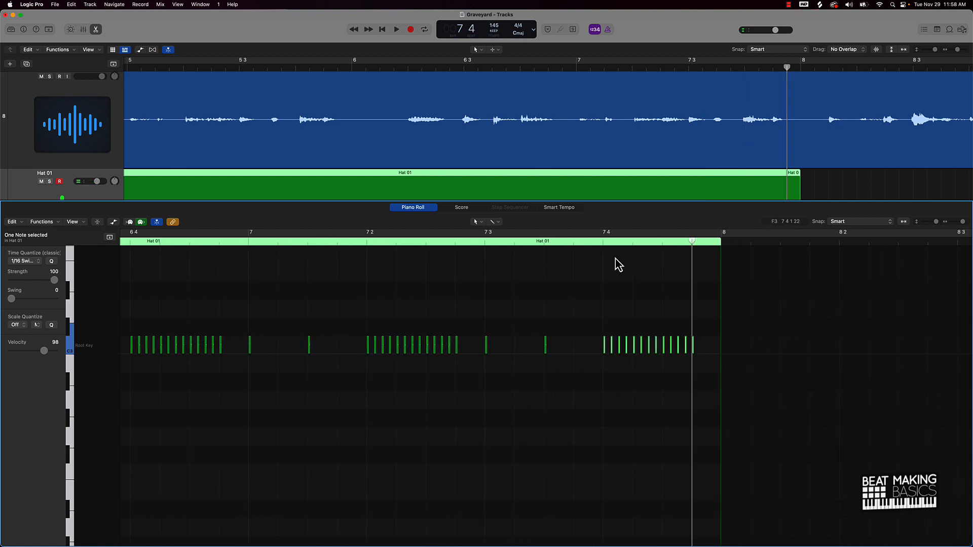
Step: Add a C3 hi-hat note an eighth note after beat 1 of bar 8 and play it back
scroll(666, 294, right, 4)
click(603, 244)
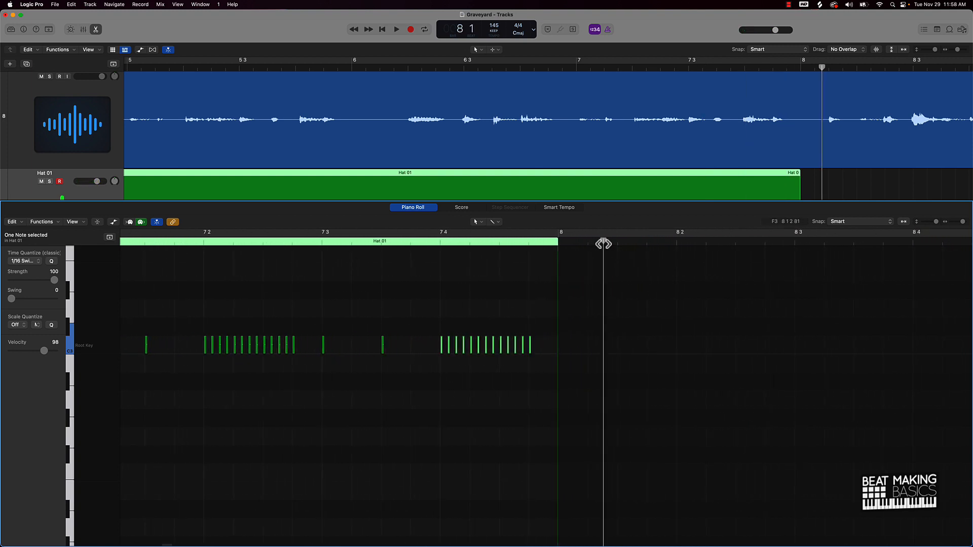
click(627, 348)
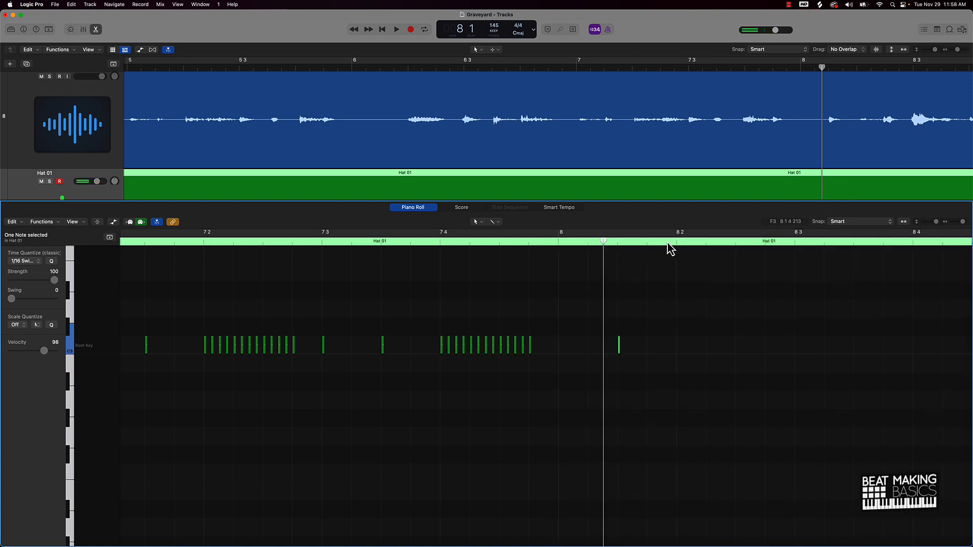
key(space)
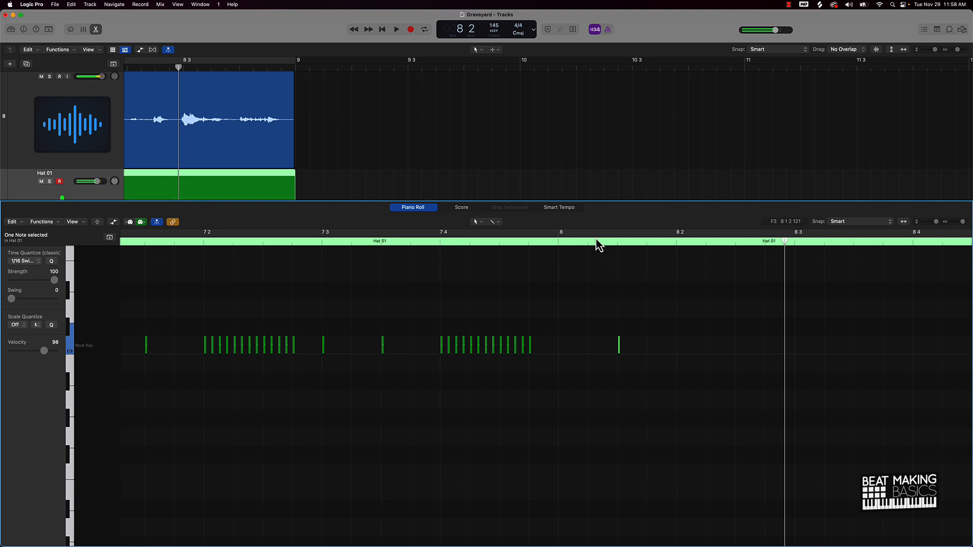
click(579, 241)
key(space)
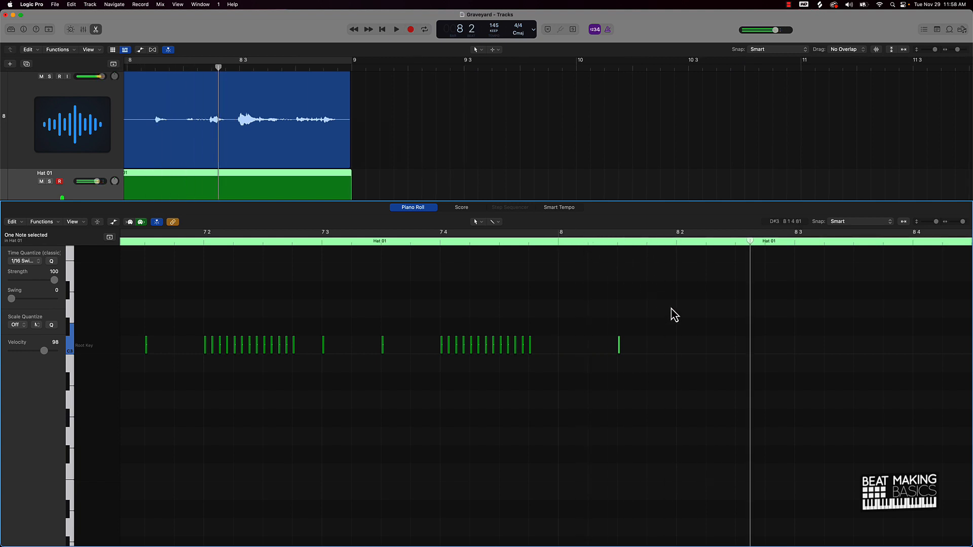
Step: Paste the C3 roll at beat 2 of bar 8, trim it to its first five notes, and play it back
click(673, 242)
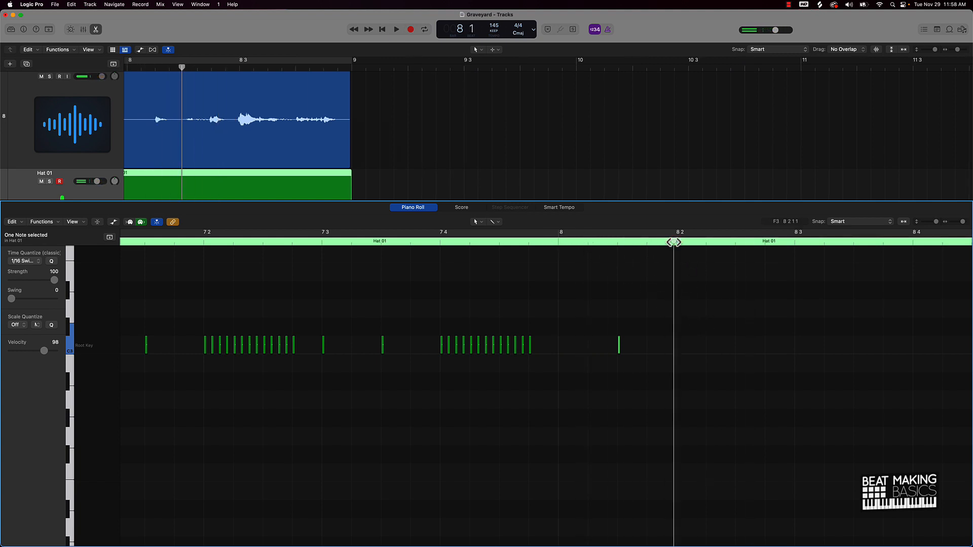
click(677, 243)
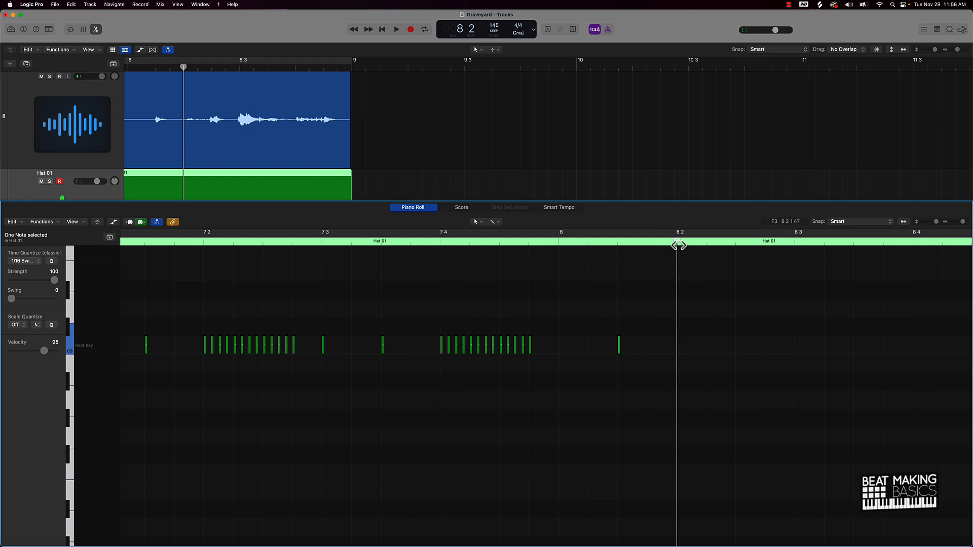
key(super+v)
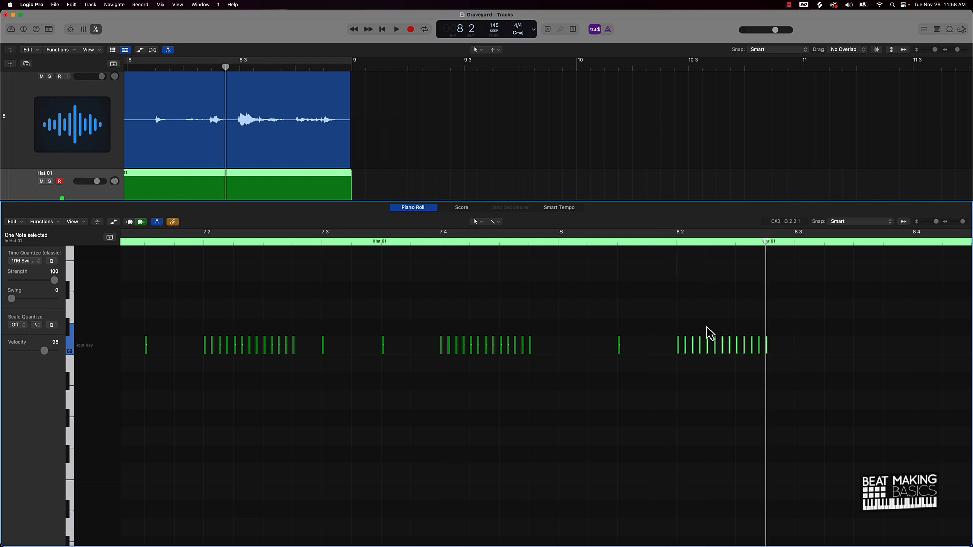
drag(709, 330, 783, 366)
key(Delete)
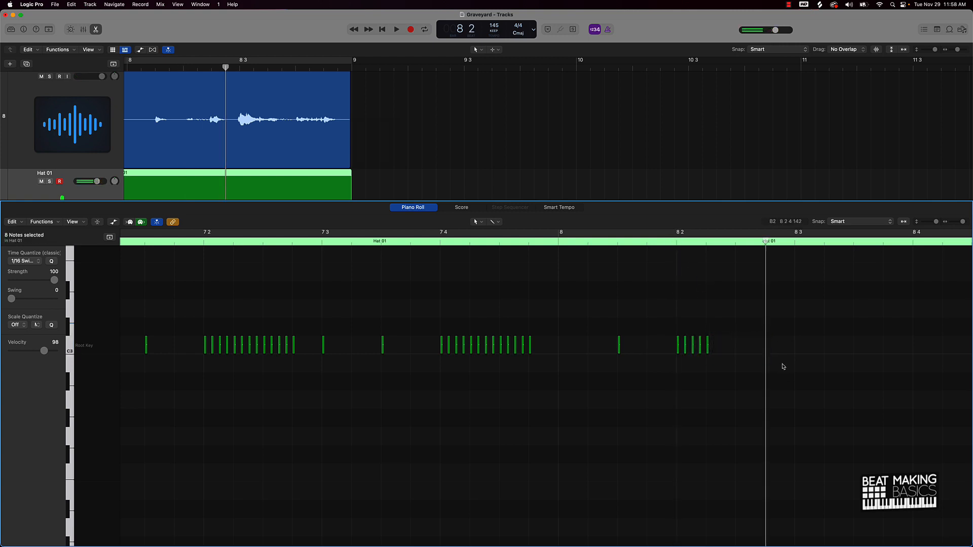
click(675, 242)
key(space)
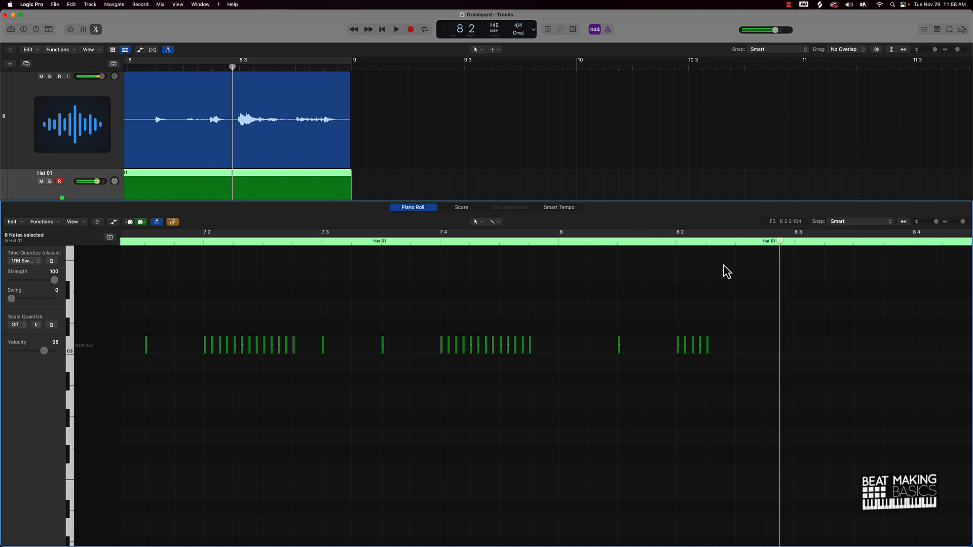
Step: Add a C3 hi-hat note an eighth note after beat 2 of bar 8 and play it back
click(736, 243)
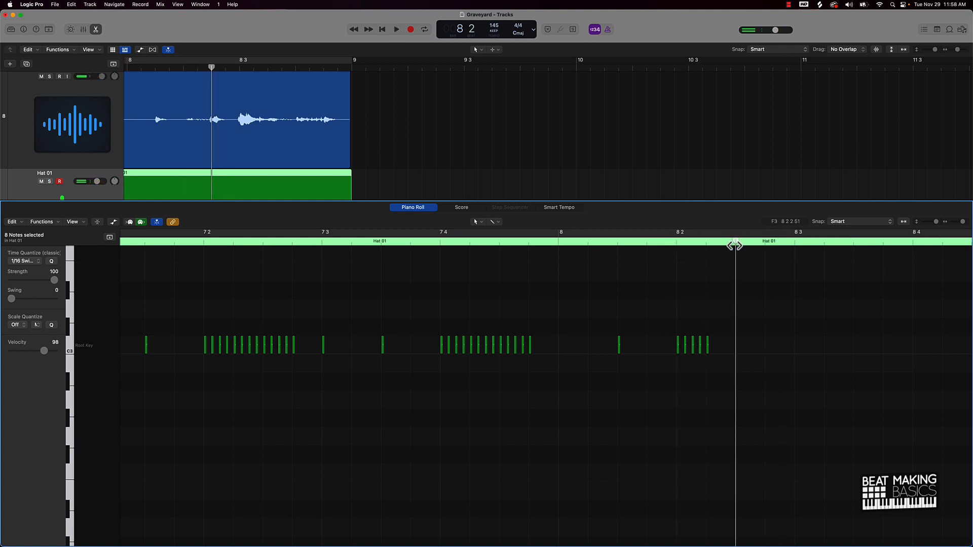
super+click(741, 349)
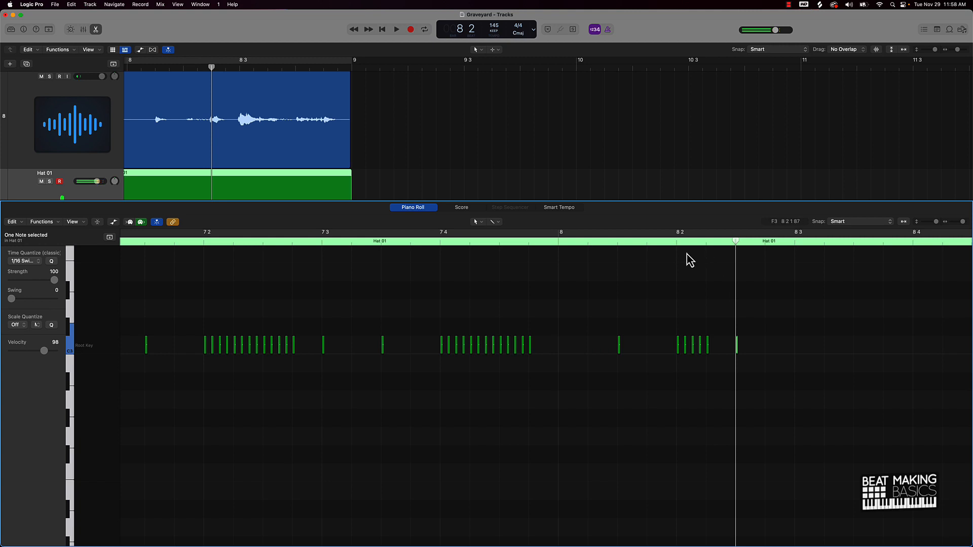
click(674, 243)
key(space)
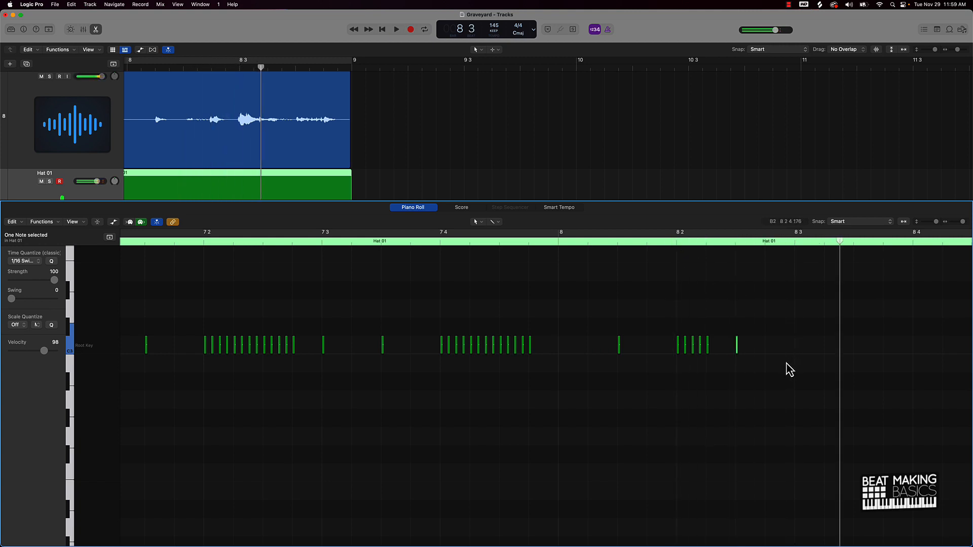
Step: Paste the 13-note C3 roll at beat 3 of bar 8 and play it back
click(766, 242)
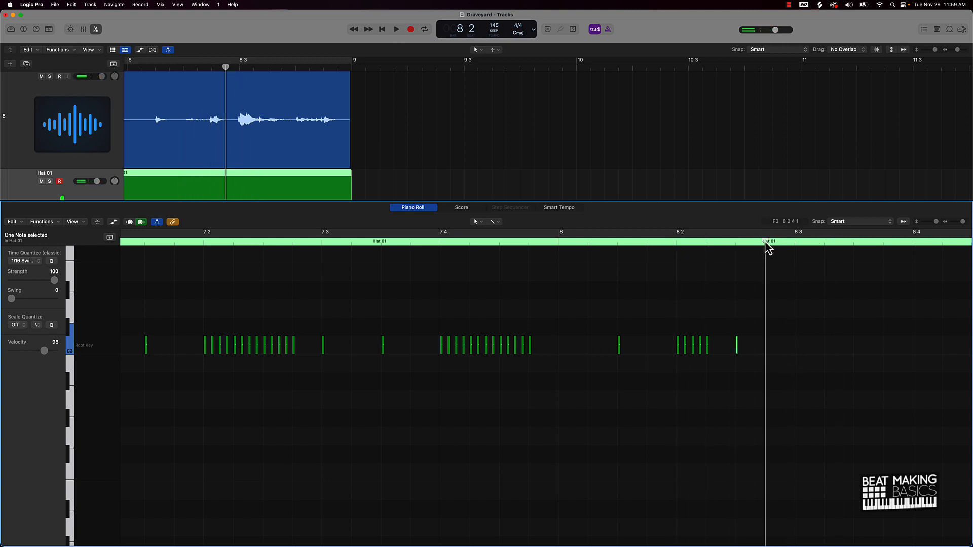
click(795, 243)
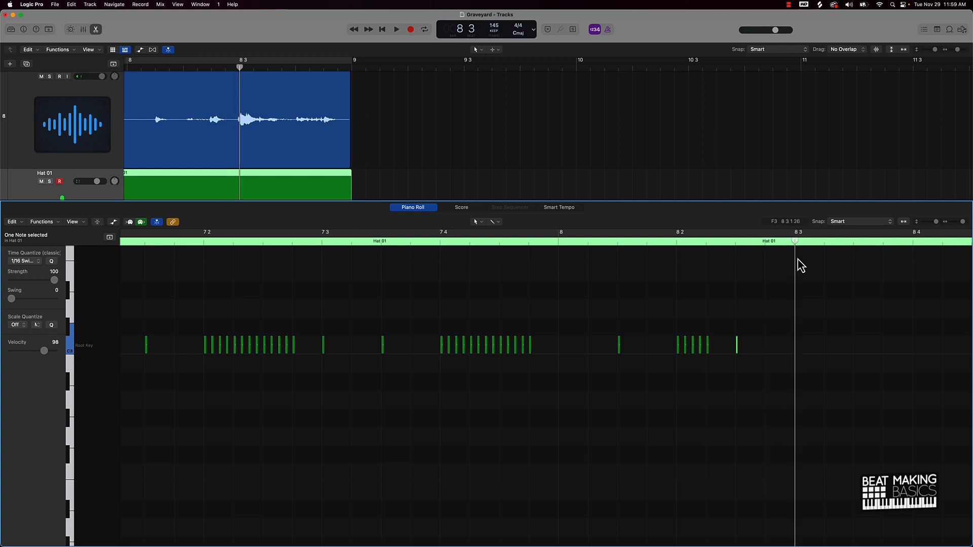
key(super+v)
scroll(786, 257, right, 4)
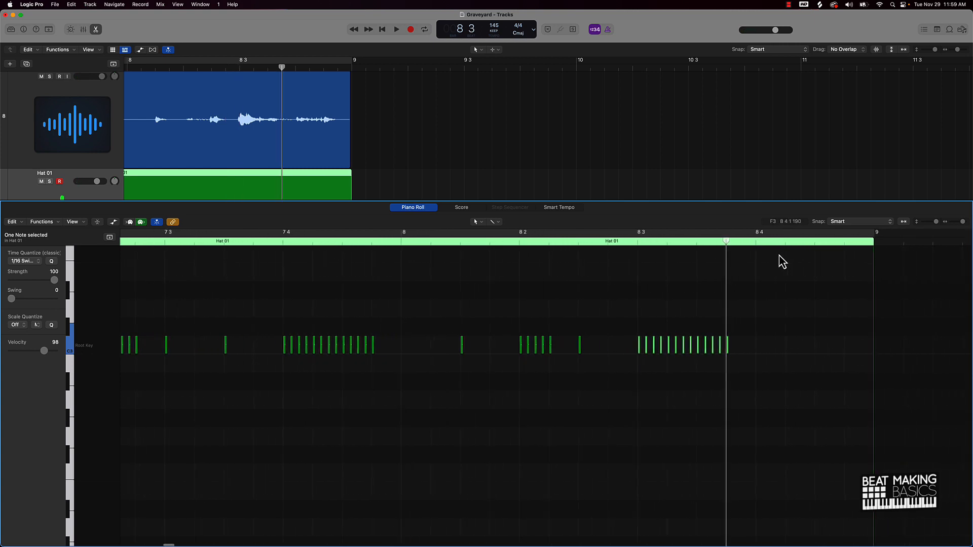
scroll(782, 261, right, 2)
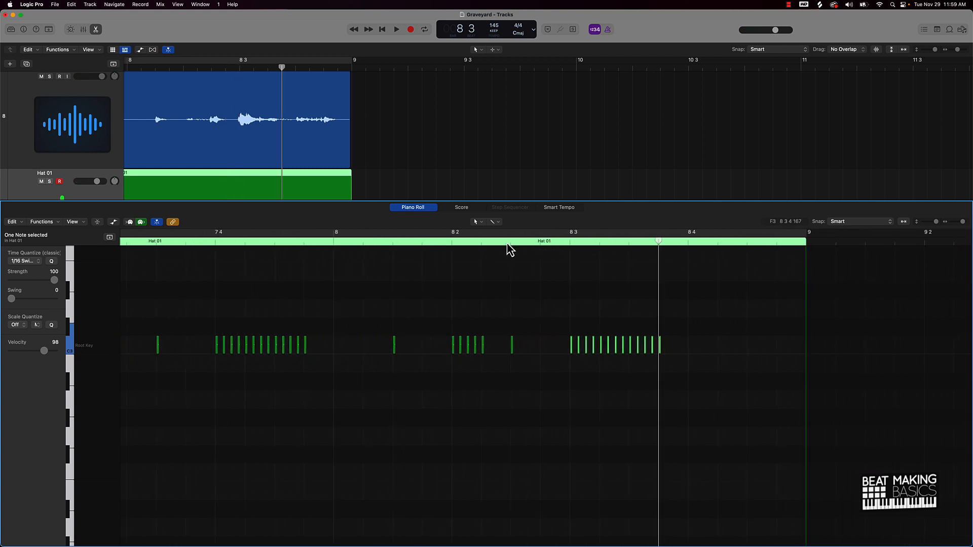
key(space)
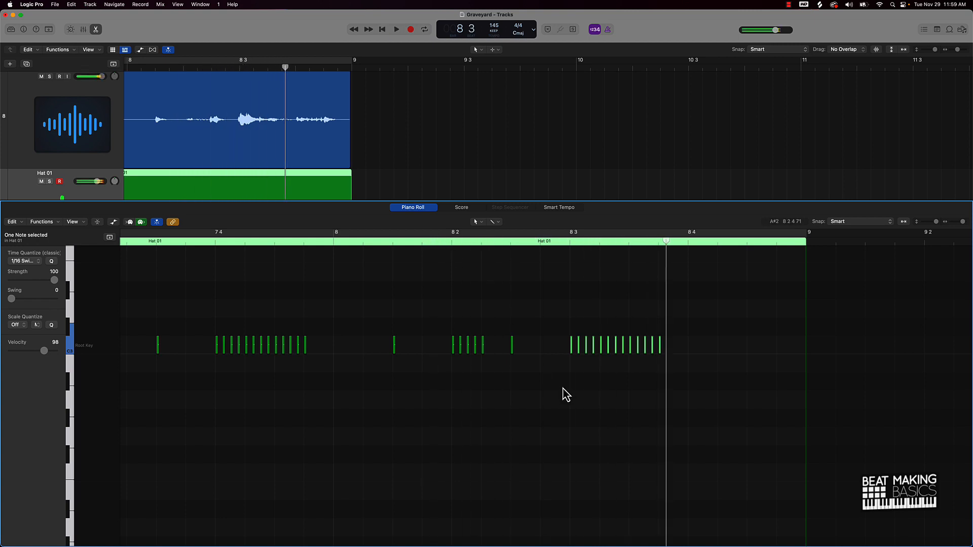
Step: Audition an extra C3 hi-hat note a sixteenth before beat 3 of bar 8 and delete it
super+click(542, 344)
click(446, 243)
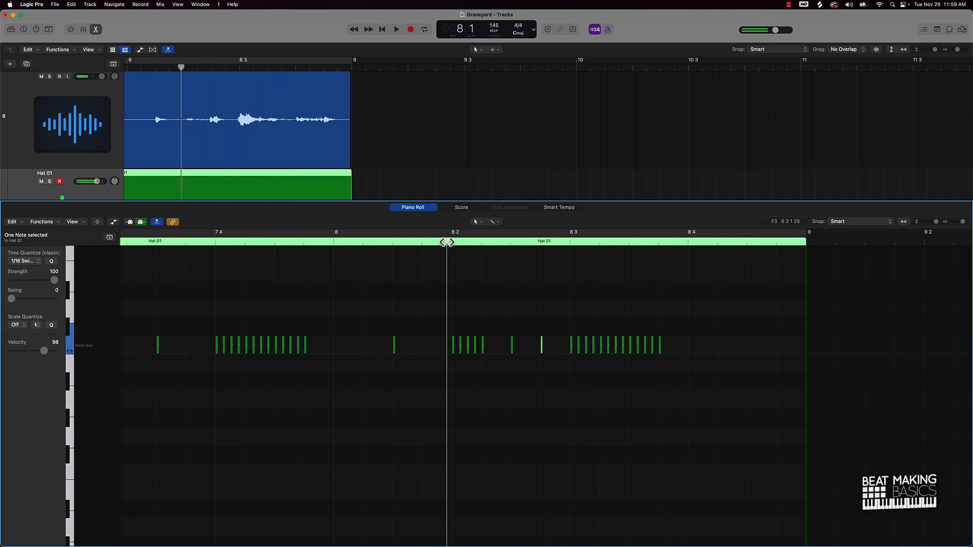
key(space)
key(space)
key(Delete)
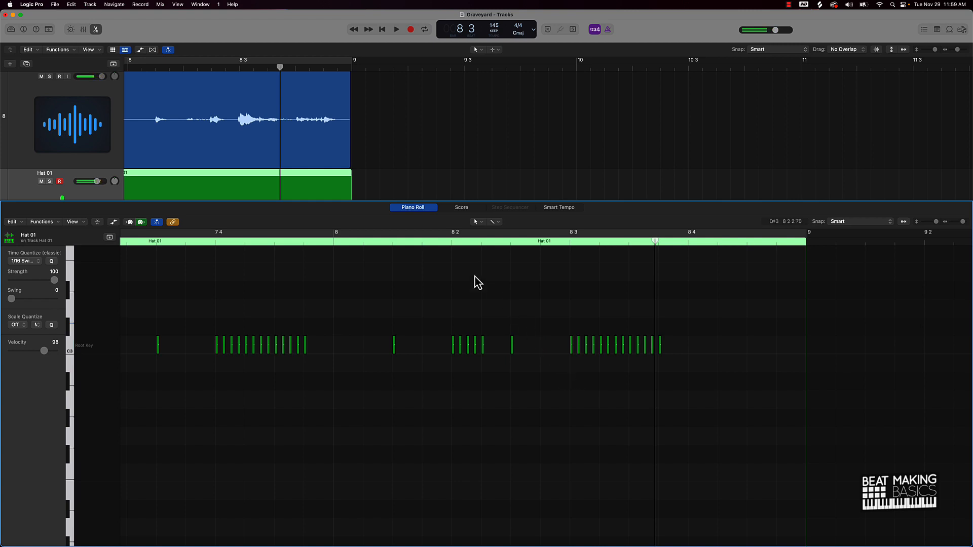
Step: Paste the 13-note C3 roll at beat 4 of bar 8
key(space)
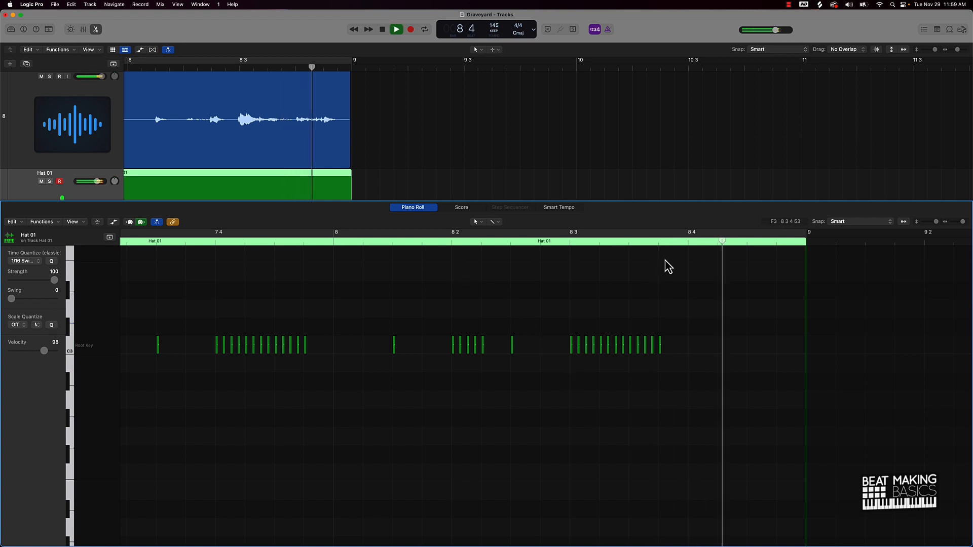
click(688, 242)
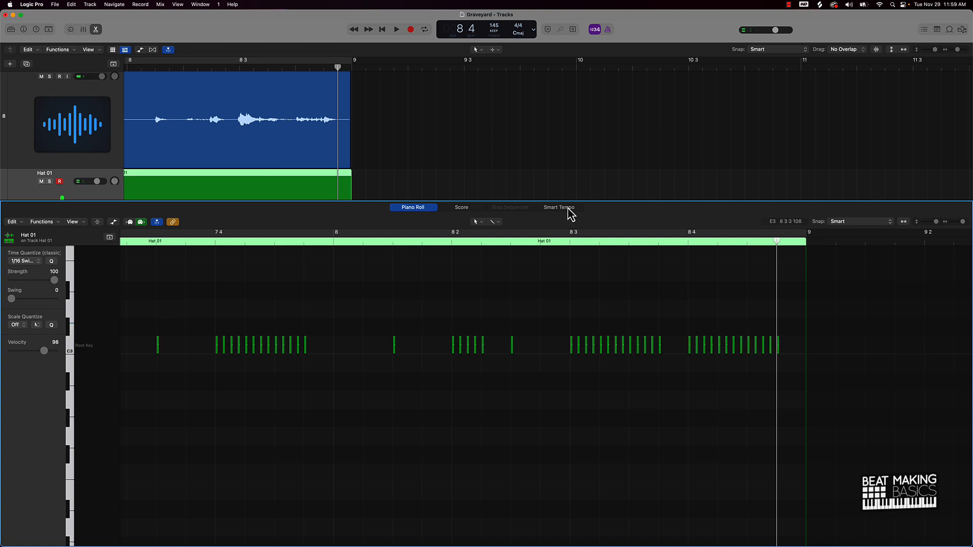
Step: Turn on looped playback over the full eight bars of the Hat 01 region
ctrl+alt+click(409, 315)
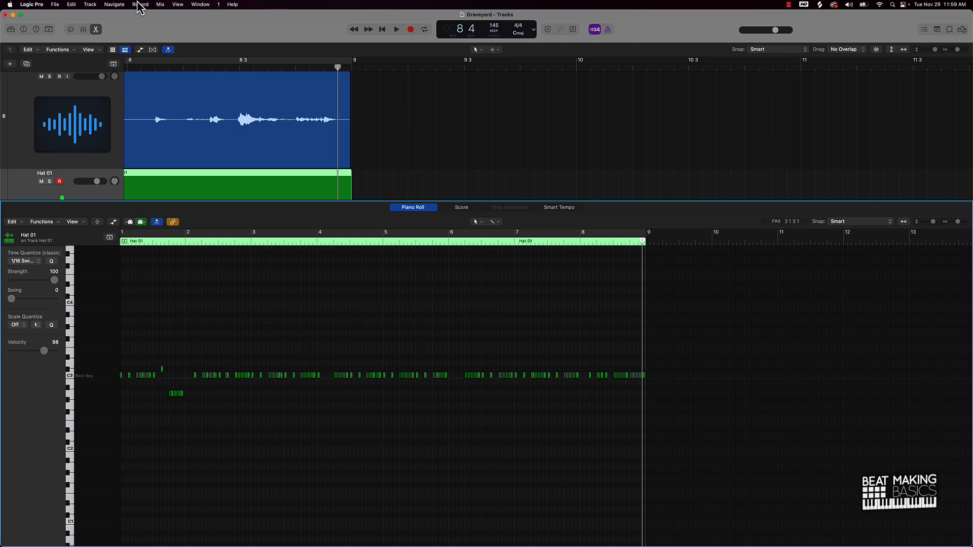
click(201, 62)
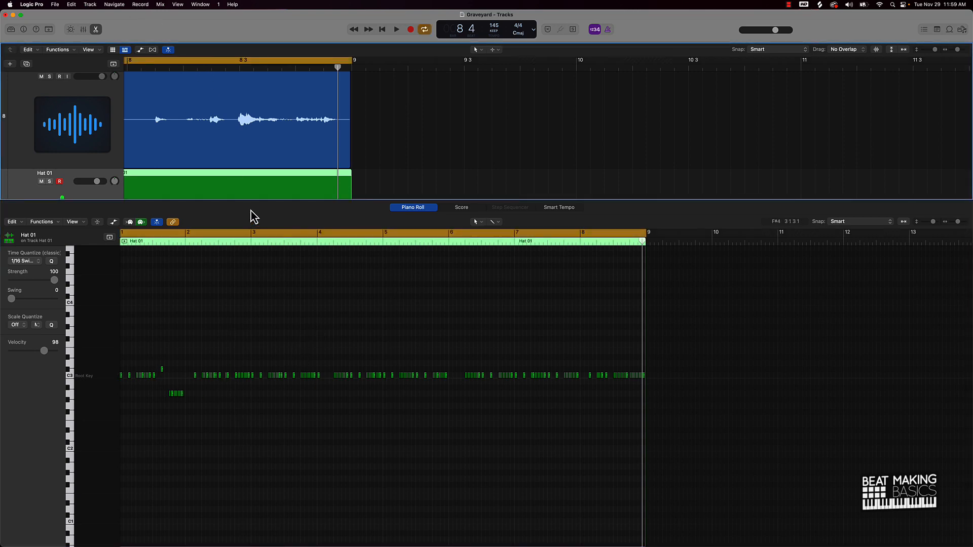
ctrl+alt+click(219, 324)
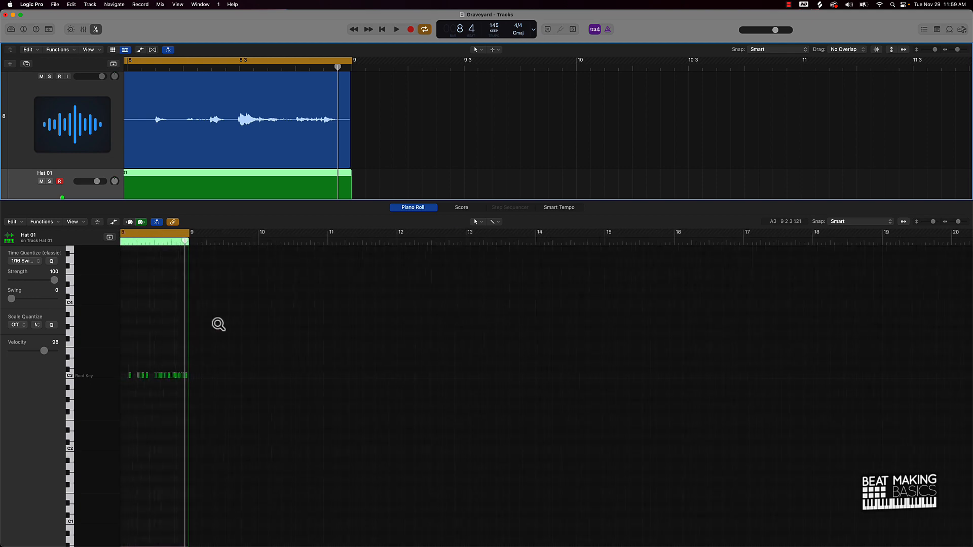
Step: Play the loop from bar 1 and listen to the hi-hat rolls in bars 1 and 2
key(space)
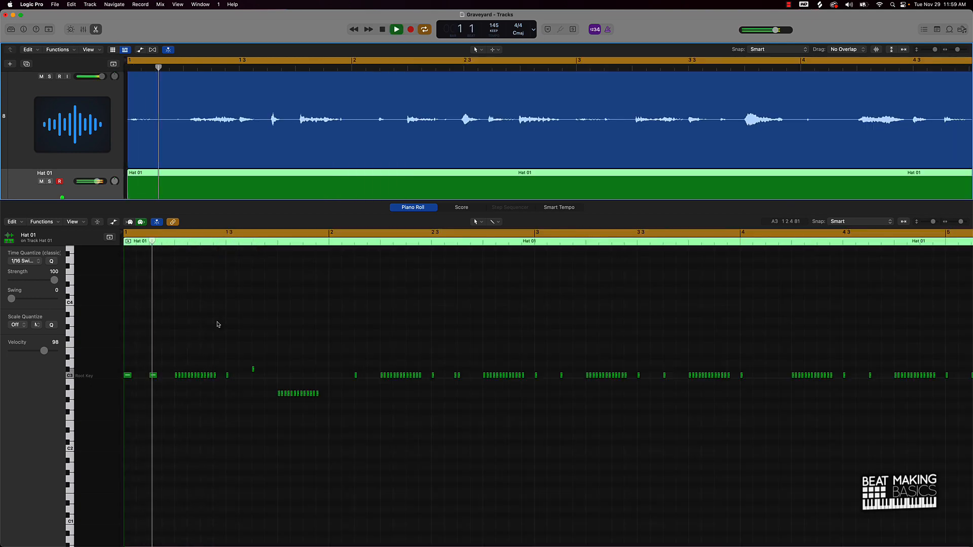
key(space)
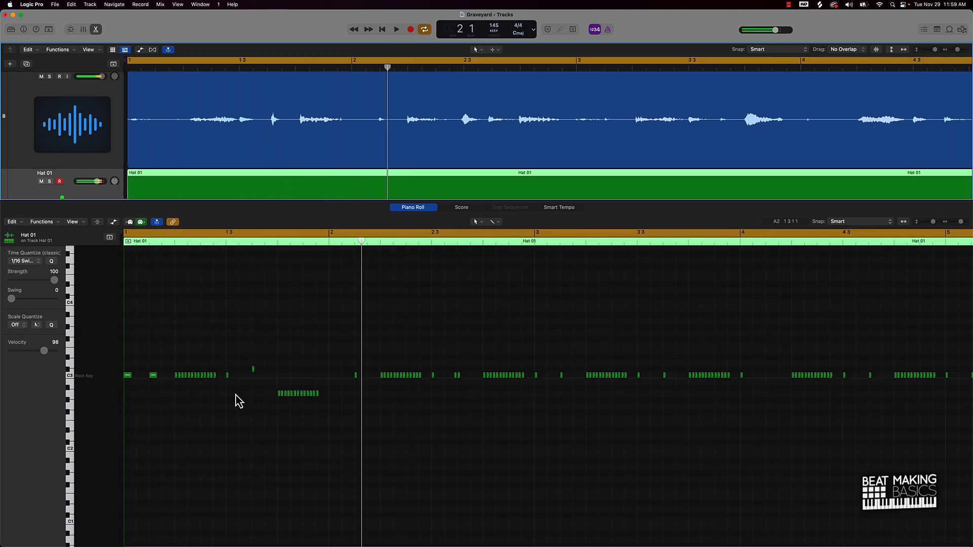
key(space)
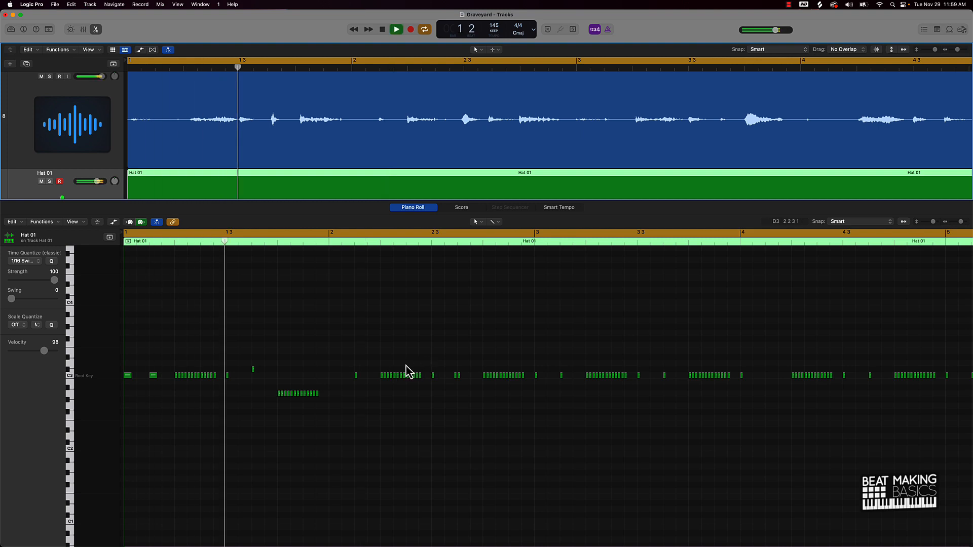
key(space)
key(space)
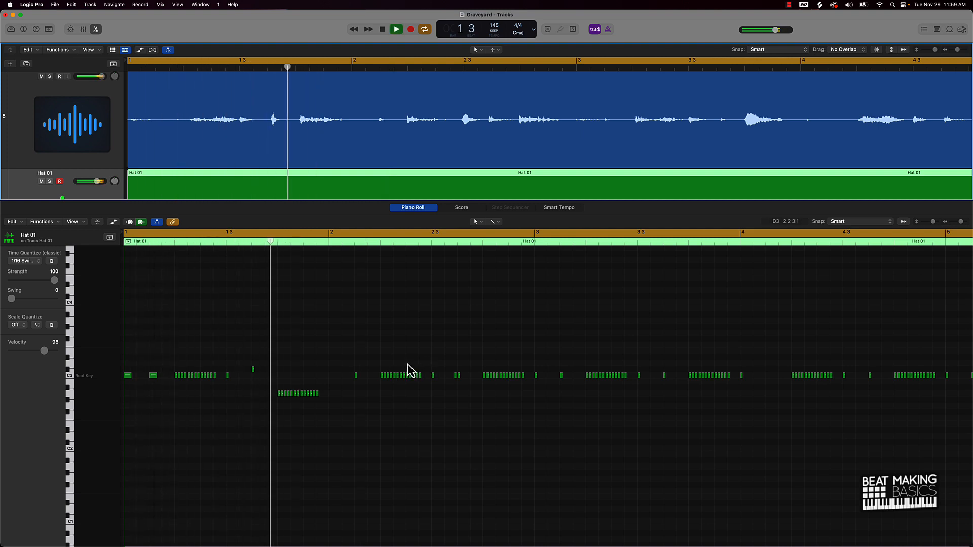
key(space)
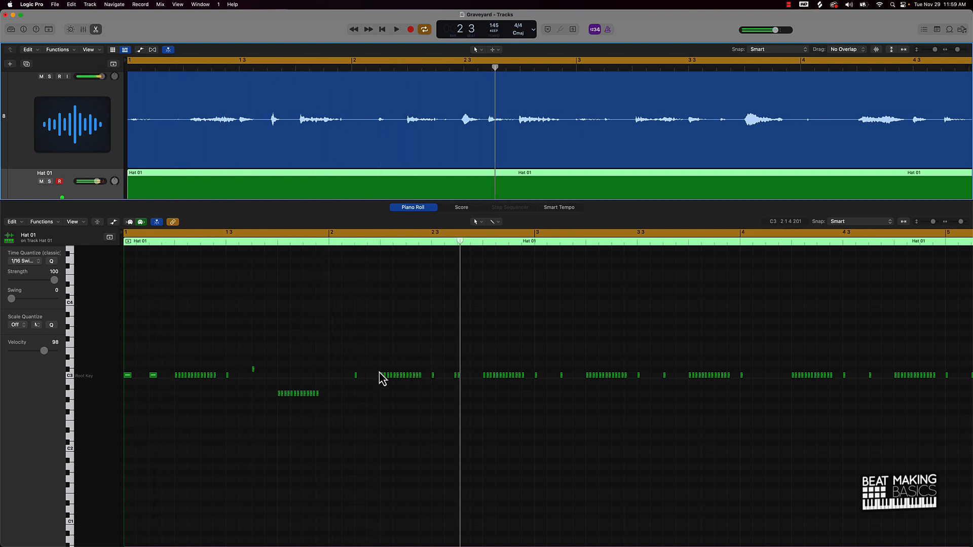
key(space)
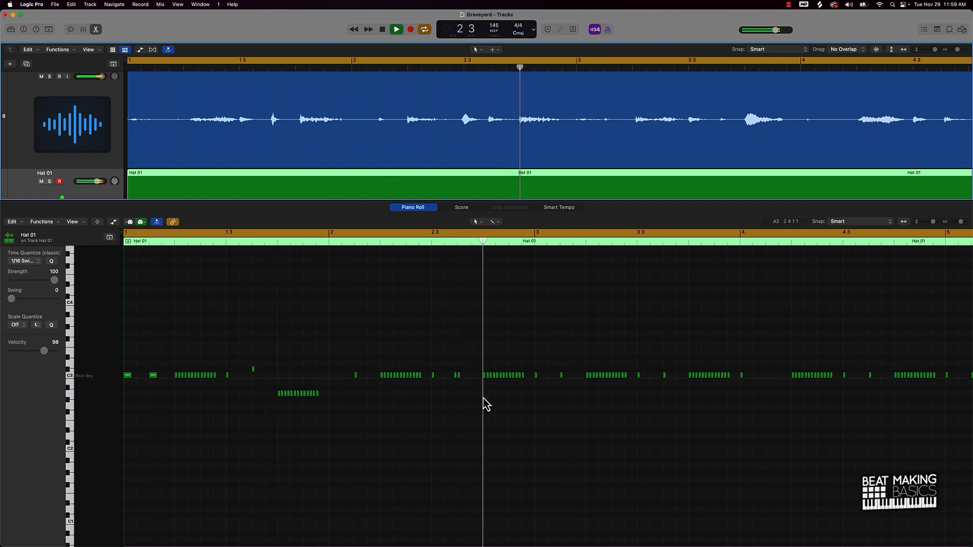
Step: Transpose the 13-note roll at beat 4 of bar 2 down one semitone to B2 and play the loop back
key(space)
drag(478, 364, 479, 387)
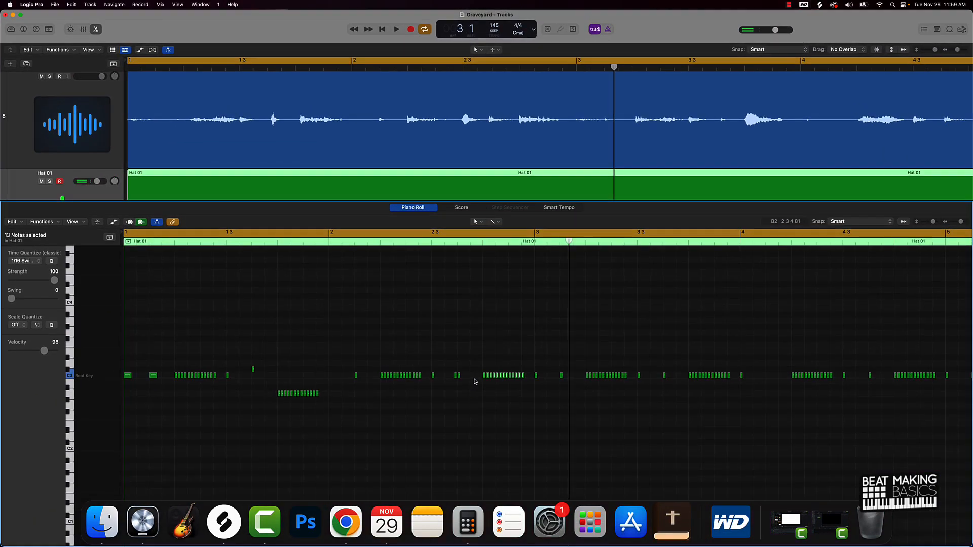
key(alt+Down)
key(space)
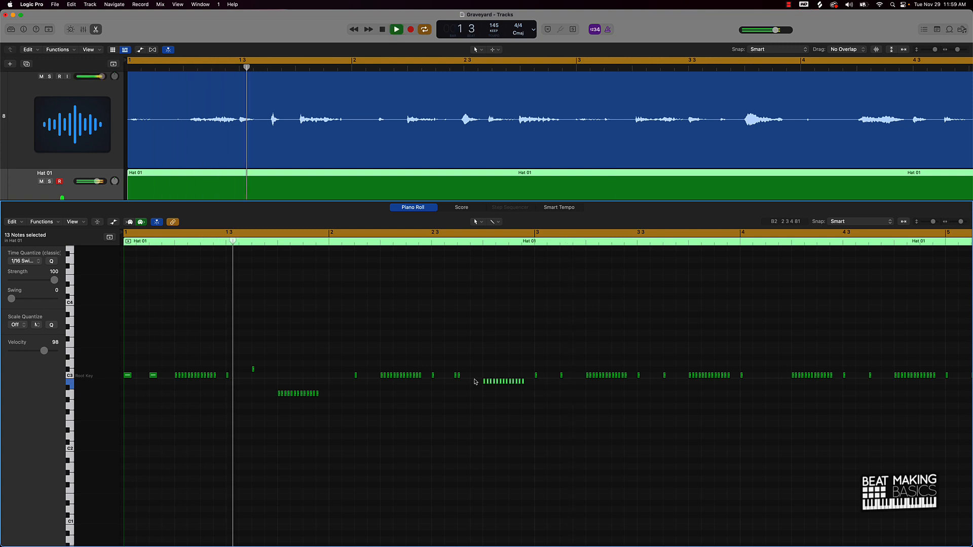
click(530, 353)
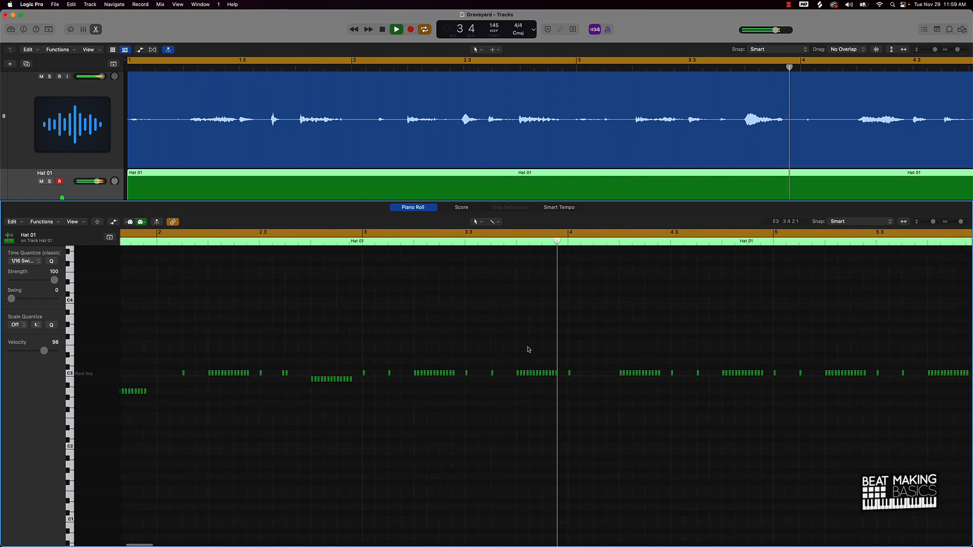
Step: Transpose the 13-note roll at beat 2 of bar 4 up one semitone to C#3
key(space)
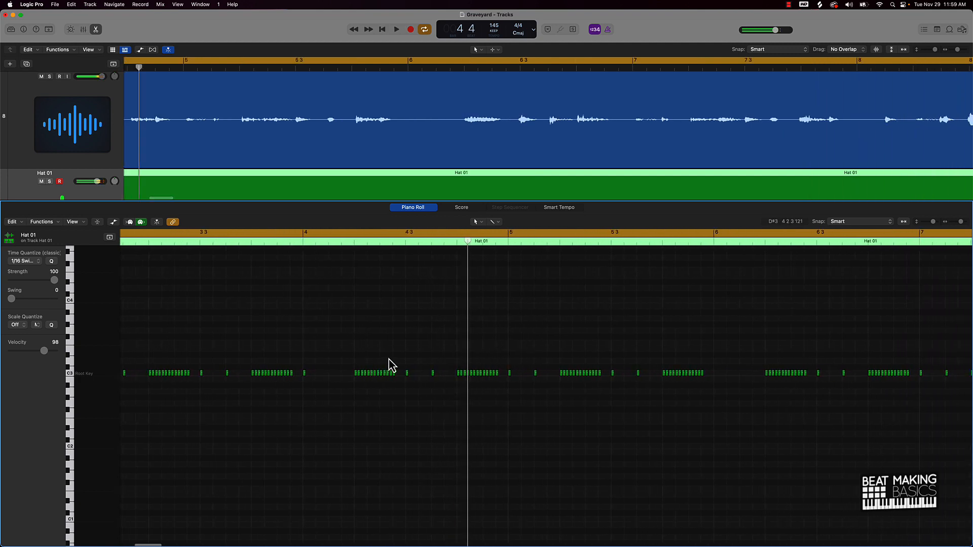
drag(395, 371, 344, 379)
key(alt+Up)
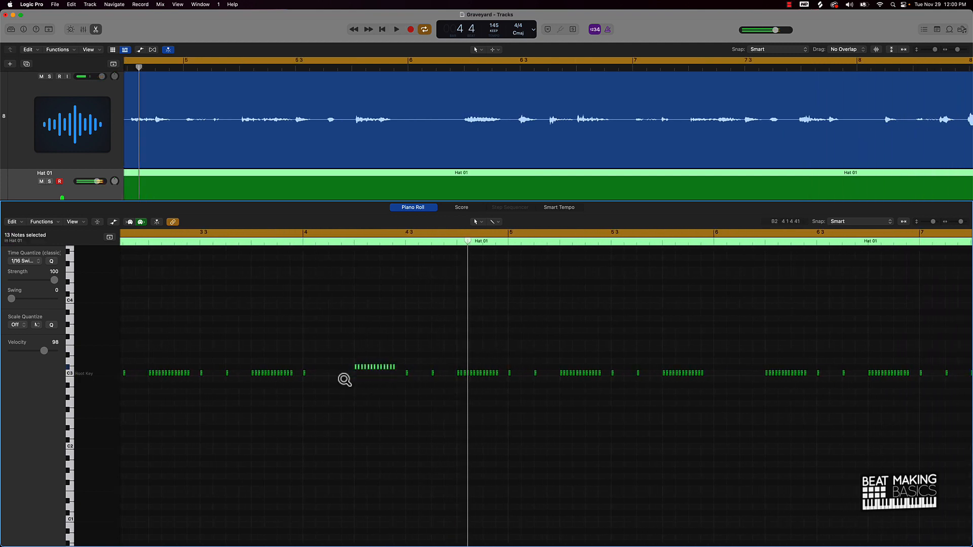
Step: Transpose the 13-note roll at beat 4 of bar 4 down four semitones to G#2 and play it back
drag(454, 366, 498, 389)
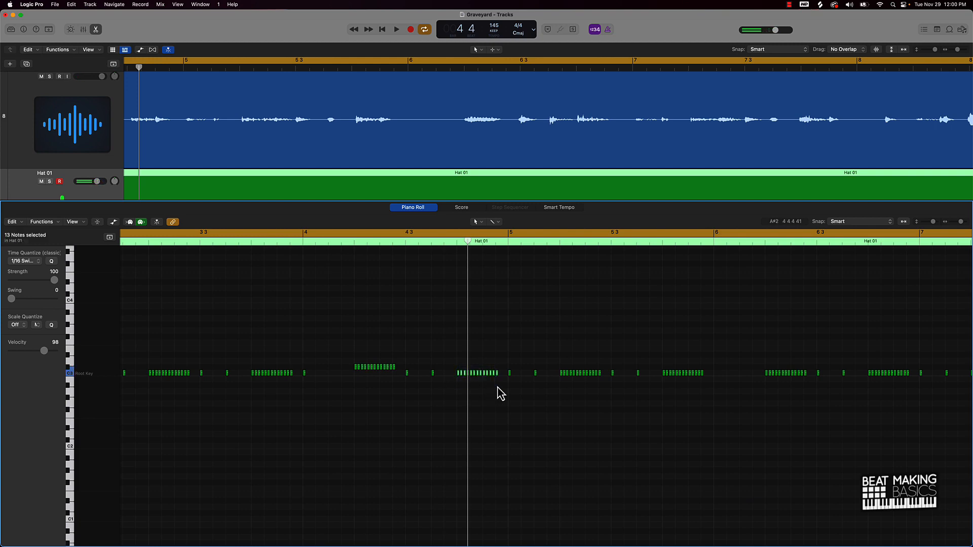
scroll(500, 390, down, 2)
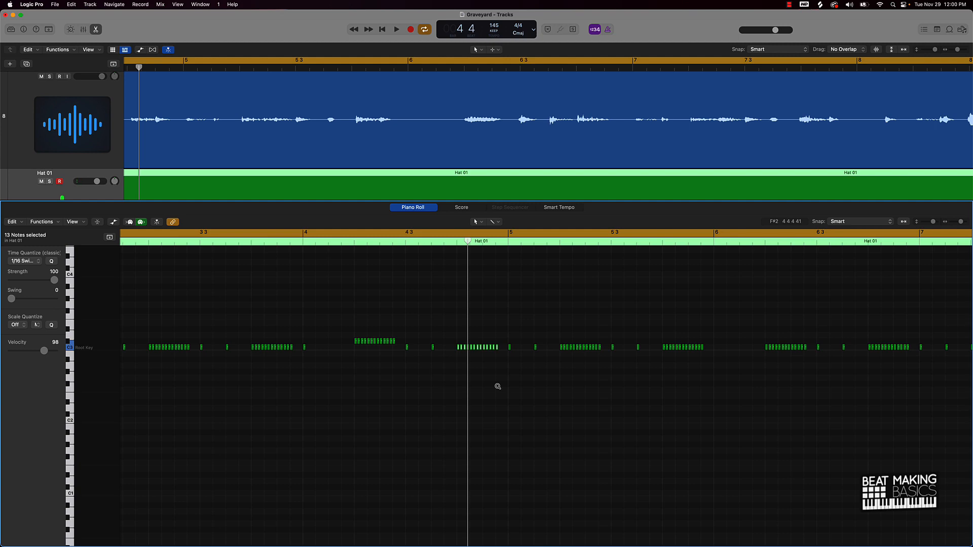
key(alt+Down)
key(alt+Down)
key(alt+Down)
key(alt+Down)
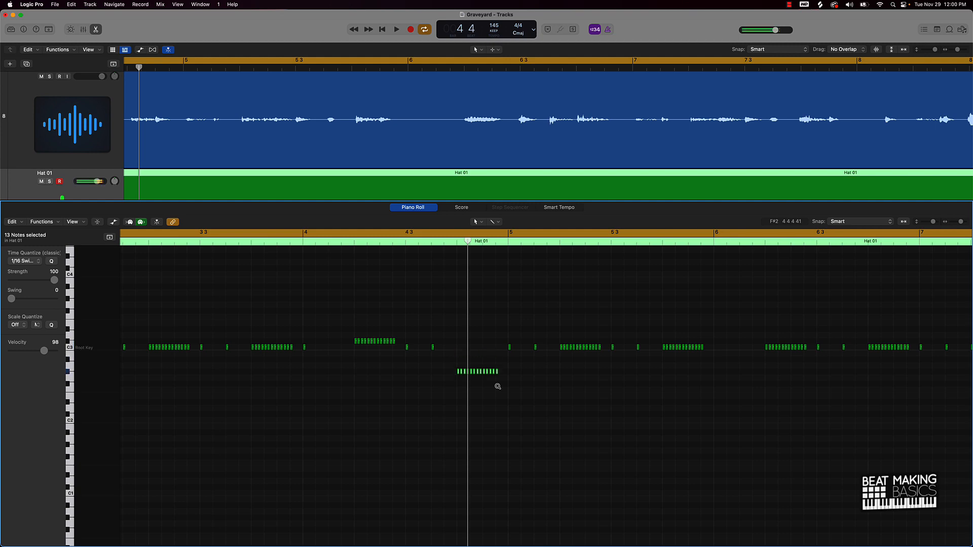
key(space)
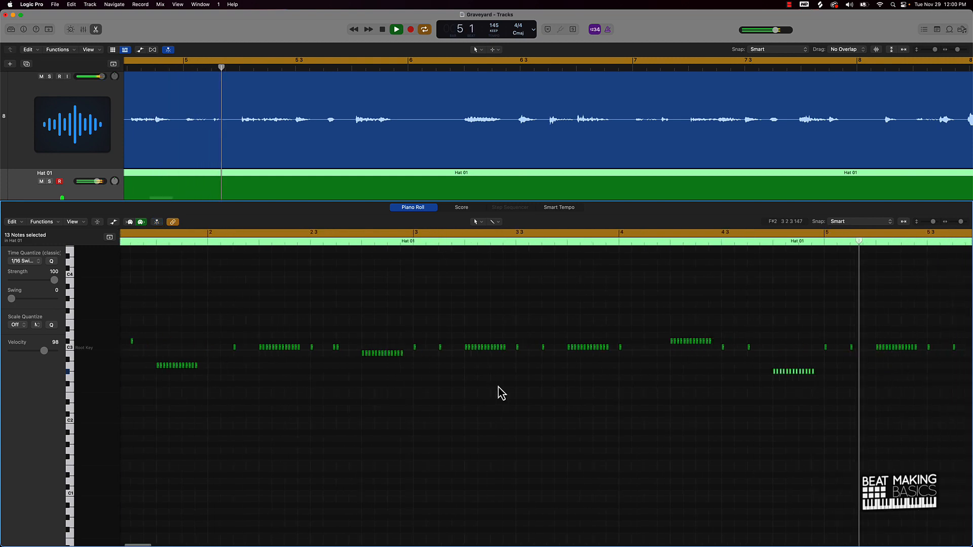
Step: Transpose the 13-note roll at beat 2 of bar 5 down three semitones to A2 and play the loop back
key(space)
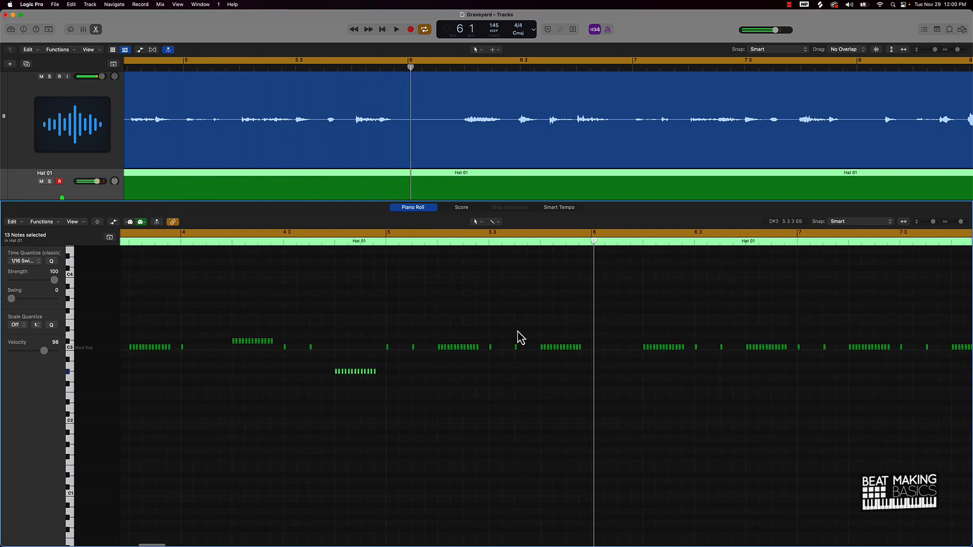
drag(484, 338, 440, 354)
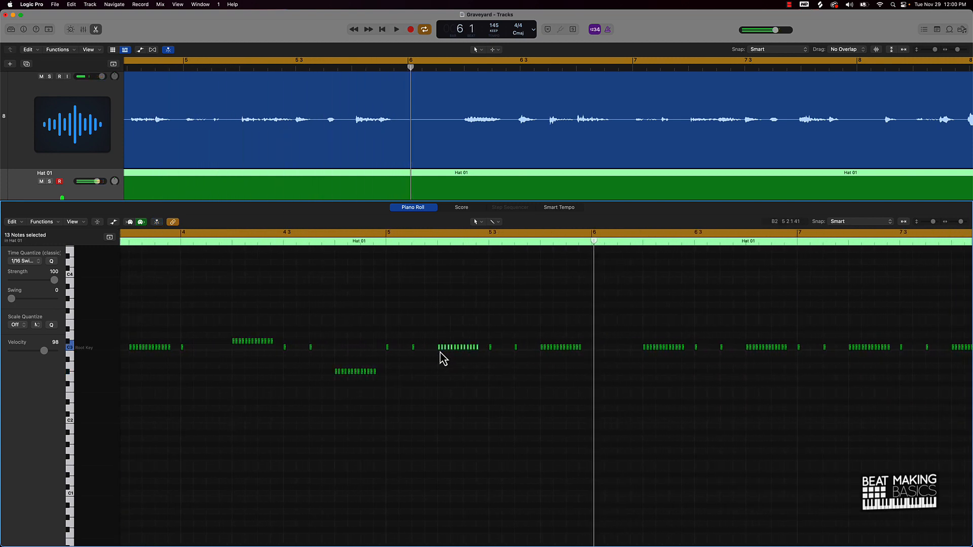
key(alt+Down)
key(alt+Down)
key(alt+Down)
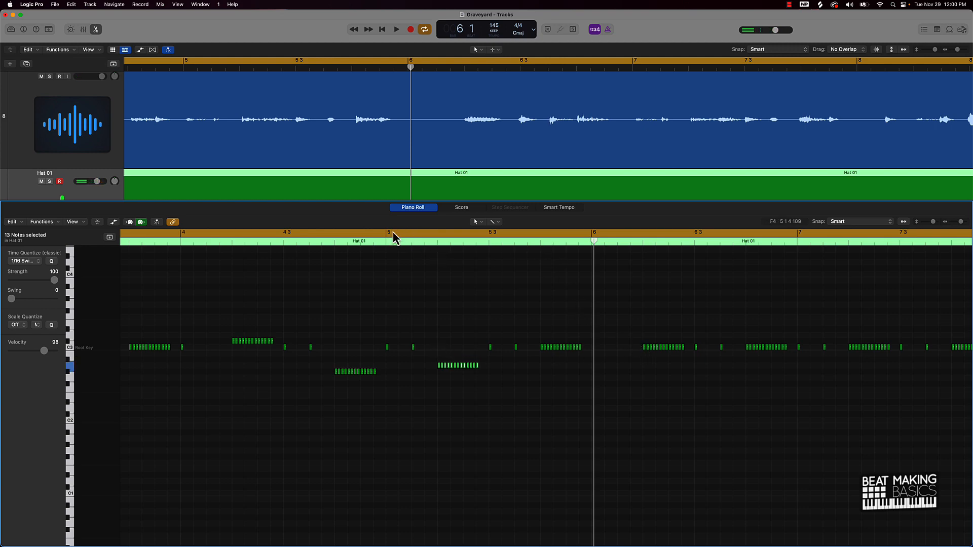
double_click(385, 250)
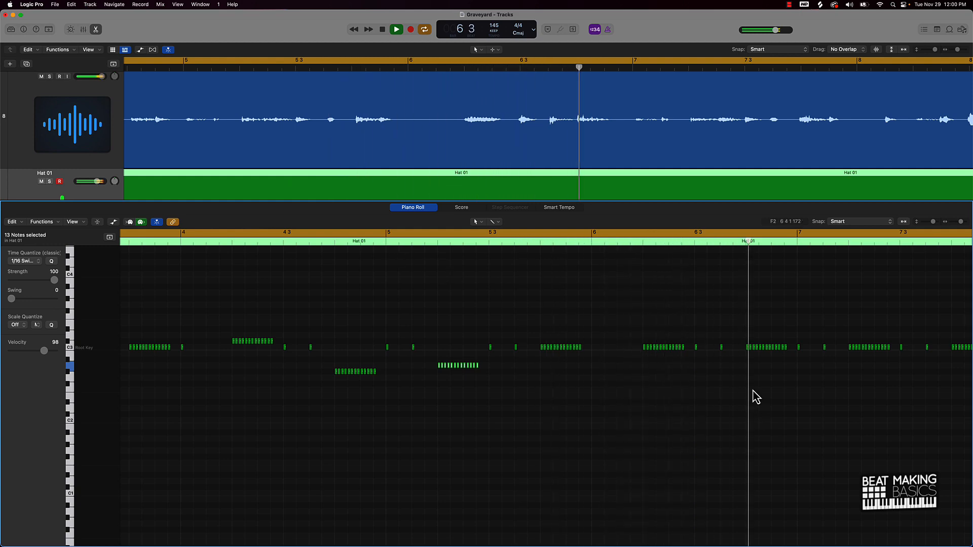
key(space)
Step: Transpose the 13-note roll at beat 2 of bar 6 up one semitone to C#3 and play it back
drag(688, 345, 629, 352)
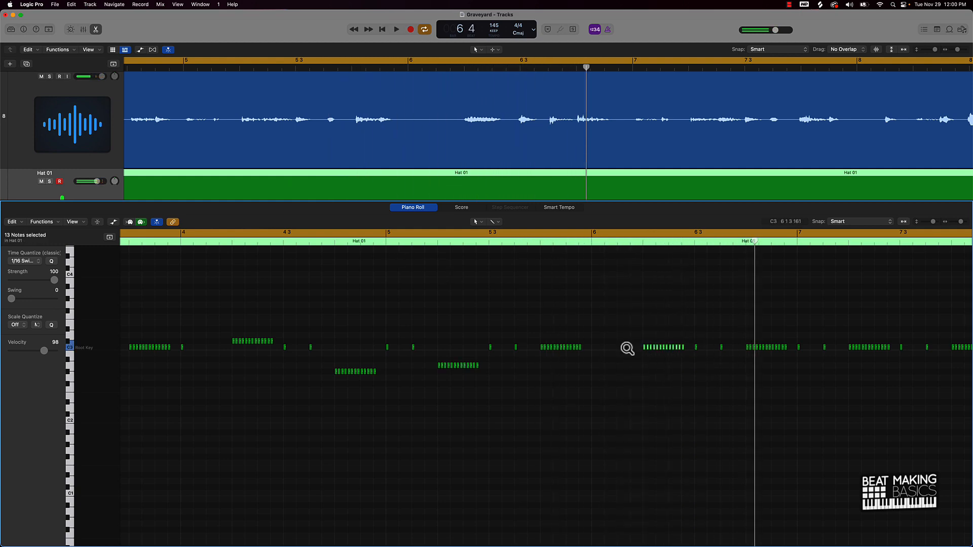
key(alt+Up)
click(583, 245)
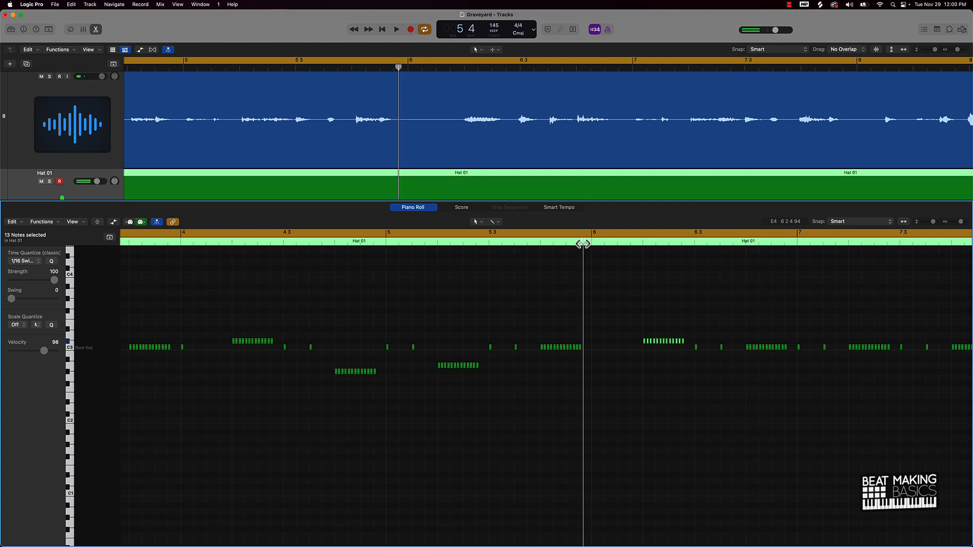
key(space)
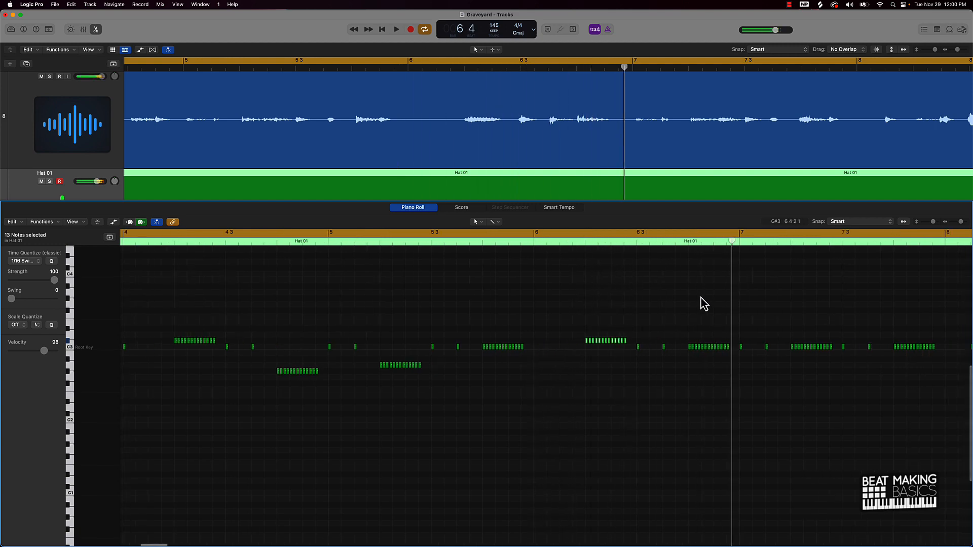
Step: Transpose the 13-note roll at beat 4 of bar 6 down two semitones to A#2
drag(655, 342, 712, 360)
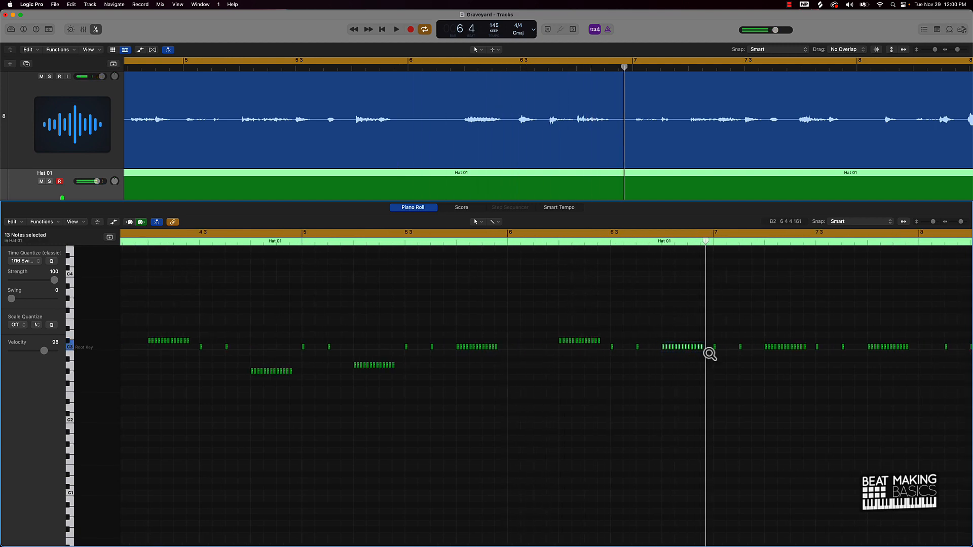
key(alt+Down)
key(alt+Down)
scroll(730, 327, right, 6)
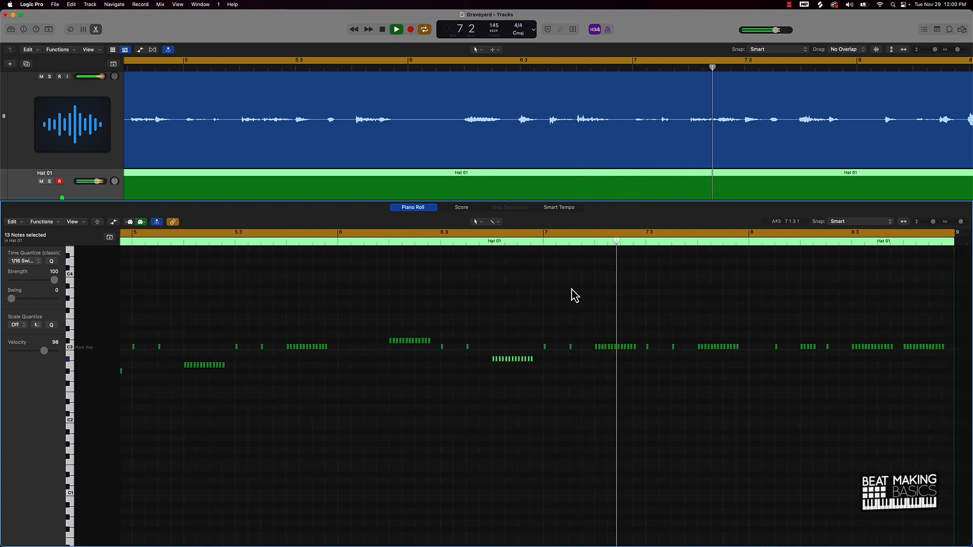
Step: Transpose the 13-note roll at beat 4 of bar 7 down one semitone to B2 and play on through bar 8
drag(580, 324, 629, 353)
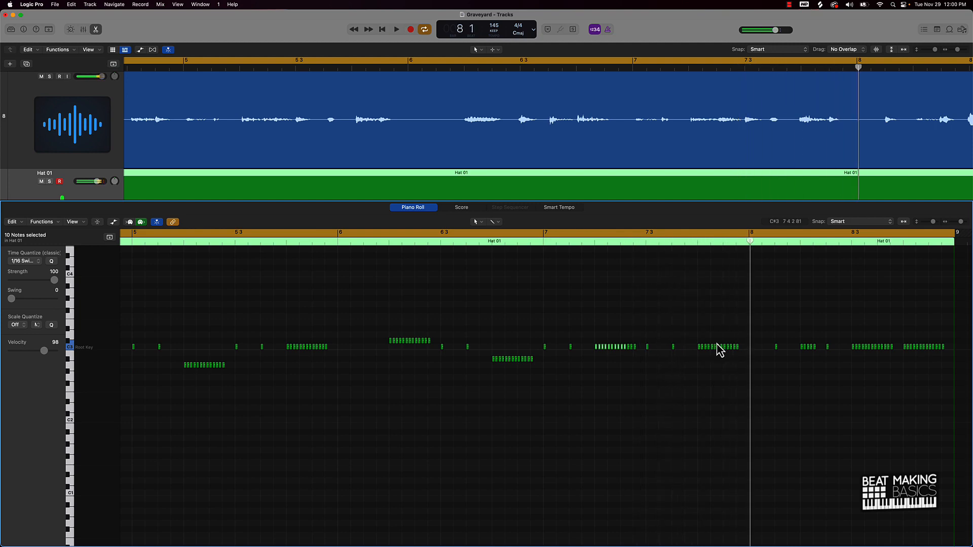
drag(690, 335, 752, 372)
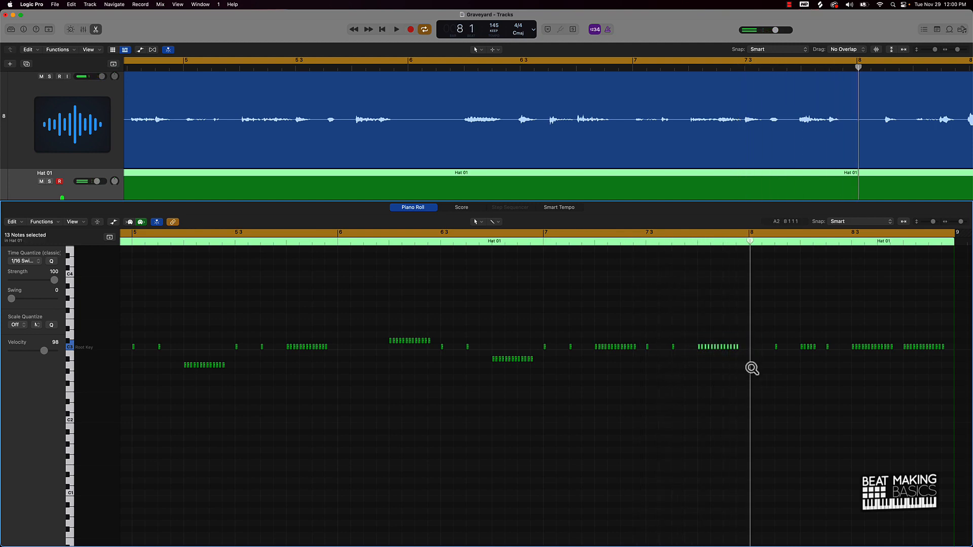
key(alt+Down)
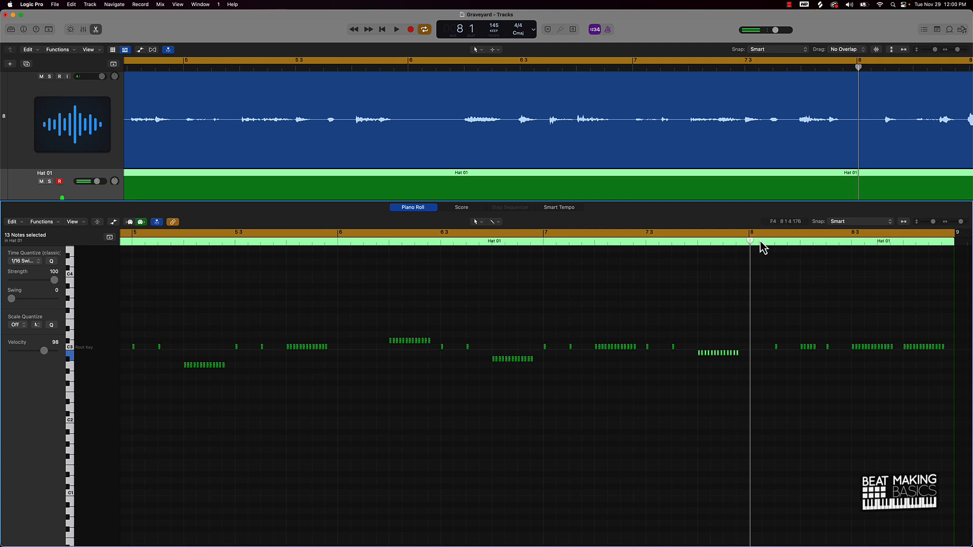
key(space)
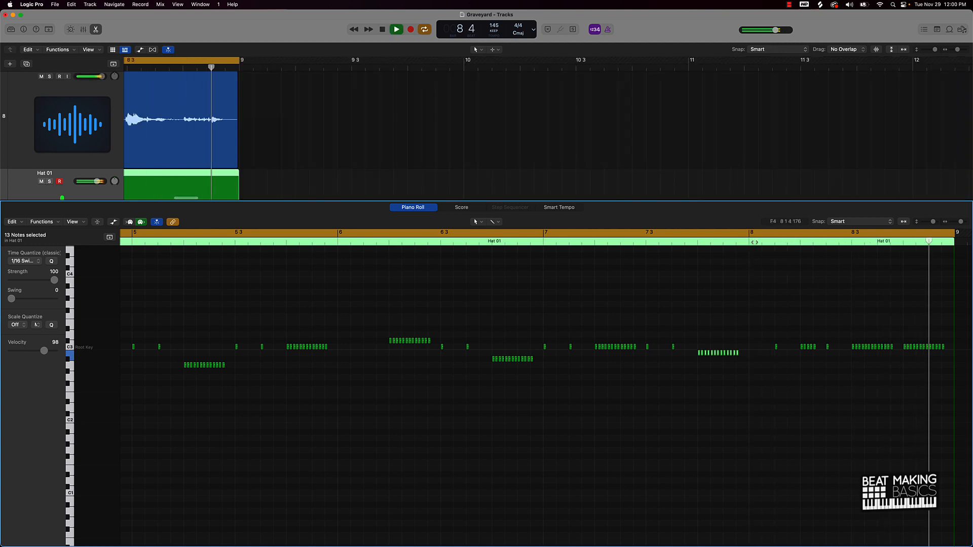
Step: Stop playback and transpose the final 13-note roll at beat 4 of bar 8 down two semitones to A#2
key(space)
click(895, 335)
drag(902, 332, 937, 364)
key(alt+Down)
key(alt+Down)
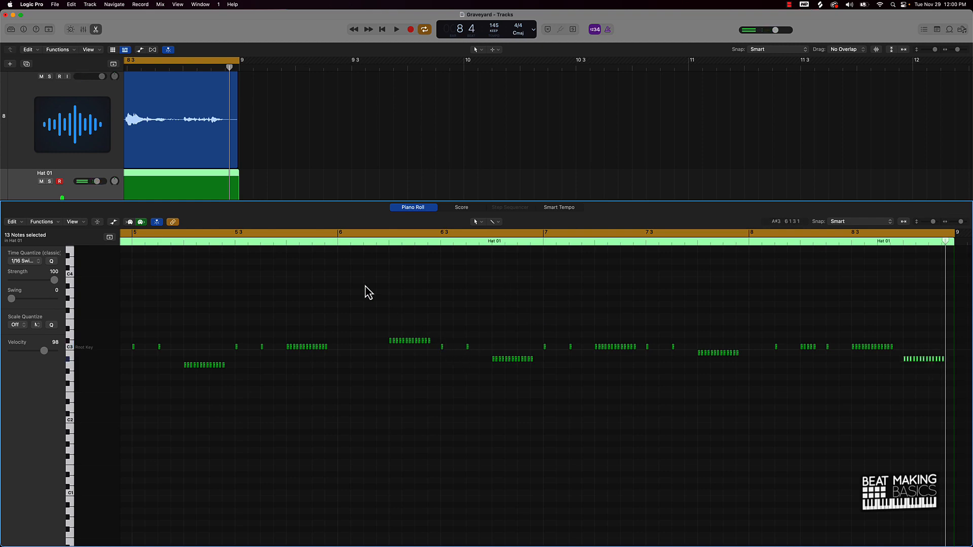
Step: Mute the audio track above Hat 01 and deselect the hi-hat notes
scroll(369, 288, left, 10)
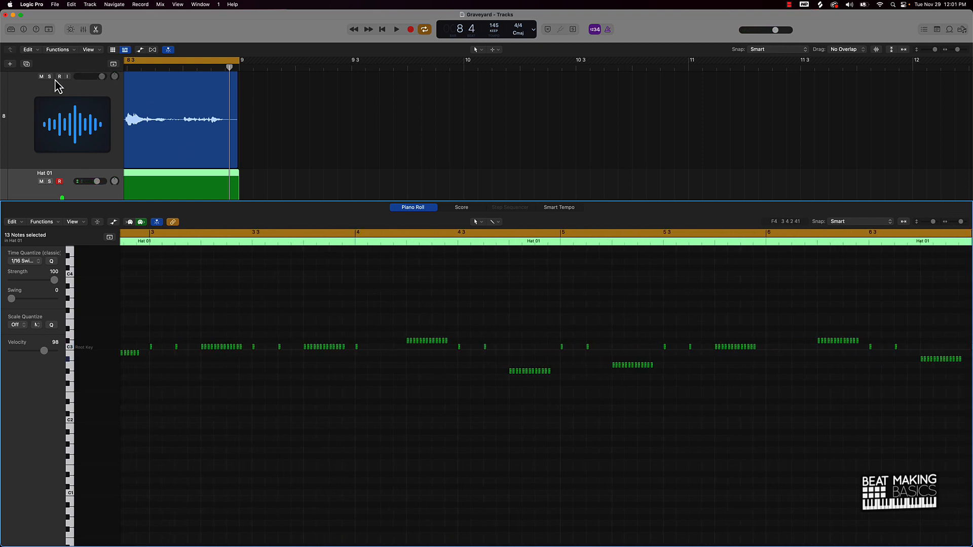
click(41, 76)
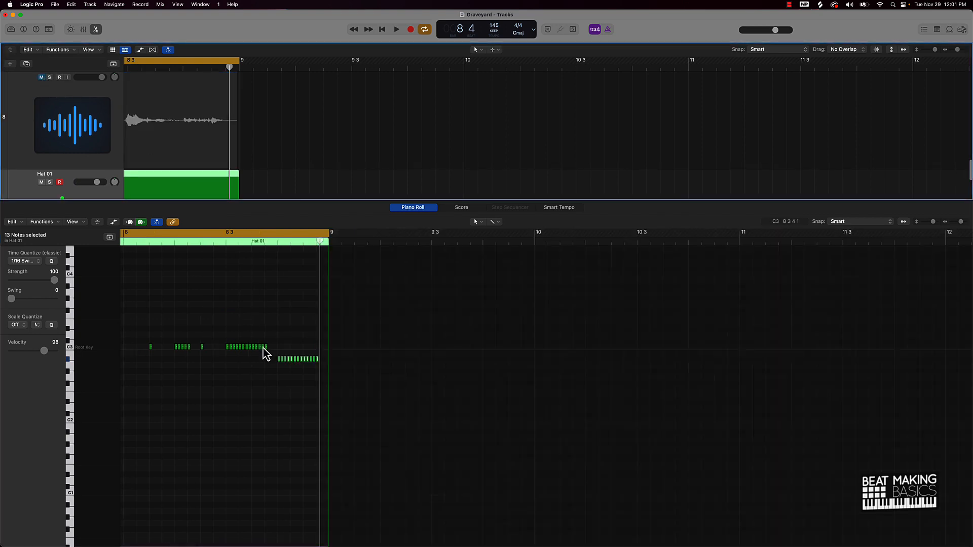
click(278, 327)
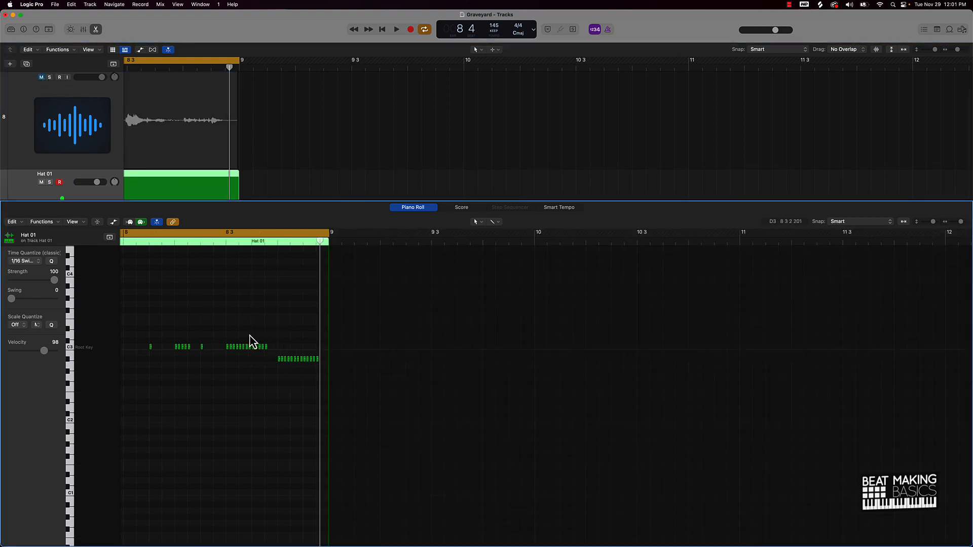
Step: Show the automation lane beneath the hi-hat notes for bars 7 and 8, keeping it on Ch. 1: Note Velocity
scroll(168, 273, down, 10)
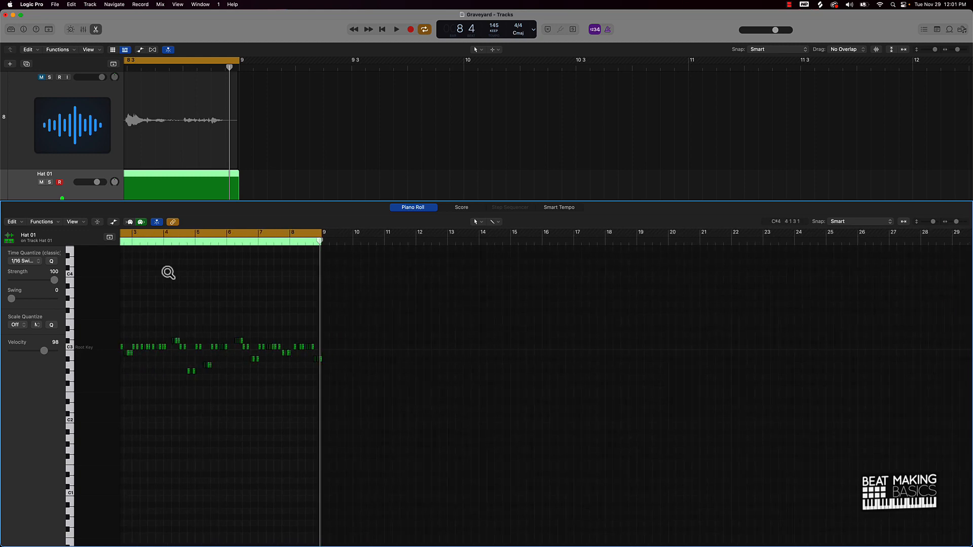
scroll(168, 272, up, 8)
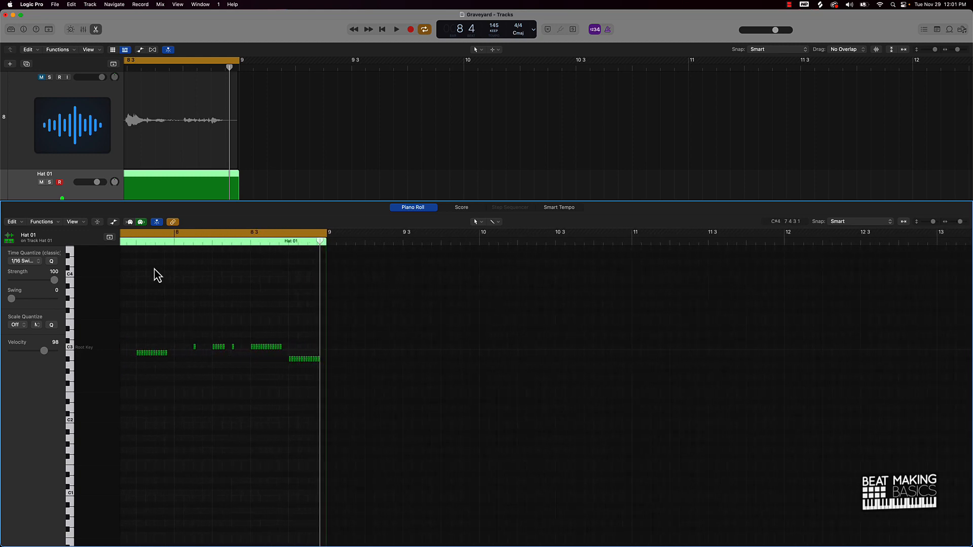
scroll(157, 276, left, 3)
click(114, 222)
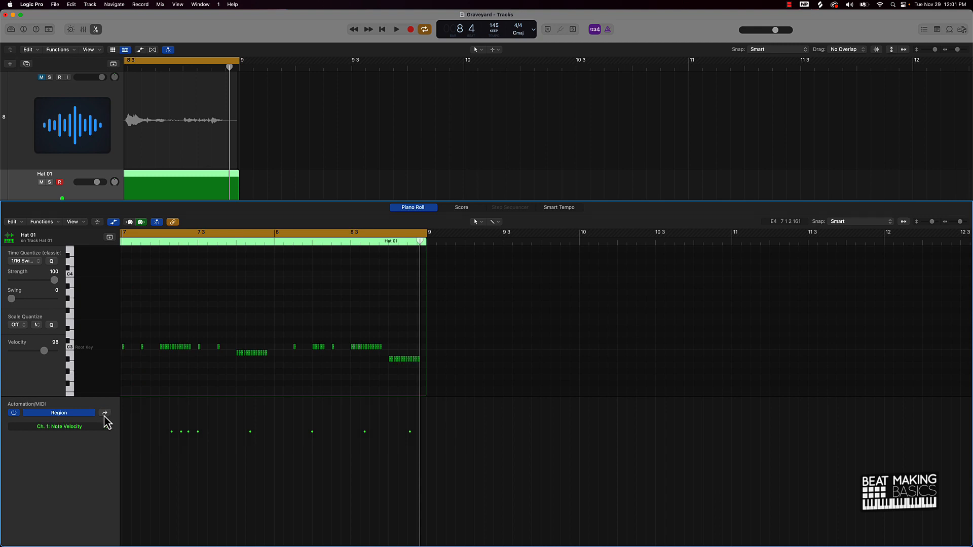
click(86, 432)
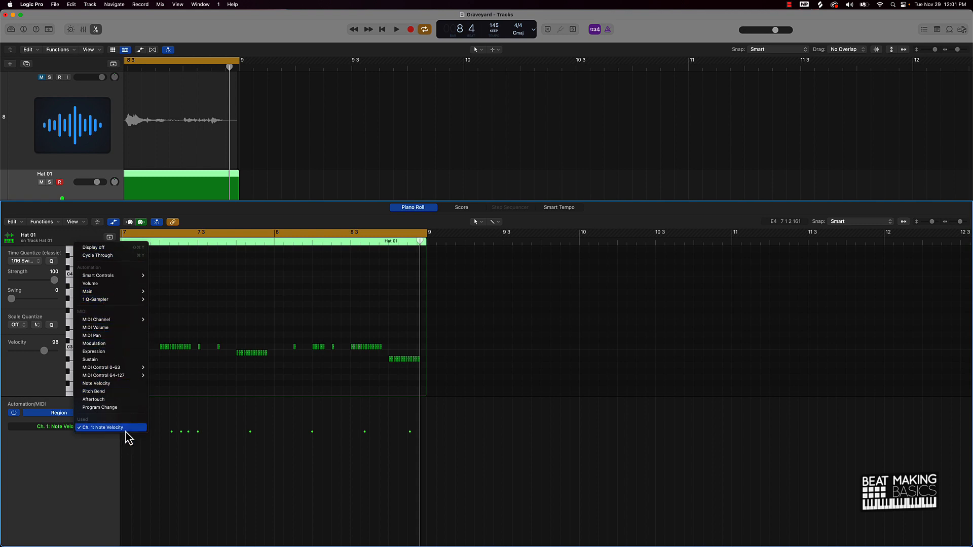
click(76, 465)
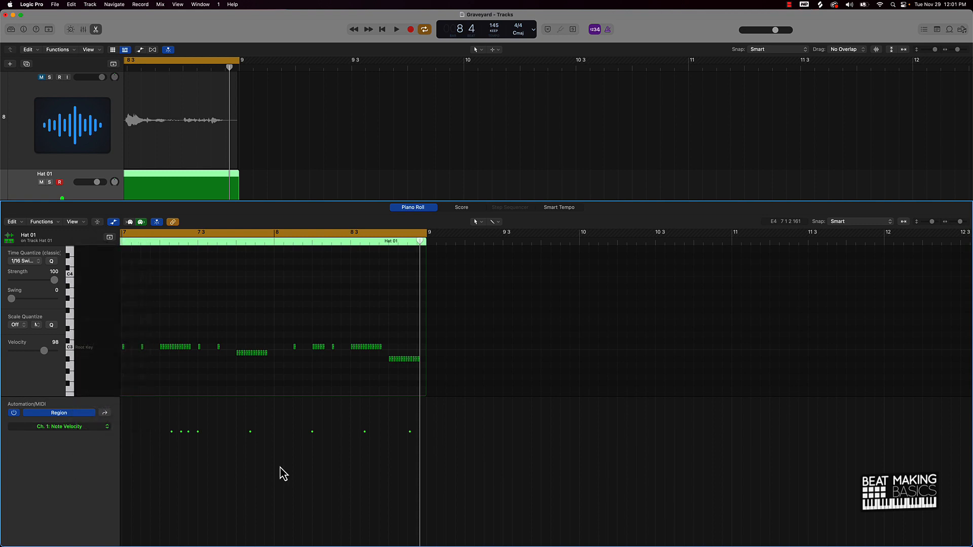
Step: Select the 13-note roll at beat 4 of bar 8 and draw a falling velocity ramp across it
drag(385, 357, 449, 380)
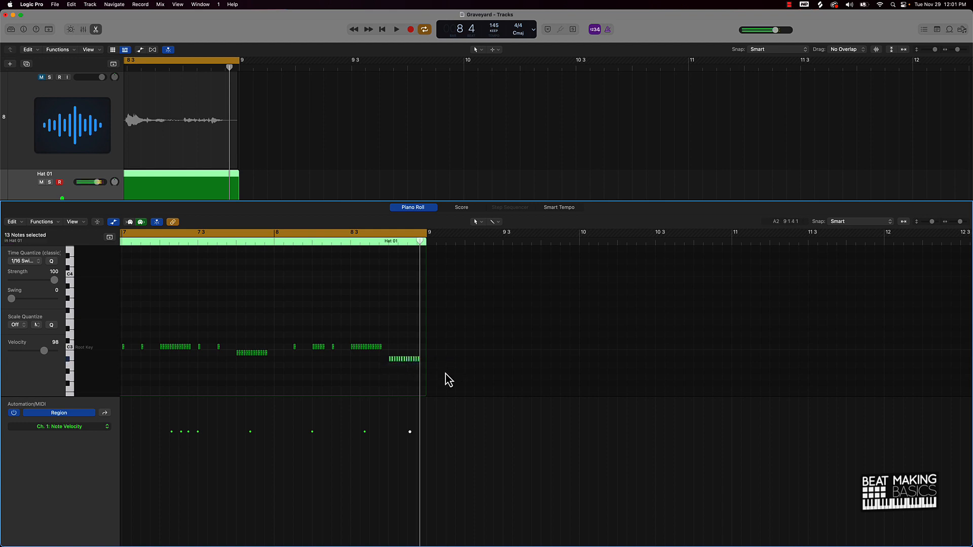
drag(392, 434, 430, 477)
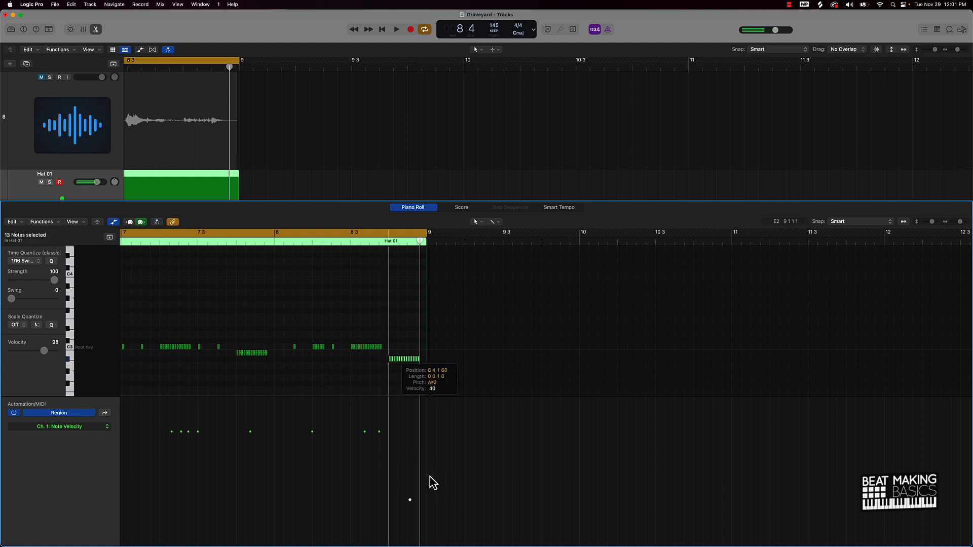
click(398, 437)
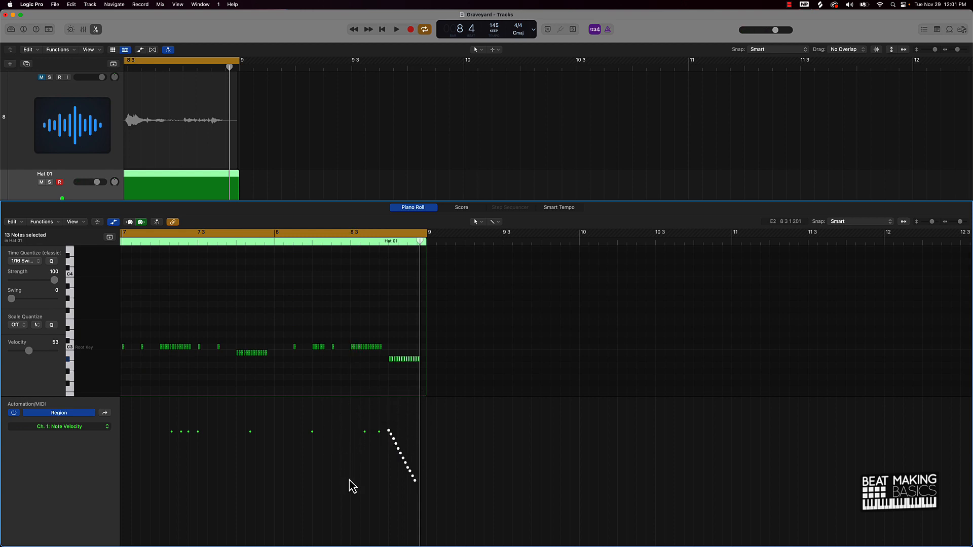
Step: Draw a rising velocity ramp on the roll at beat 3 of bar 8 and a falling one across the short roll at beat 2
drag(350, 480, 388, 432)
scroll(307, 458, left, 5)
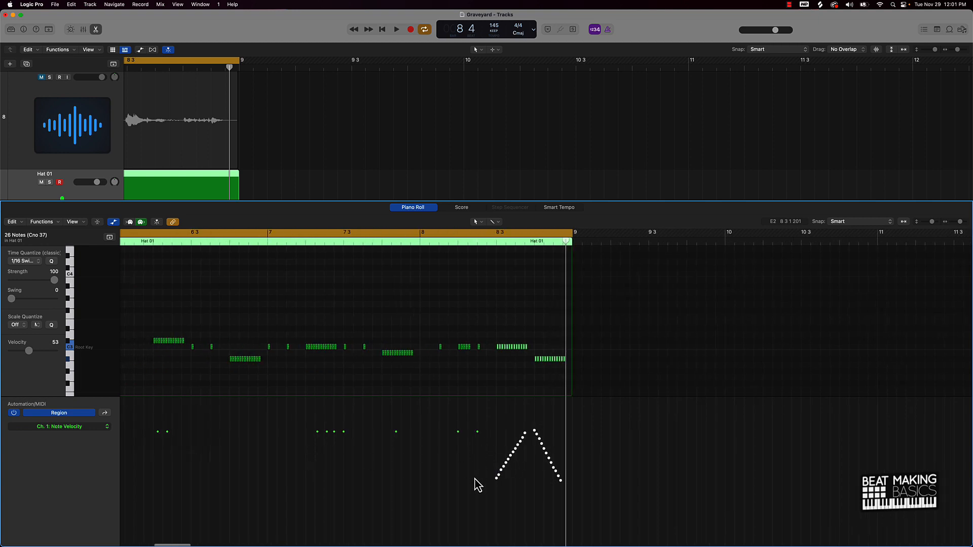
drag(480, 470, 459, 441)
Step: Draw a falling velocity ramp on the roll at beat 4 of bar 7 and a rising one on the roll at beat 2
drag(382, 434, 411, 470)
drag(305, 477, 345, 442)
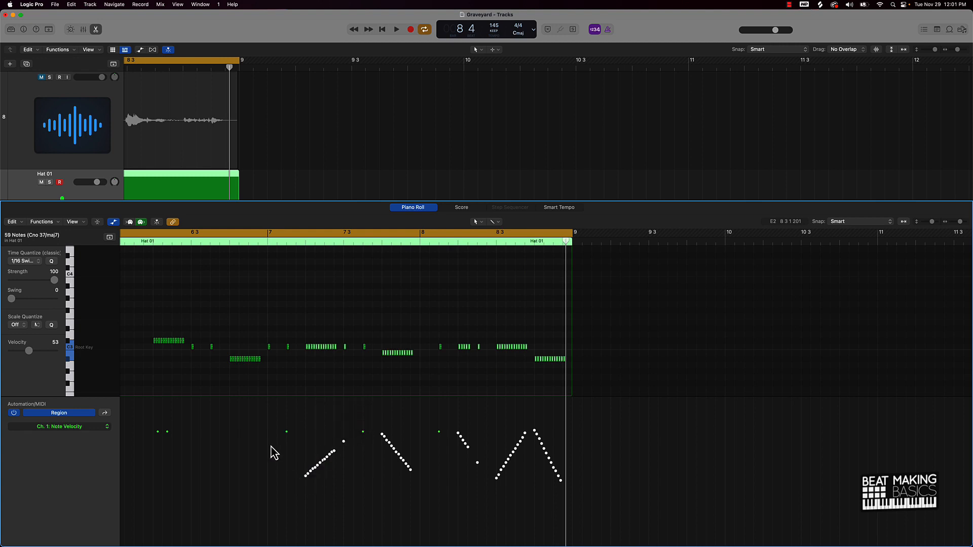
click(288, 451)
Step: Draw a rising velocity ramp on the roll at beat 4 of bar 6 and a falling one on the roll at beat 2
scroll(288, 452, left, 5)
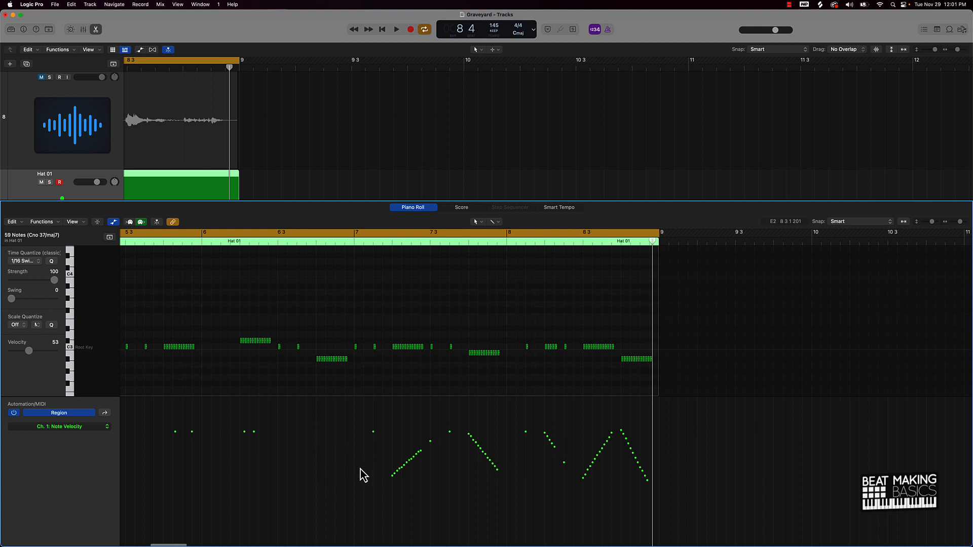
mouse_move(316, 472)
mouse_down()
mouse_move(360, 433)
mouse_move(337, 434)
mouse_up()
scroll(278, 456, left, 5)
scroll(324, 445, left, 1)
scroll(320, 445, left, 5)
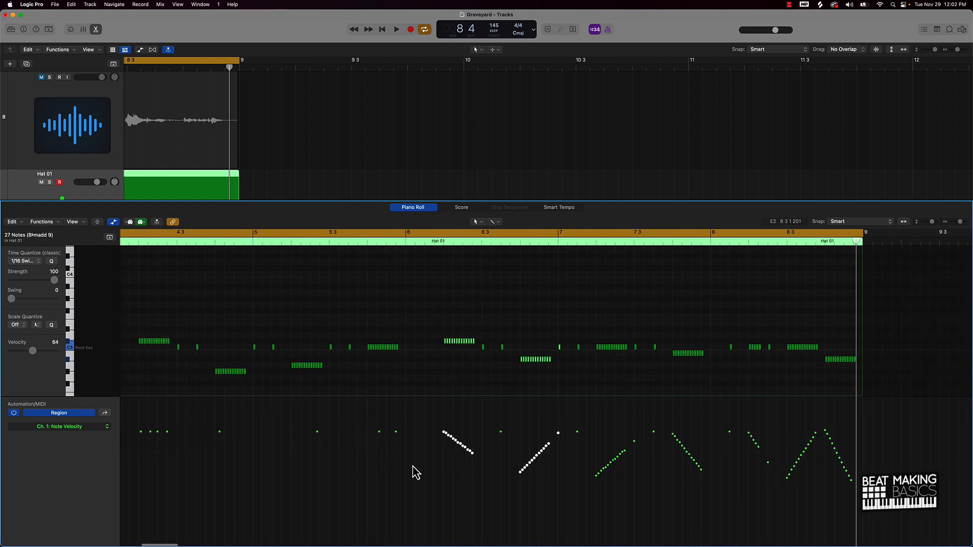
Step: Draw a falling velocity ramp on the roll at beat 4 of bar 5 and a rising one on the roll at beat 2
drag(396, 465, 366, 435)
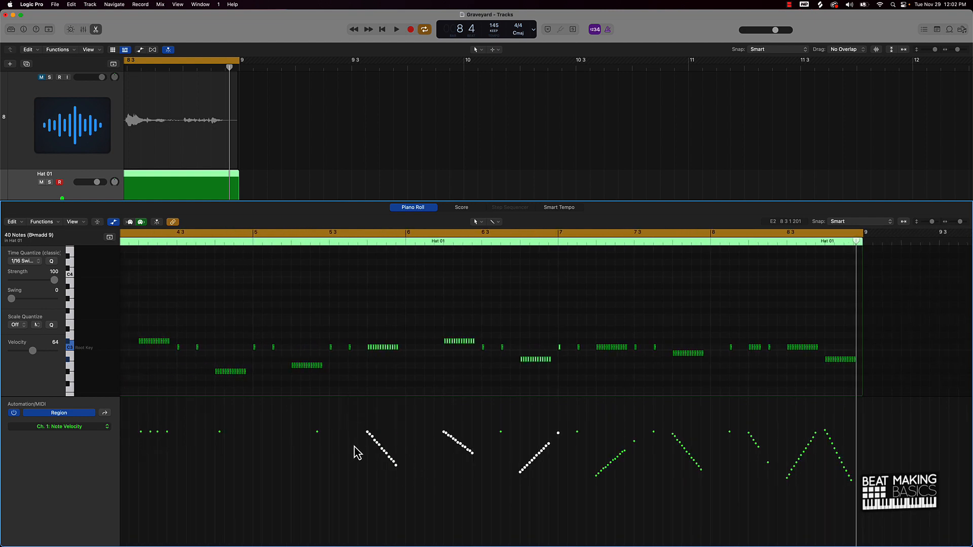
scroll(355, 452, left, 7)
scroll(357, 452, left, 1)
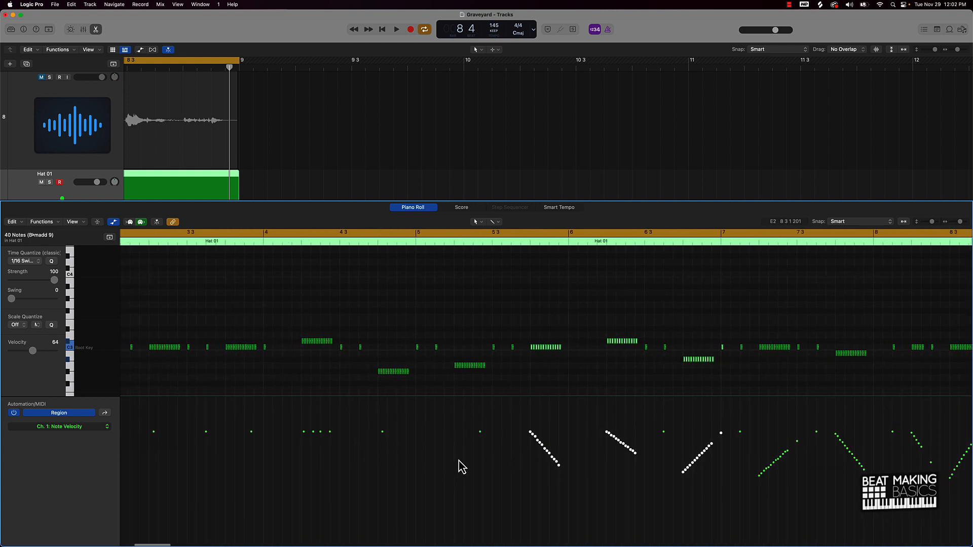
drag(458, 460, 492, 435)
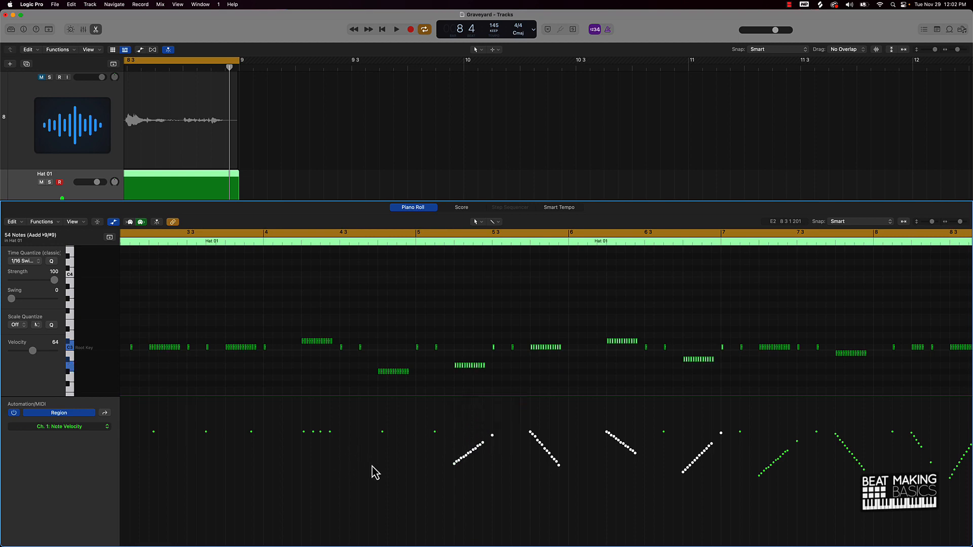
Step: Draw a rising velocity ramp on the roll at beat 4 of bar 4 and a falling one on the roll at beat 2
mouse_move(376, 462)
mouse_down()
mouse_move(409, 432)
mouse_move(428, 435)
mouse_move(416, 428)
mouse_up()
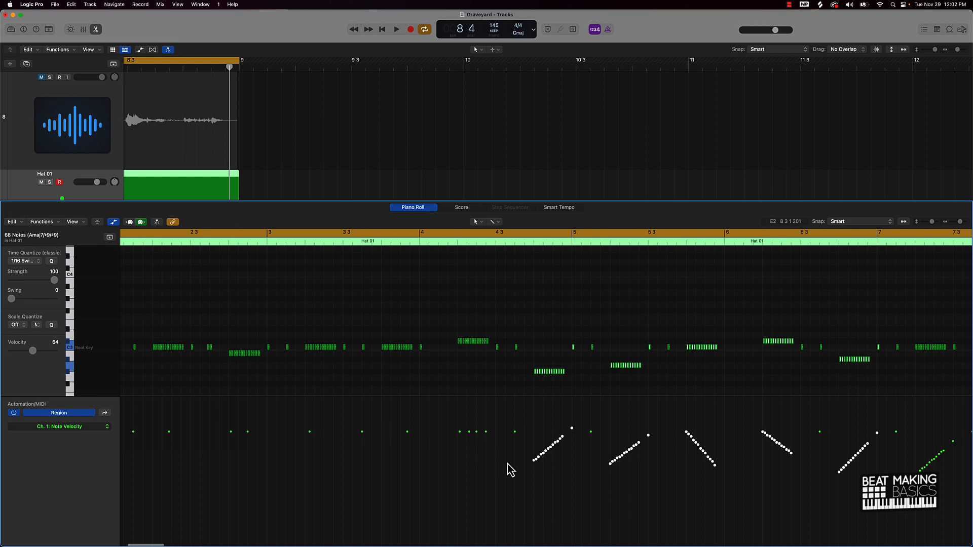
drag(496, 473, 456, 428)
Step: Draw a gently falling velocity ramp on the roll at beat 4 of bar 3
scroll(409, 452, left, 3)
scroll(407, 446, up, 1)
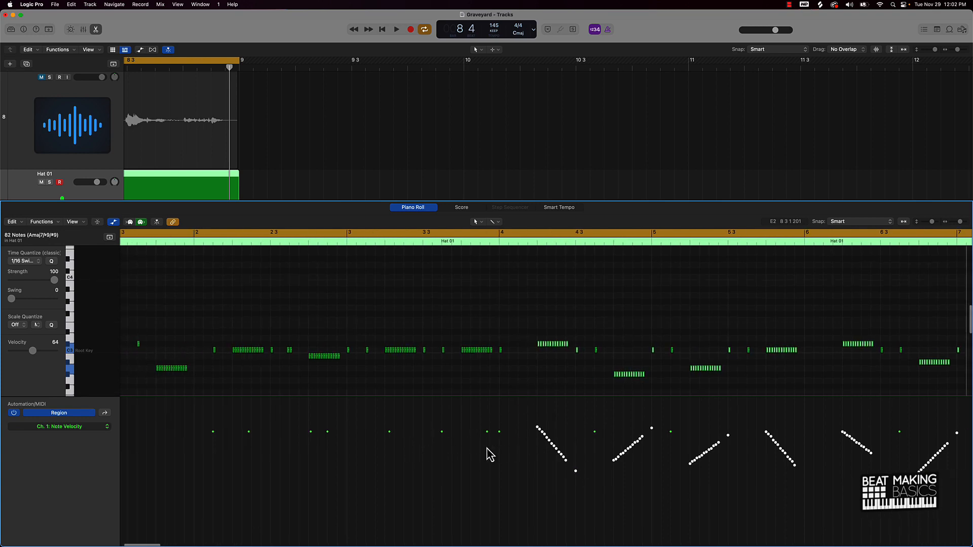
drag(492, 450, 463, 430)
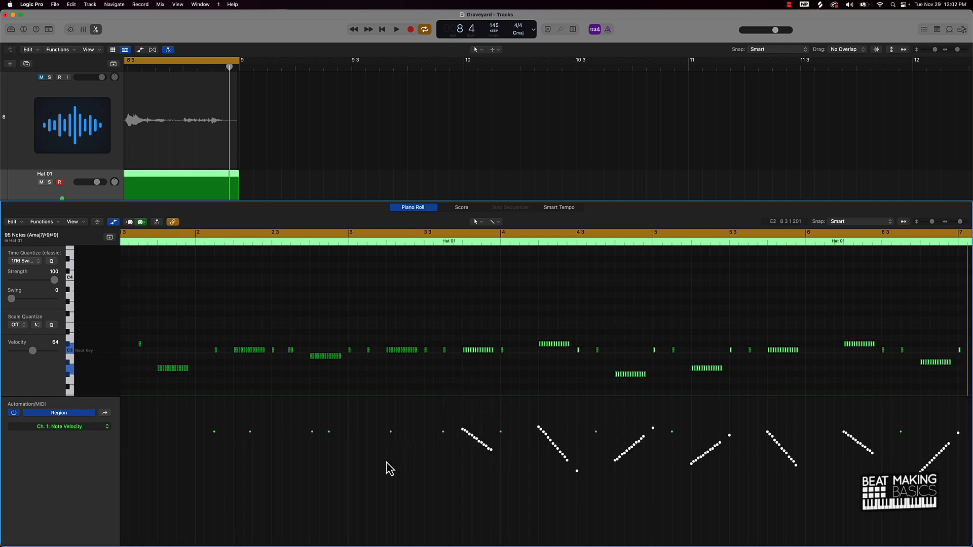
Step: Draw rising velocity ramps on the rolls at beat 2 of bar 3 and beat 4 of bar 2
drag(386, 462, 424, 433)
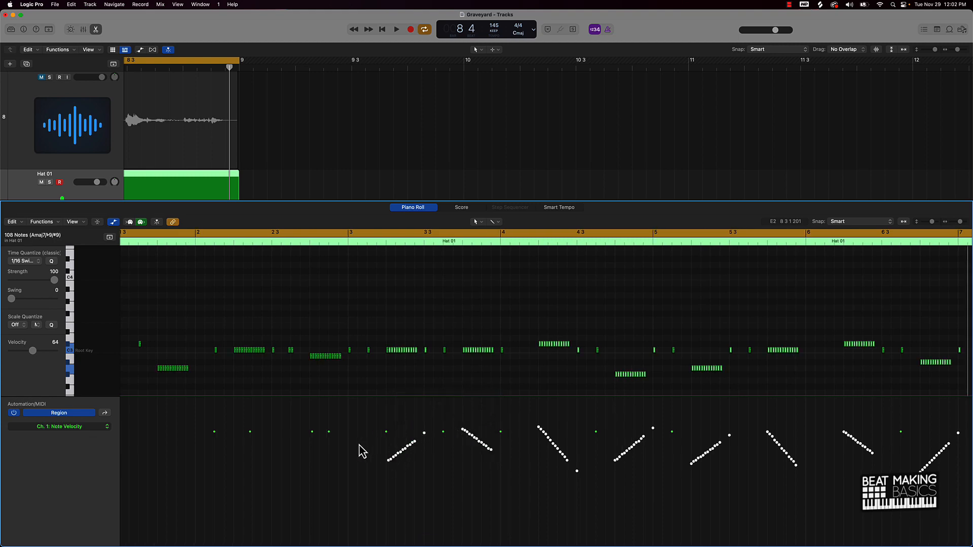
scroll(362, 451, left, 3)
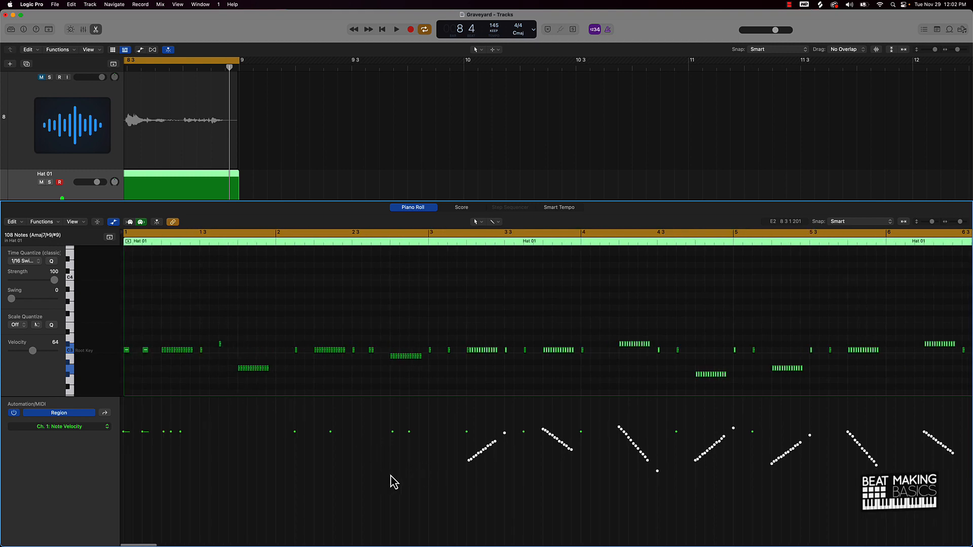
mouse_move(390, 476)
mouse_down()
mouse_move(446, 437)
mouse_move(395, 429)
mouse_up()
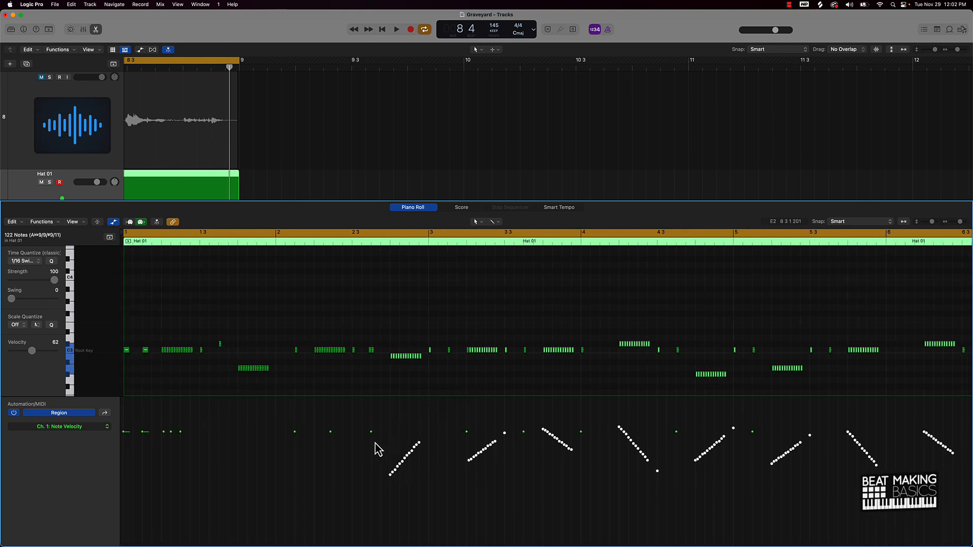
Step: Draw falling velocity ramps on the rolls at beat 2 of bars 2 and 1, and a rising one on the roll at beat 4 of bar 1
mouse_move(357, 474)
mouse_down()
mouse_move(320, 448)
mouse_move(313, 430)
mouse_up()
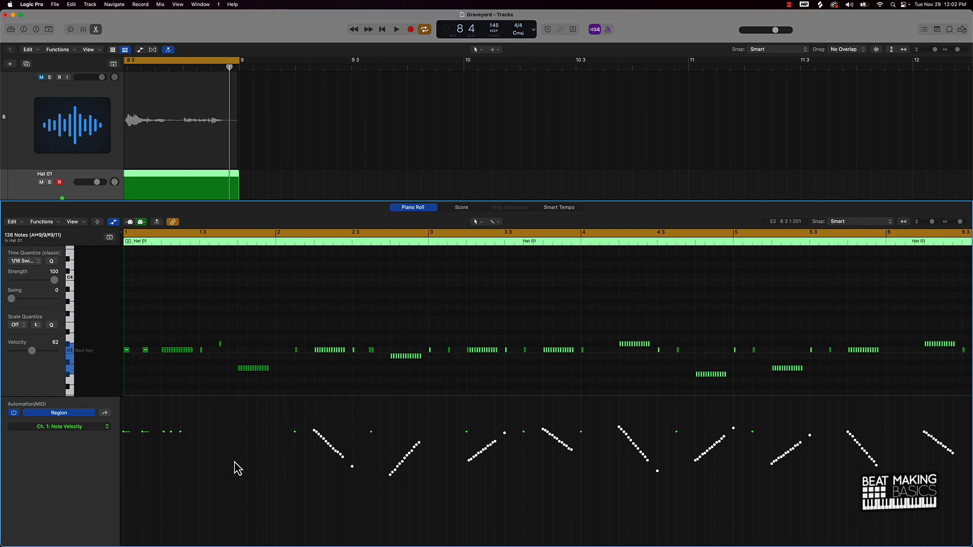
mouse_move(235, 462)
mouse_down()
mouse_move(275, 436)
mouse_move(268, 440)
mouse_up()
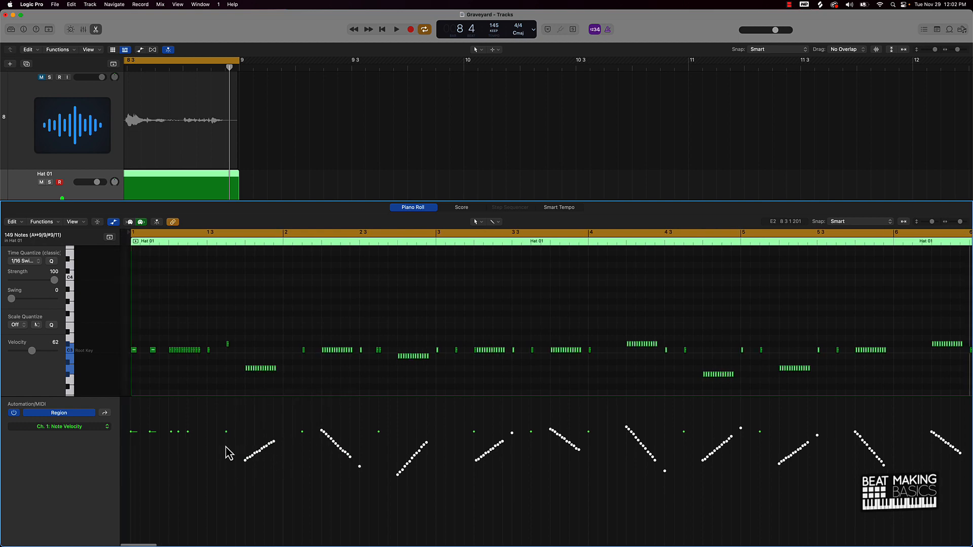
drag(200, 467, 162, 431)
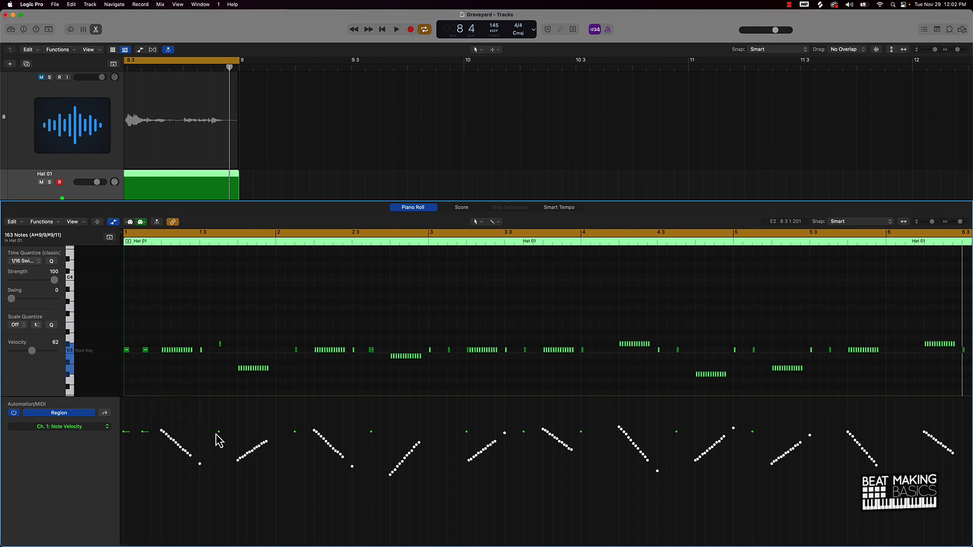
click(204, 381)
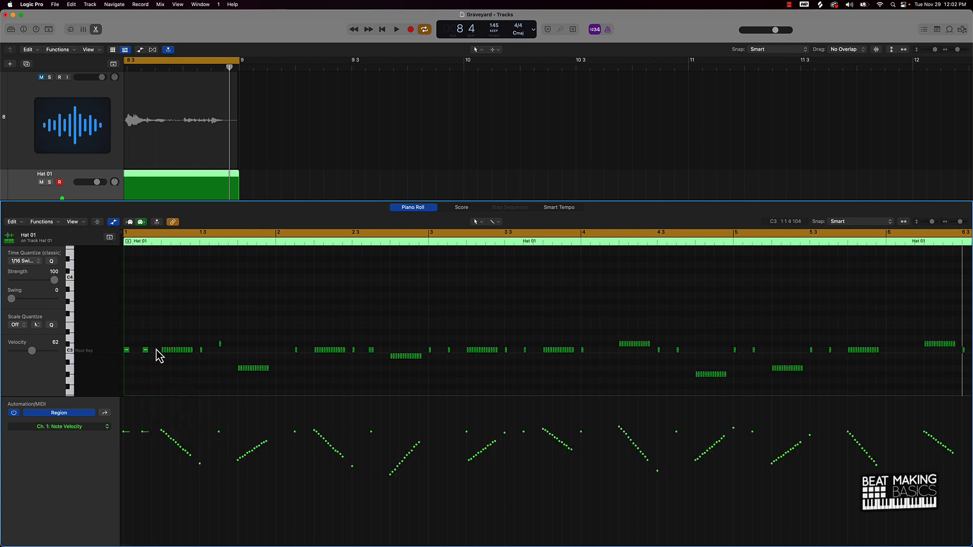
Step: Raise the single off-beat notes in the middle of beat 1 of bar 1 and beat 3 of bars 3 and 4 one semitone; lower bar 2's pair two
drag(145, 349, 146, 343)
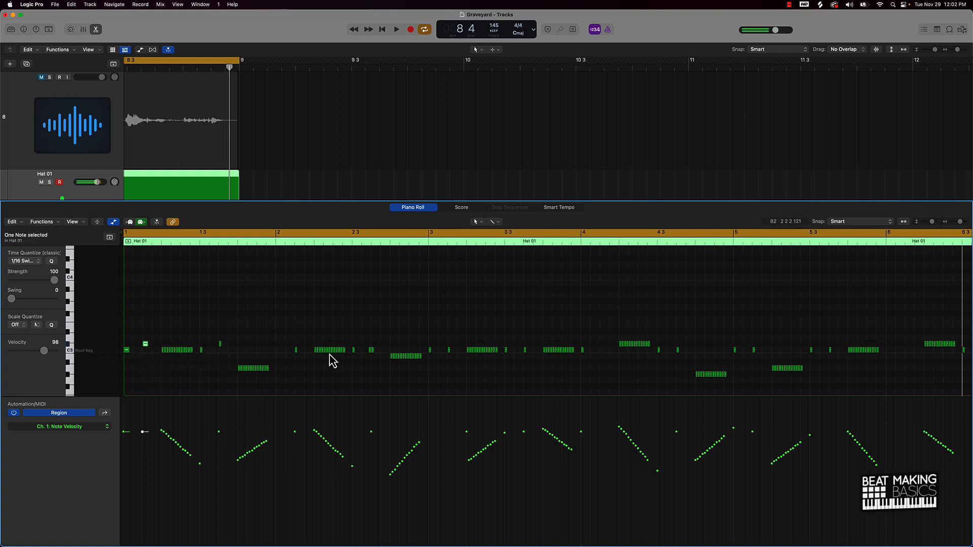
shift+click(371, 352)
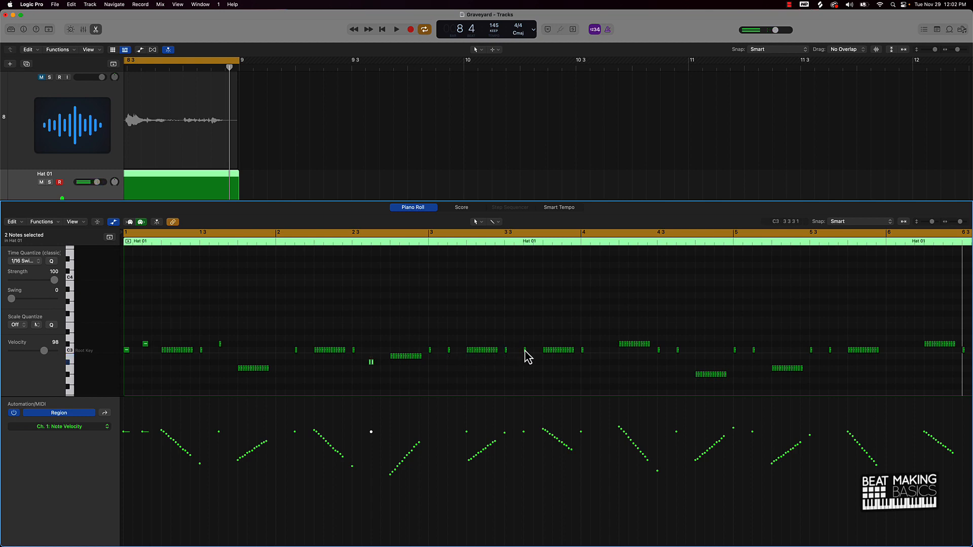
drag(525, 351, 525, 345)
key(alt+Up)
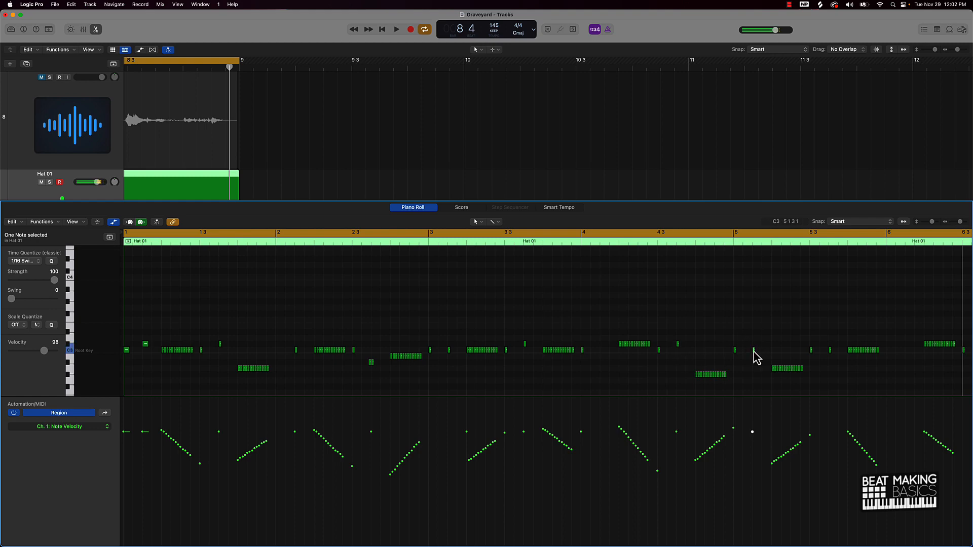
Step: Lower the off-beat note after beat 1 of bar 5 one semitone and raise the one after beat 3 one semitone
key(alt+Down)
click(831, 350)
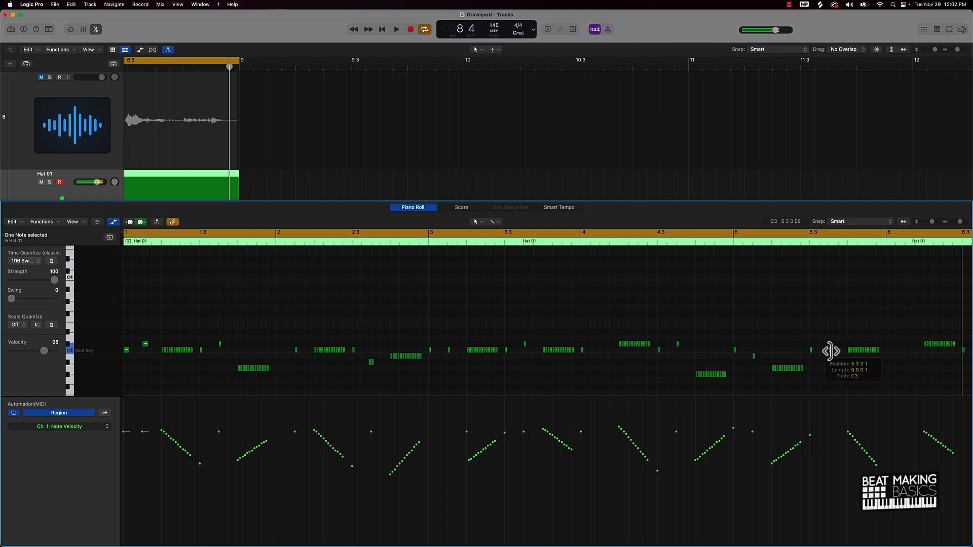
key(alt+Up)
Step: Lower the single off-beat notes after beat 3 of bar 6 and after beat 1 of bar 7 by one semitone
scroll(760, 333, right, 6)
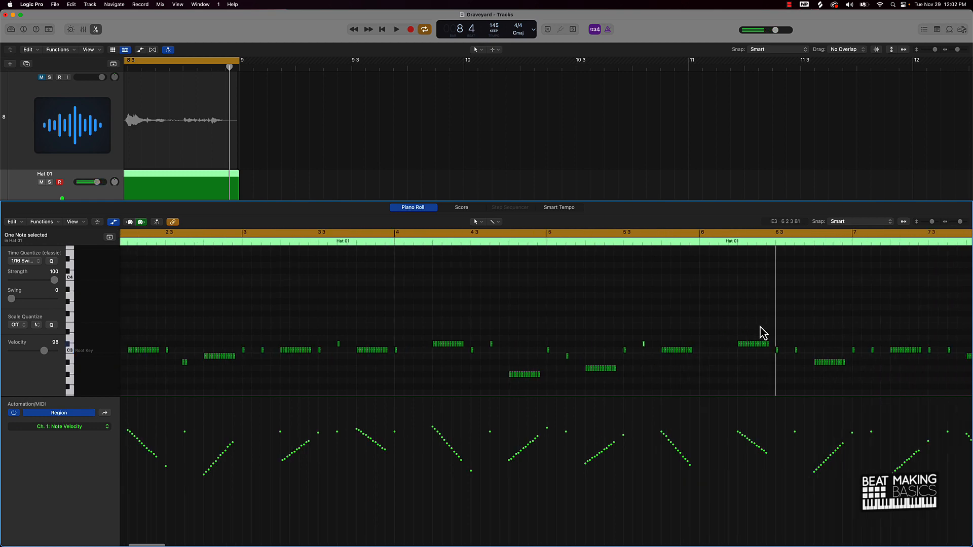
click(666, 350)
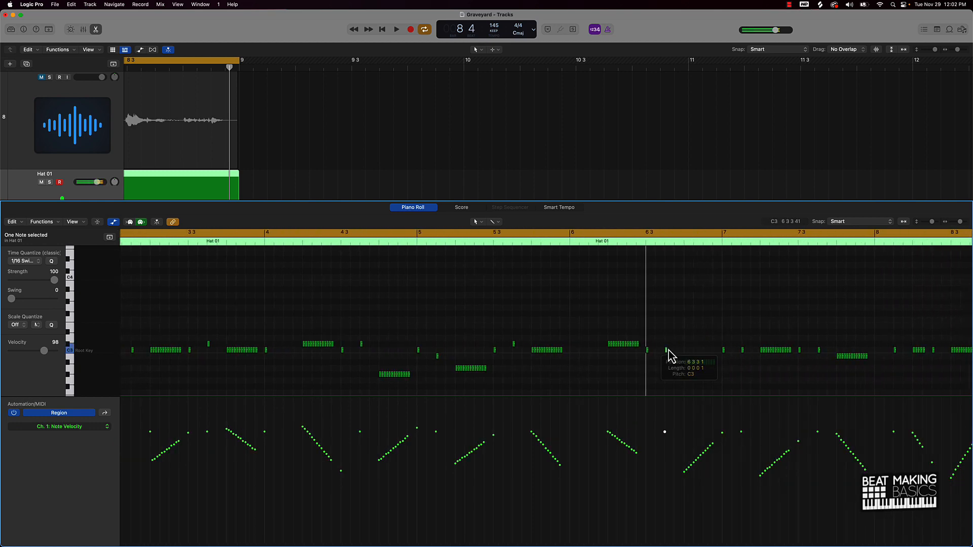
shift+click(741, 350)
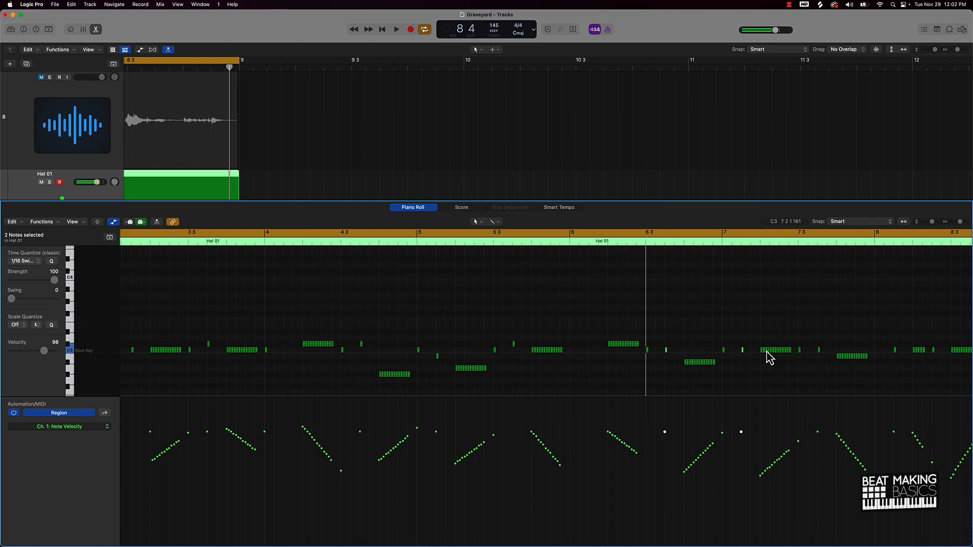
key(alt+Down)
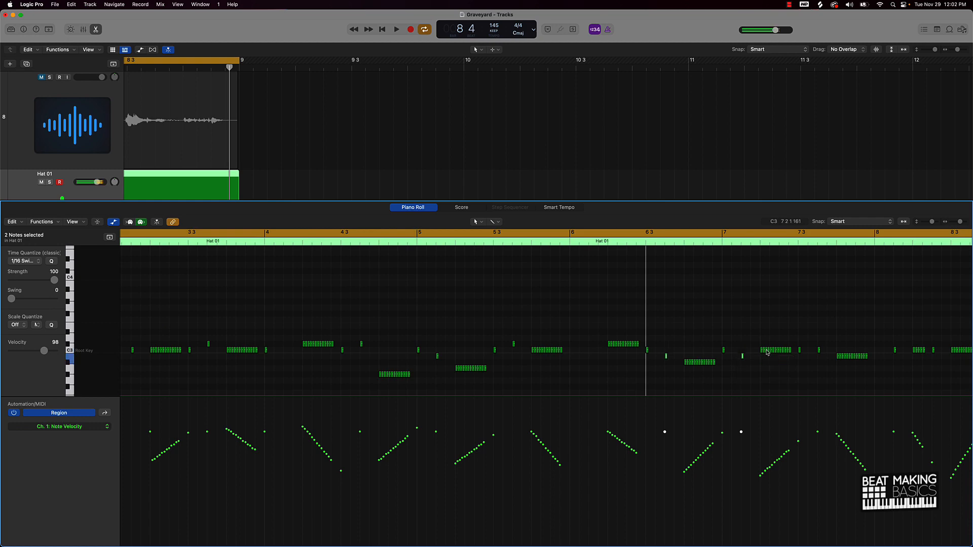
Step: Raise the single off-beat notes after beat 3 of bar 7 and after beat 1 of bar 8 by one semitone
click(819, 350)
shift+click(895, 350)
key(alt+Up)
click(730, 310)
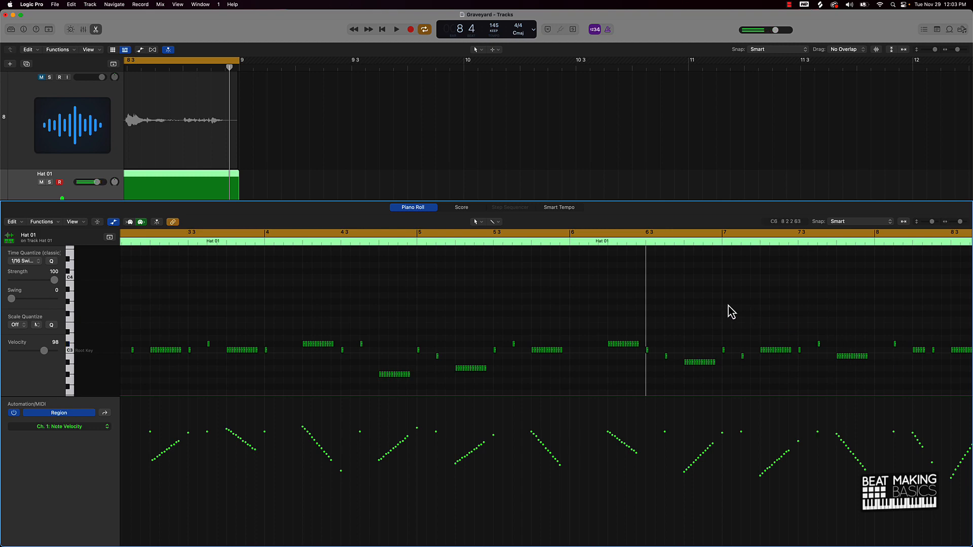
Step: Show the whole eight-bar arrangement and play the beat with the edited hi-hat pattern
ctrl+alt+click(328, 158)
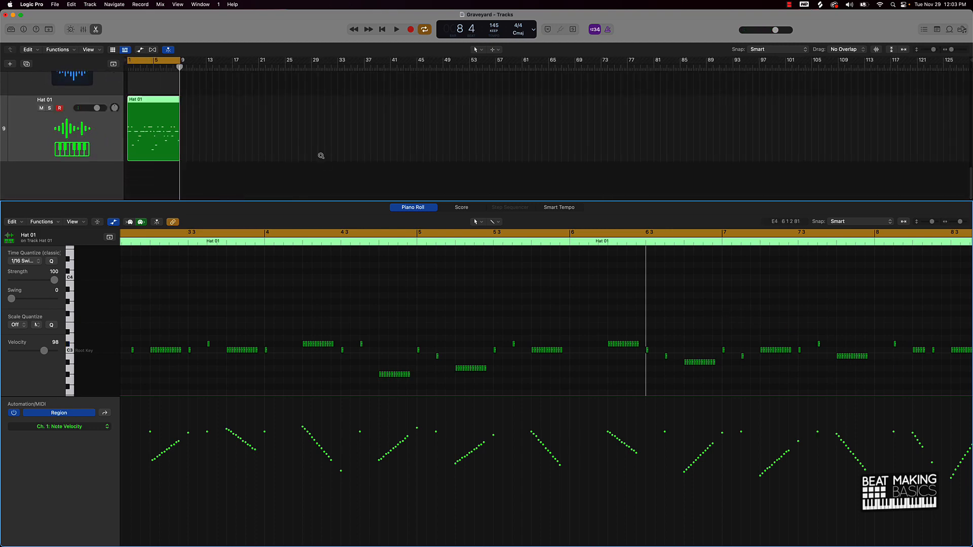
key(space)
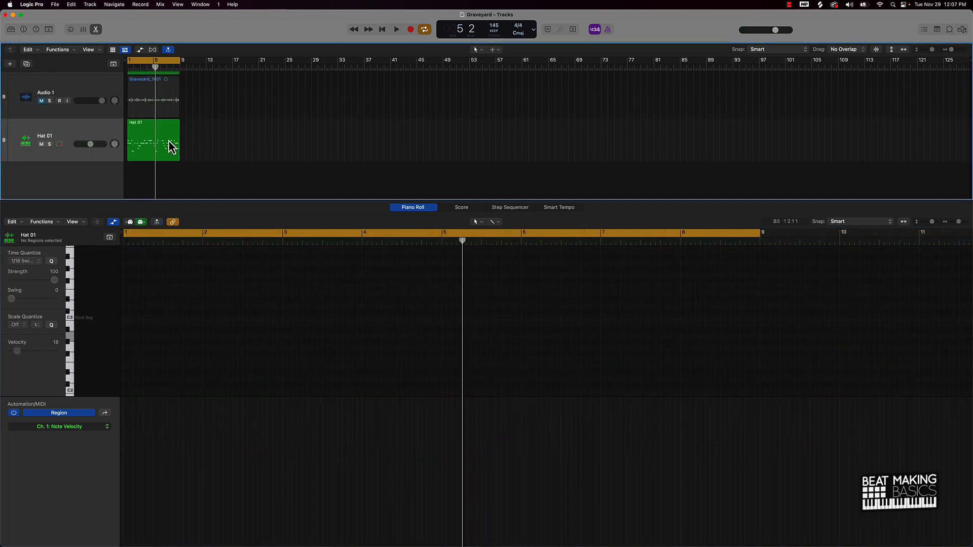
Step: Close the note editor to view all the tracks of the arrangement from Piano to Hat 01 together
scroll(169, 144, up, 6)
scroll(168, 144, down, 4)
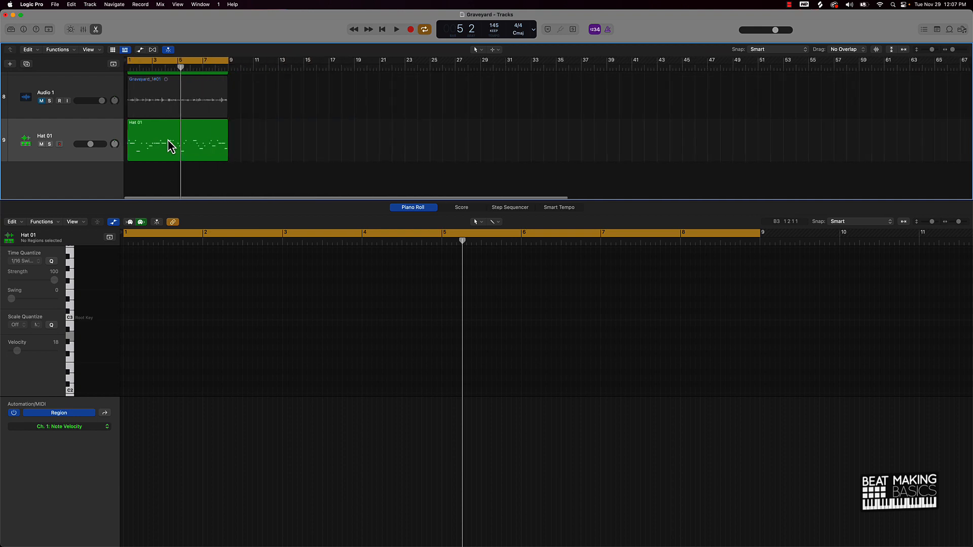
scroll(169, 145, down, 2)
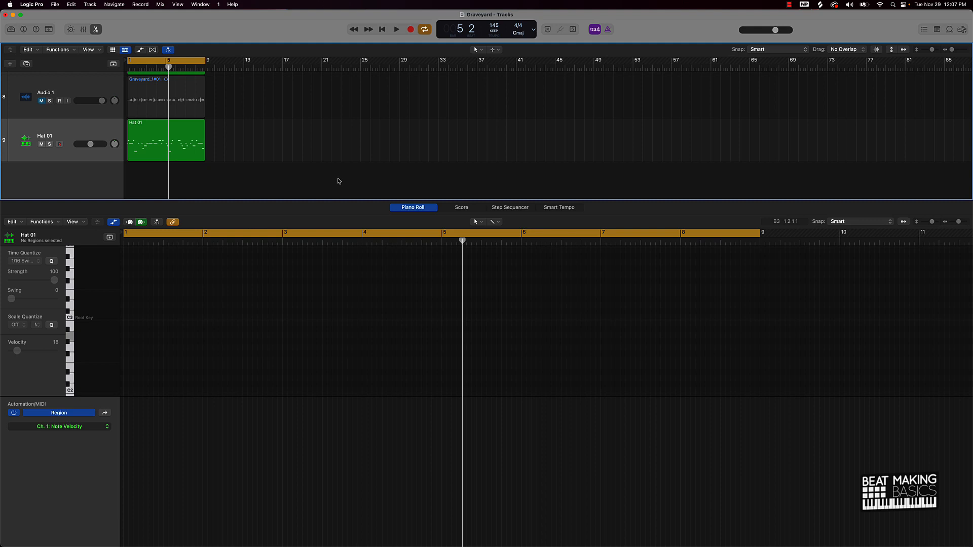
scroll(268, 156, up, 2)
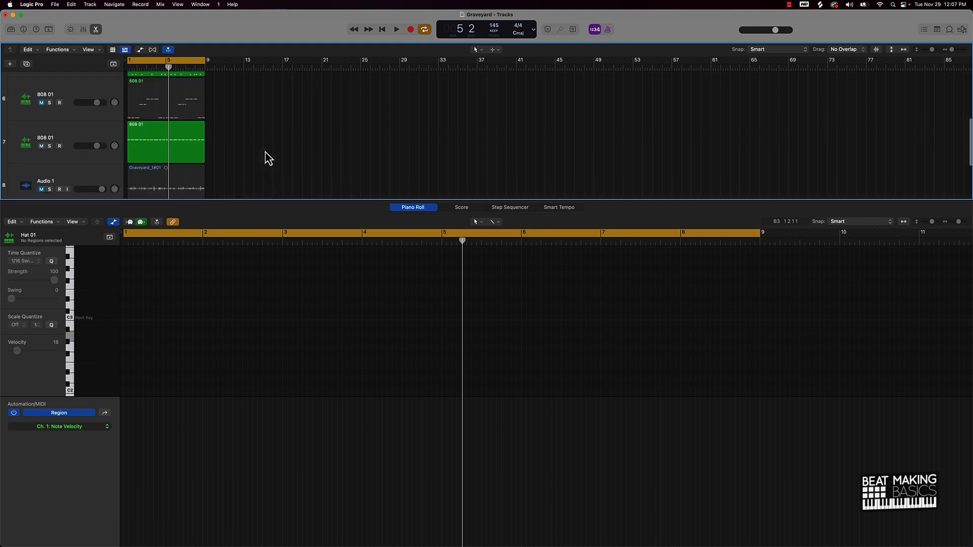
scroll(268, 156, up, 3)
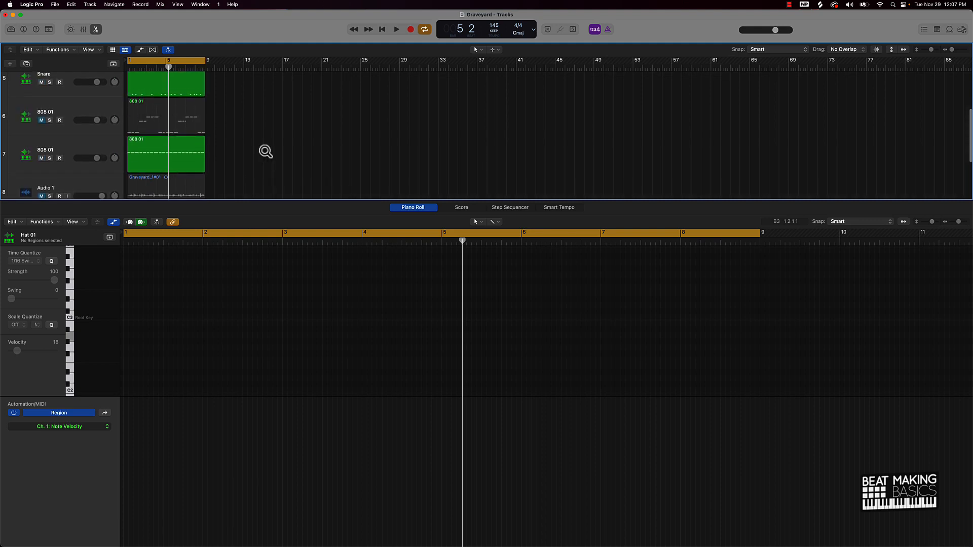
click(96, 29)
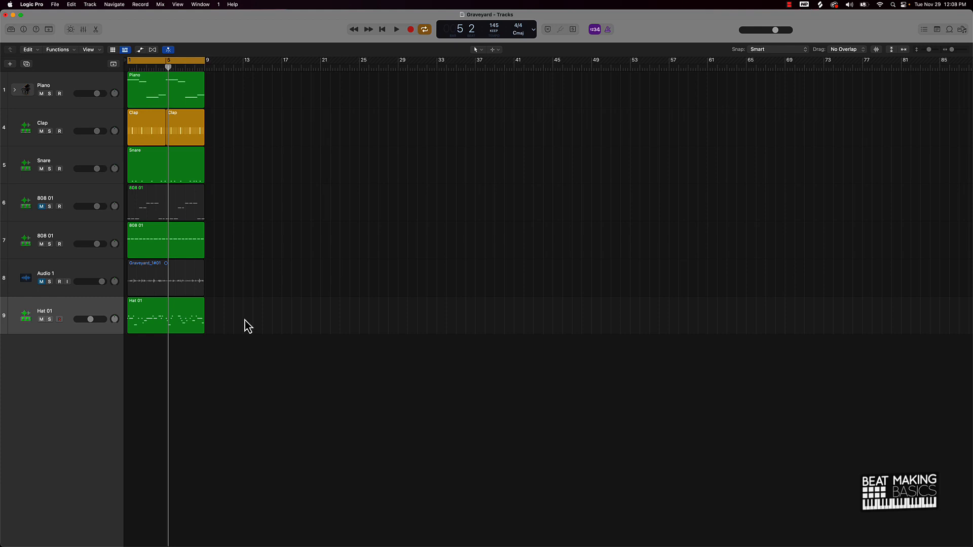
Step: Open the Hat 01 region in the Piano Roll and lower the velocity of all its notes slightly
double_click(169, 322)
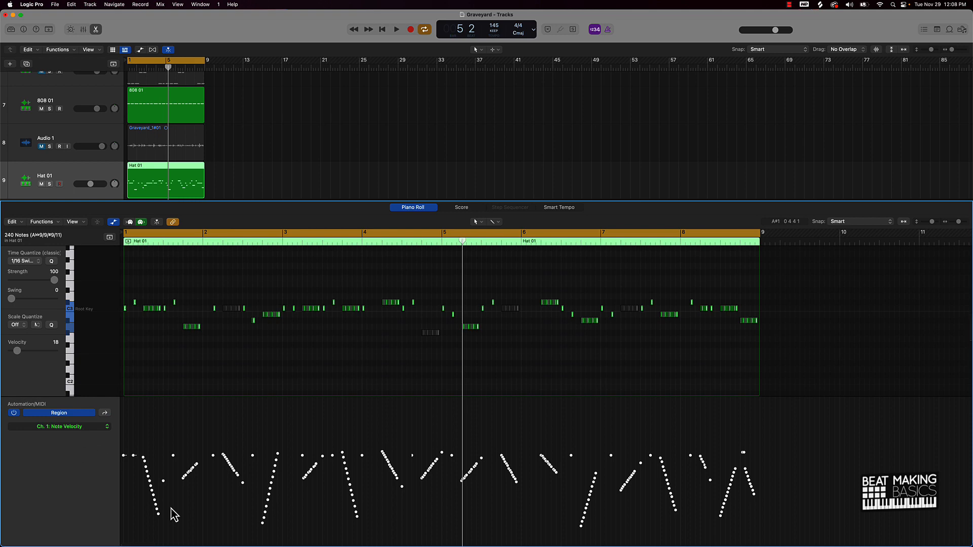
drag(157, 516, 160, 519)
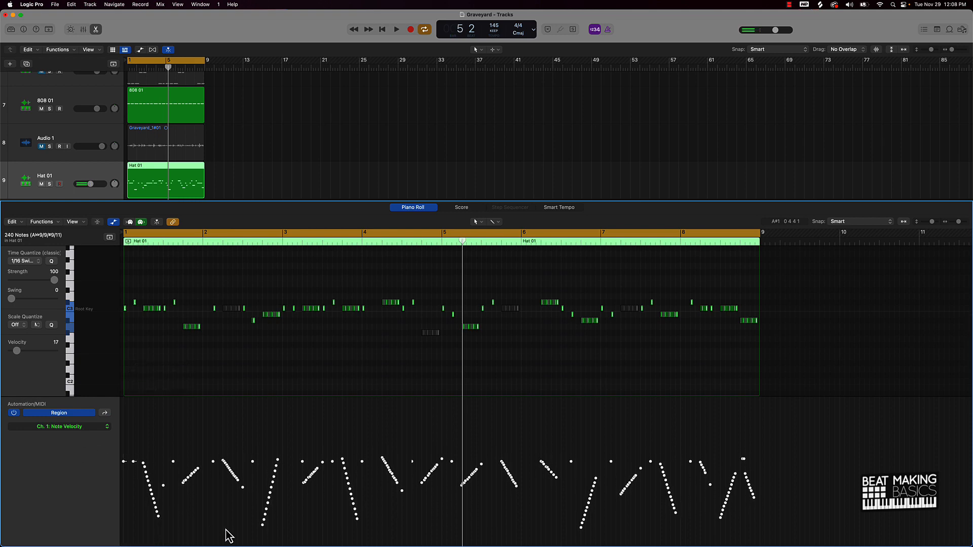
click(226, 529)
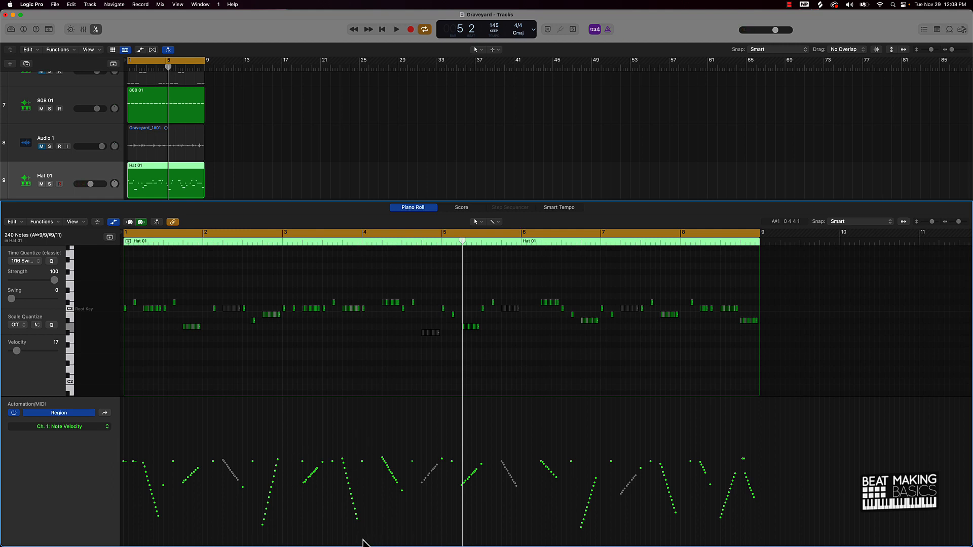
Step: Redraw deeper velocity ramps, falling at beat 4 of bar 3 and beat 2 of bar 1, rising at beat 4 of bar 6 and beat 3 of bar 8
drag(363, 543, 338, 455)
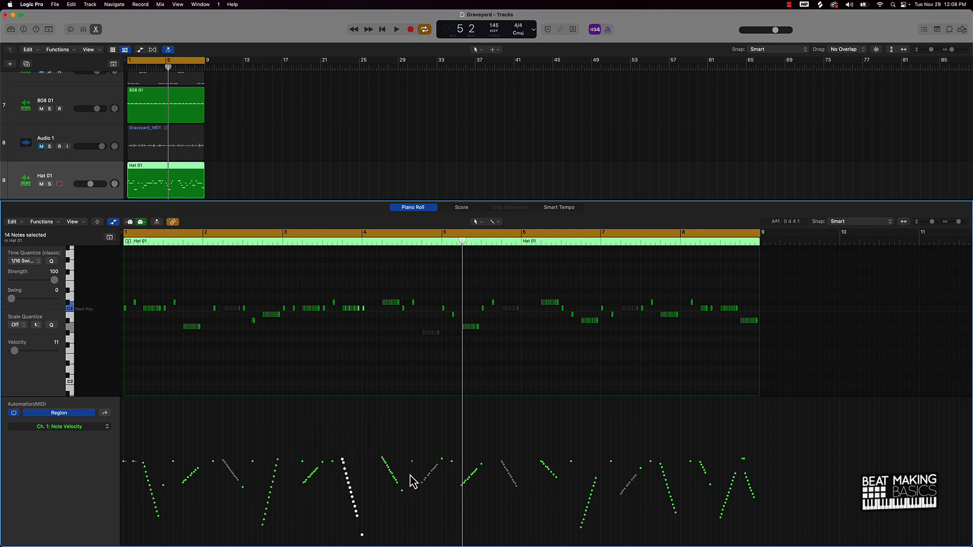
drag(581, 539, 603, 476)
drag(721, 541, 739, 465)
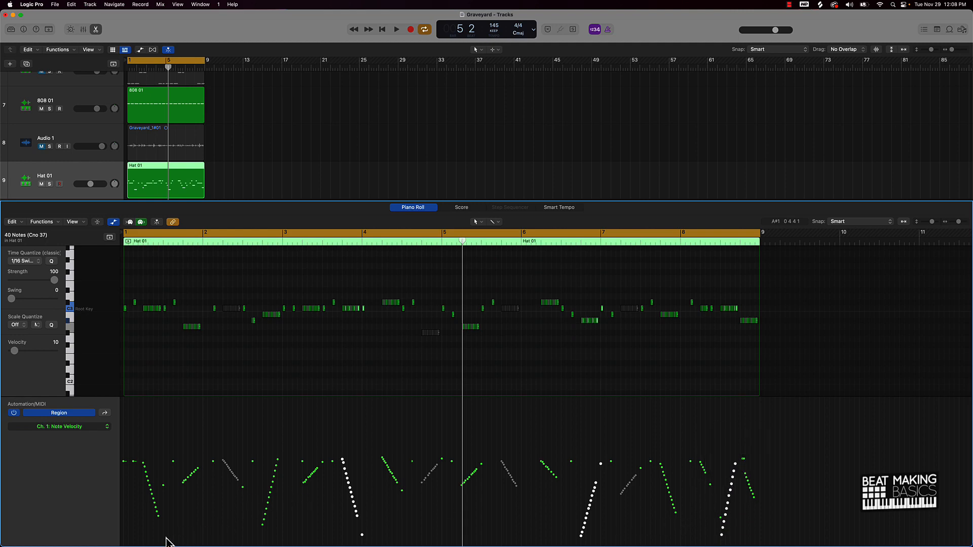
drag(159, 543, 144, 462)
click(263, 470)
Step: Play the beat to hear the hi-hat rolls with the deeper velocity ramps, and stop near the end of bar 8
key(space)
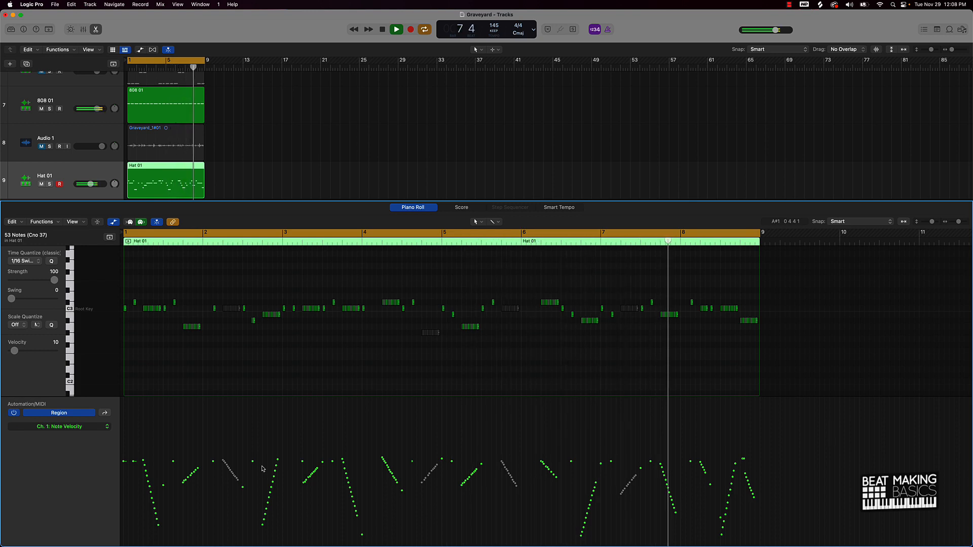
key(space)
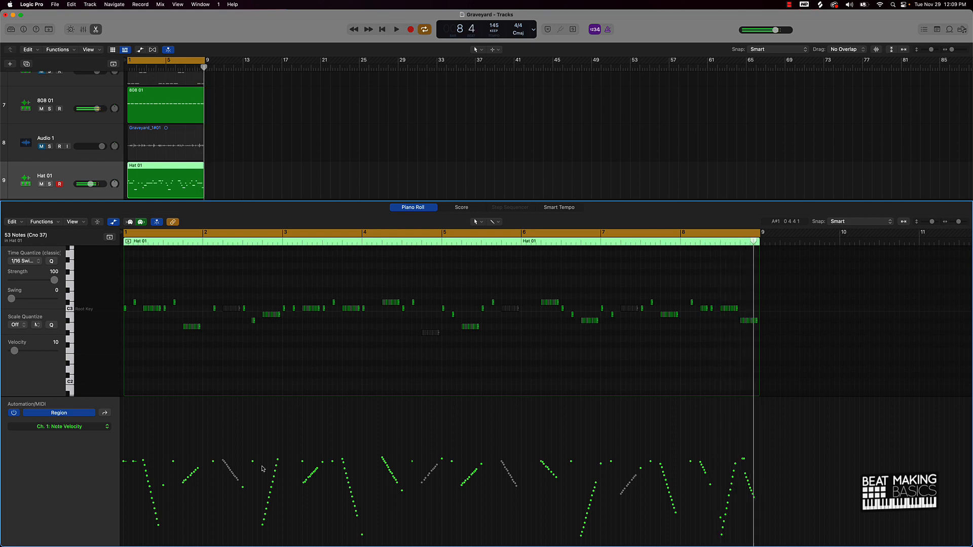
click(517, 387)
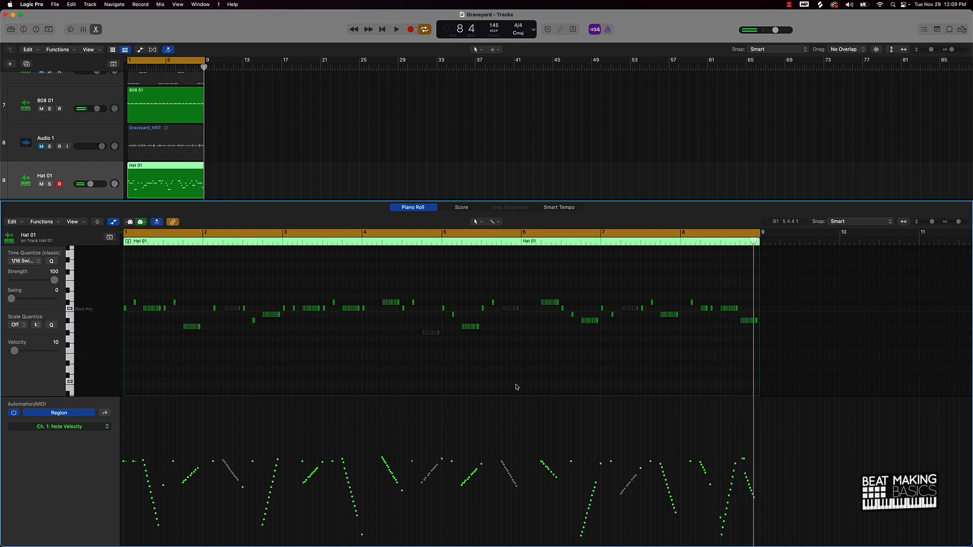